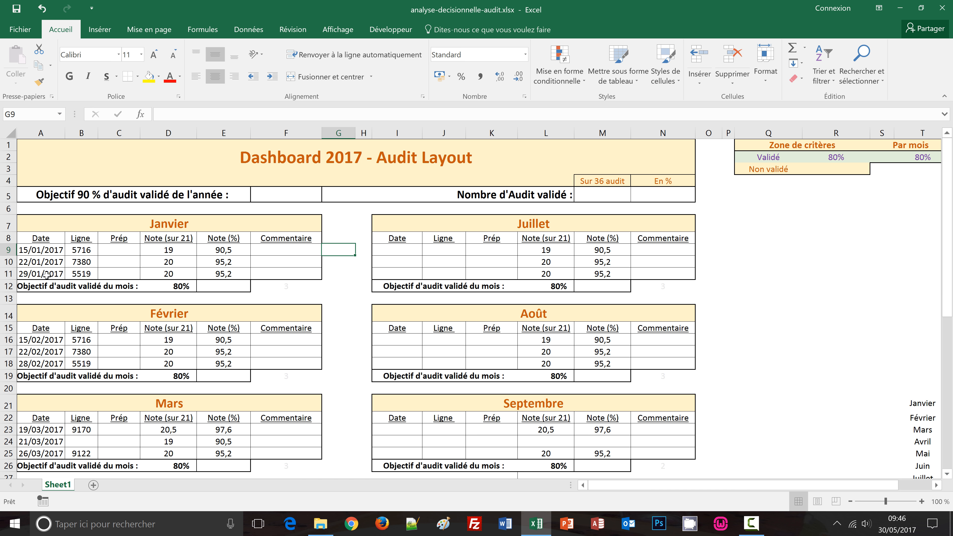
Step: Examine the annual objective cell, the monthly audit tables and the empty objective result cells for Janvier, Février and Mars
click(292, 194)
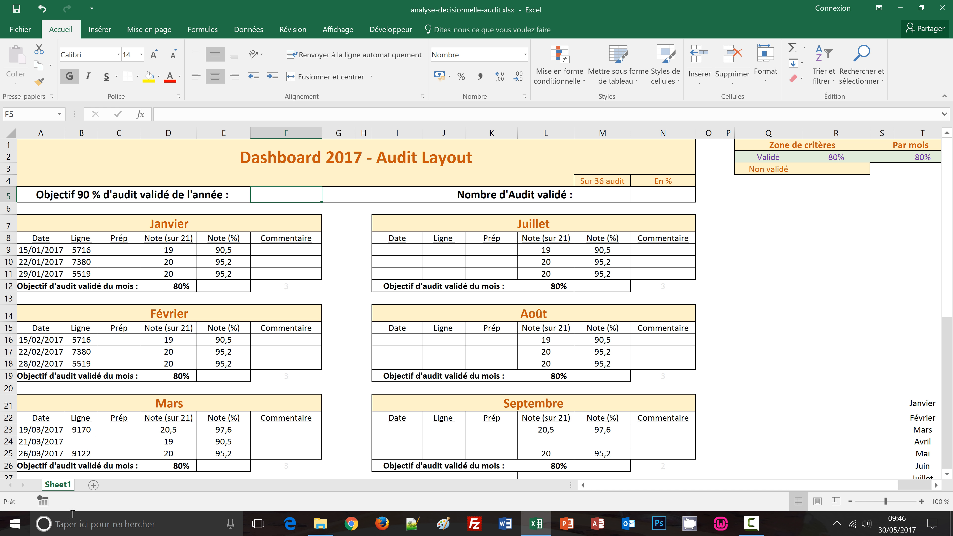
click(350, 261)
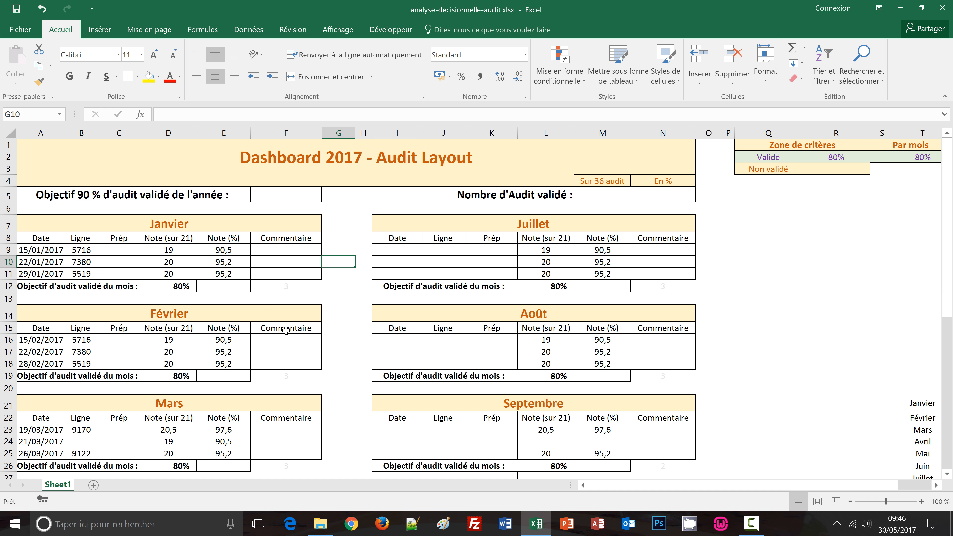
scroll(297, 335, down, 5)
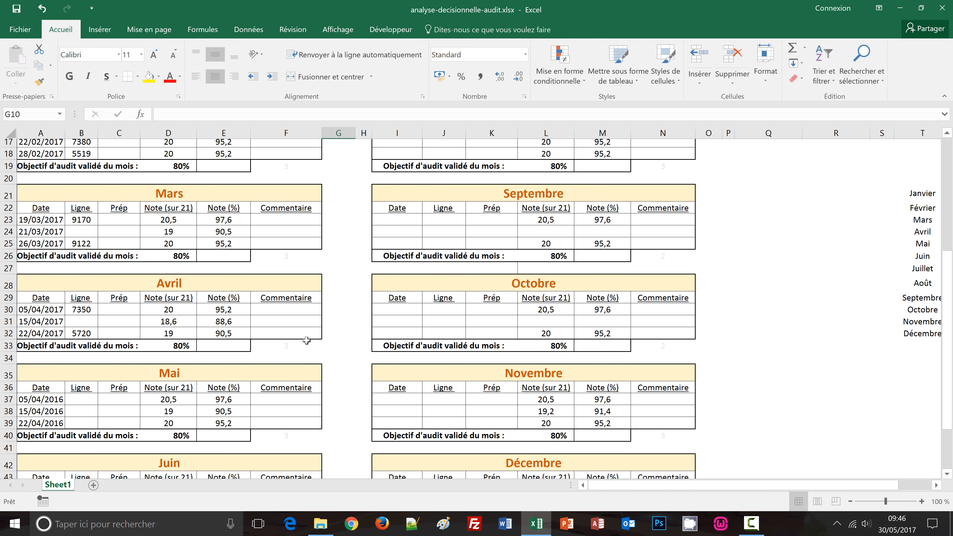
scroll(307, 340, down, 4)
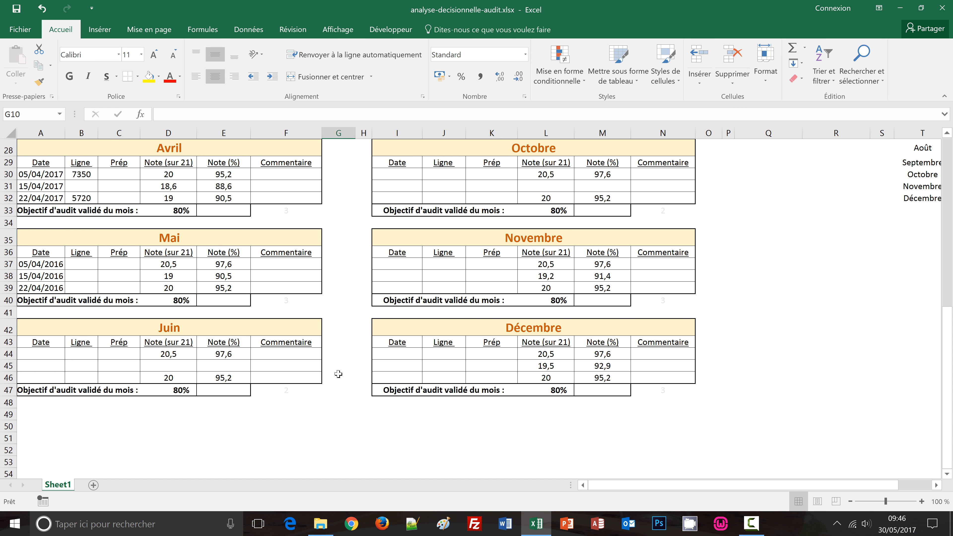
scroll(340, 374, up, 9)
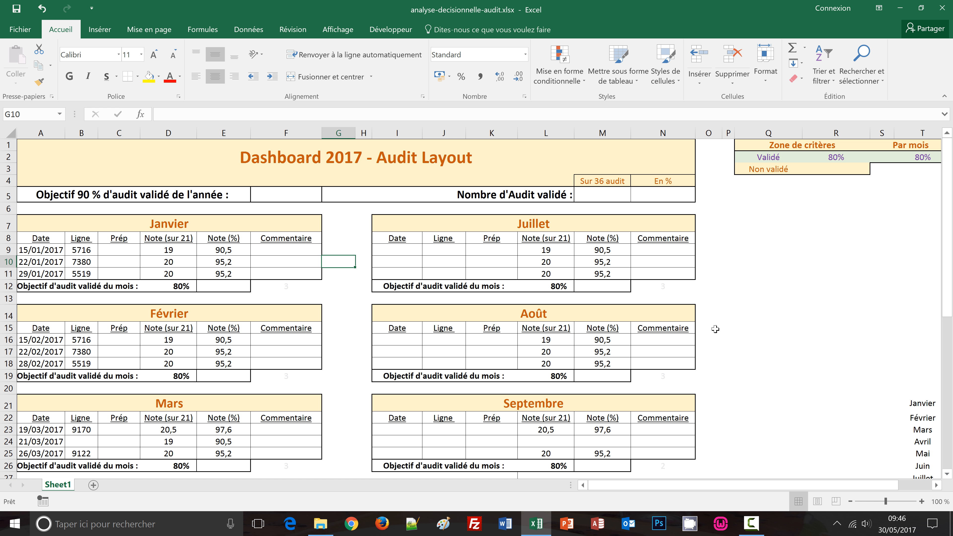
click(715, 329)
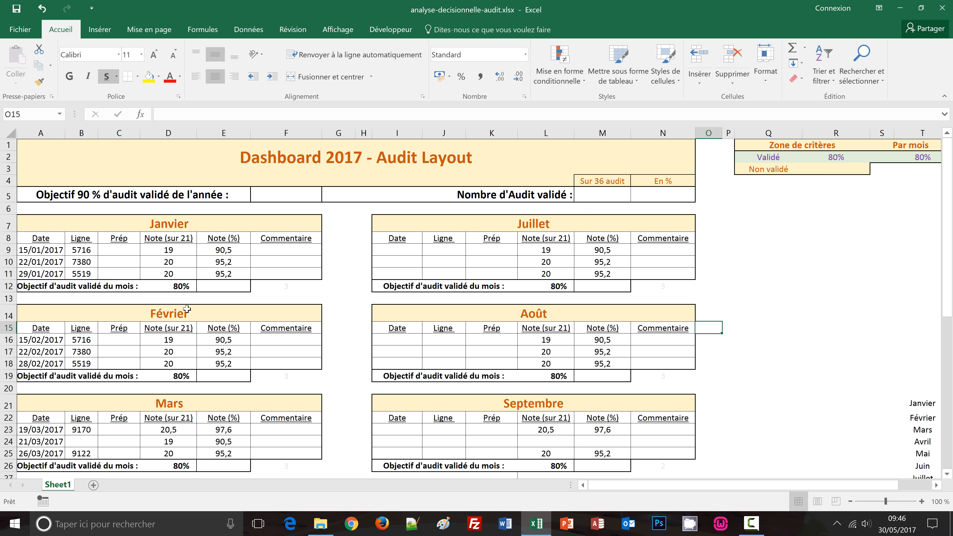
click(223, 290)
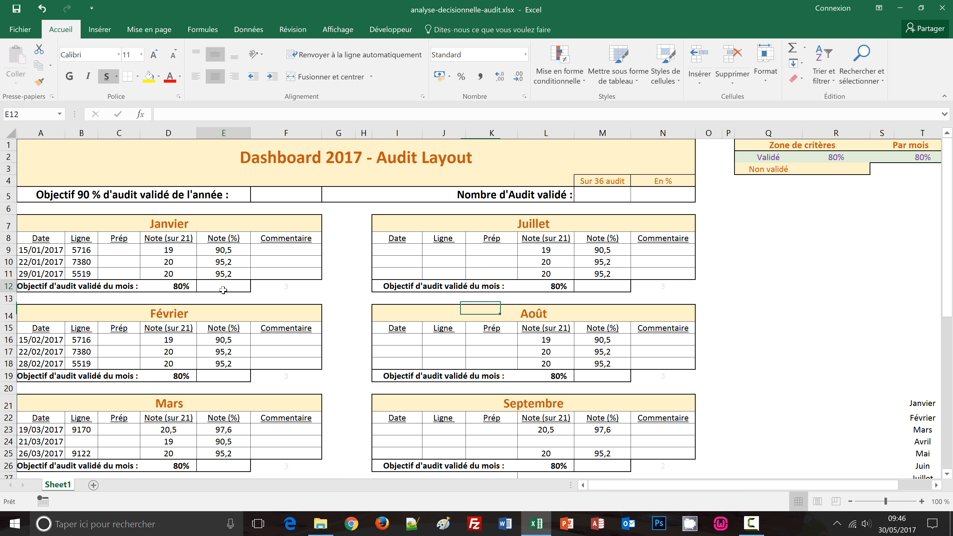
click(217, 378)
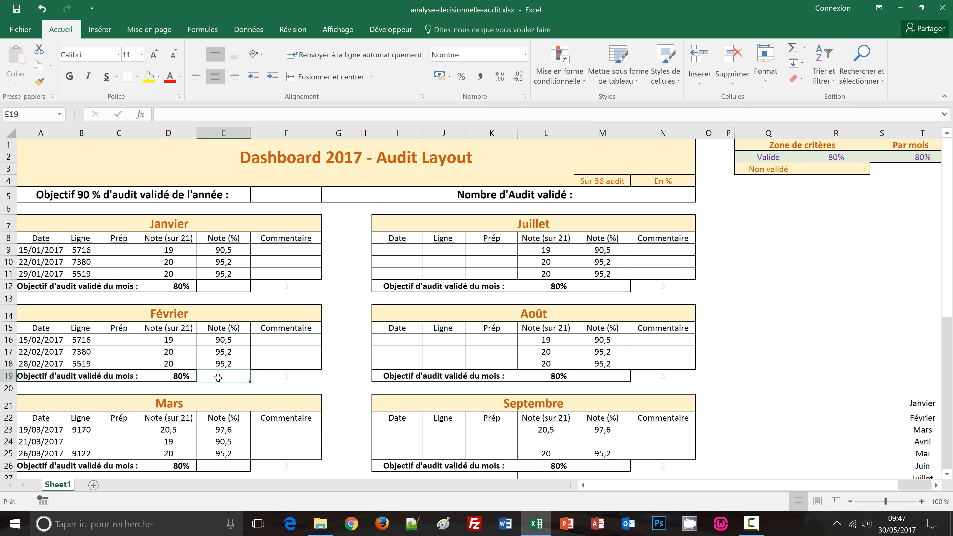
click(216, 467)
click(223, 288)
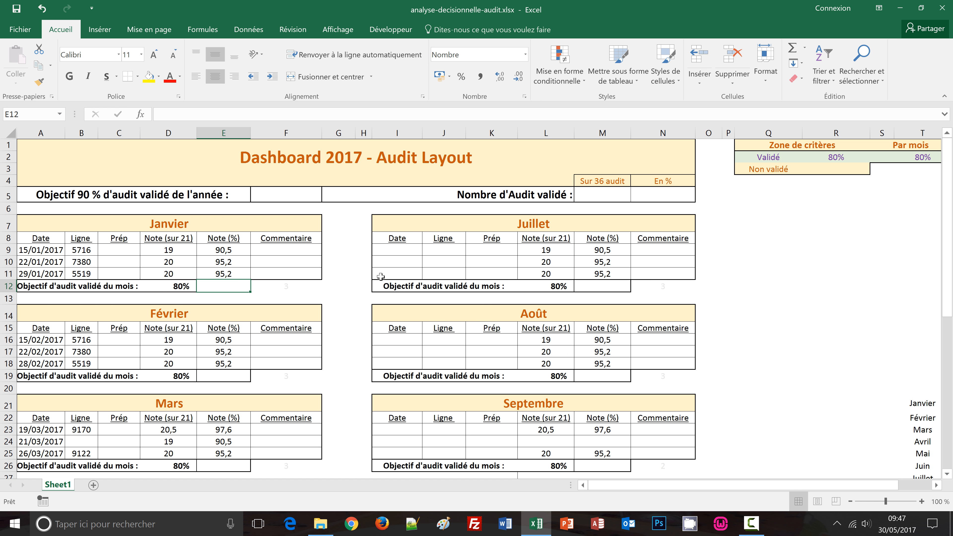
click(339, 284)
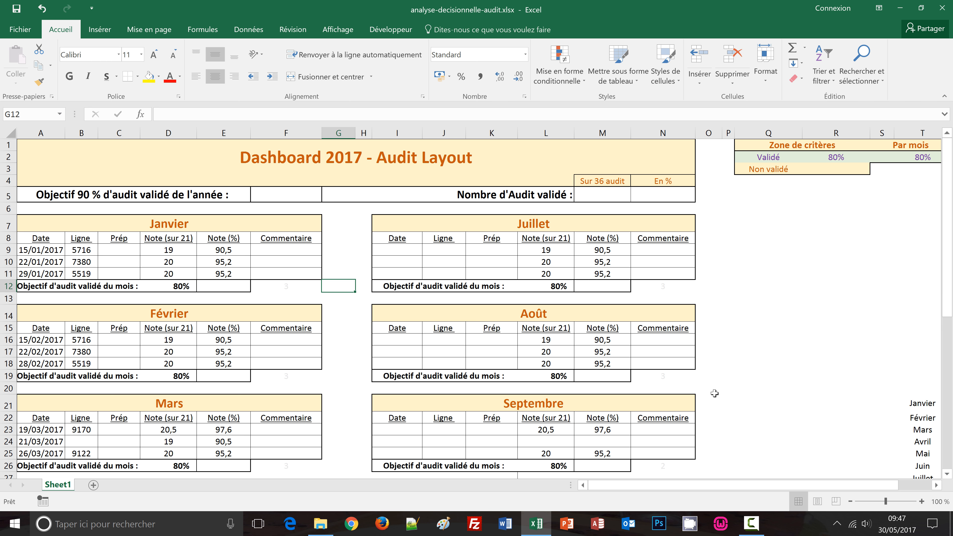
Step: Review the percentage scores in the monthly tables and the empty column G cells beside the objective rows
scroll(714, 393, down, 1)
scroll(715, 393, down, 5)
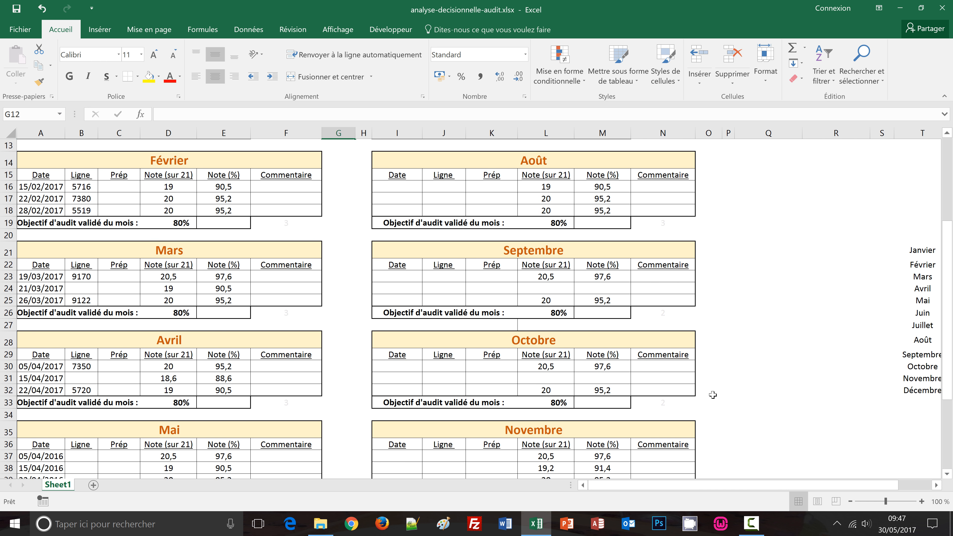
scroll(713, 396, down, 3)
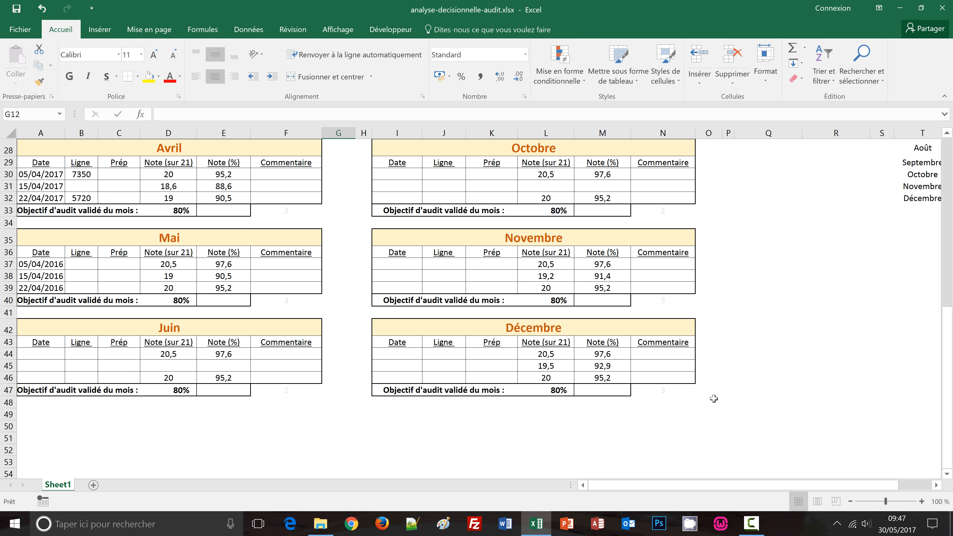
scroll(714, 398, up, 9)
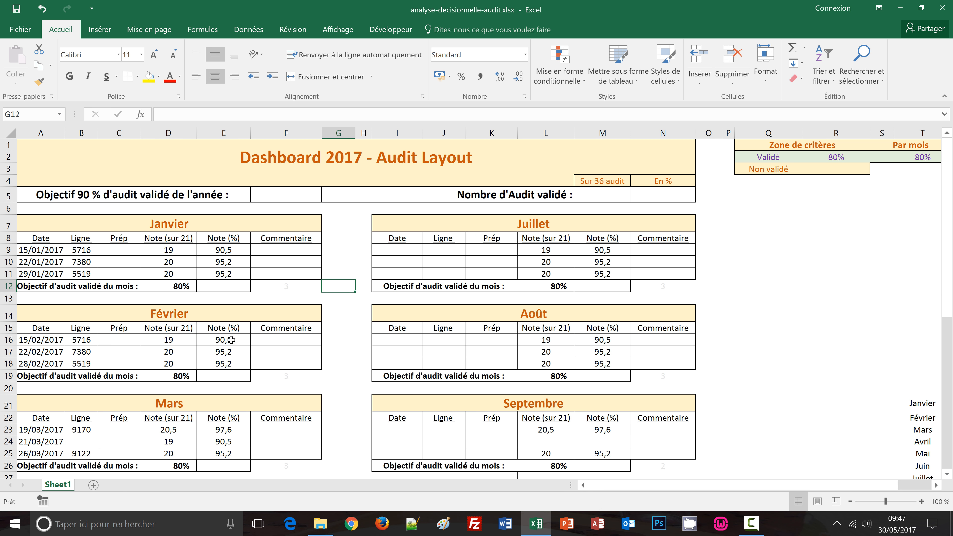
scroll(211, 430, down, 3)
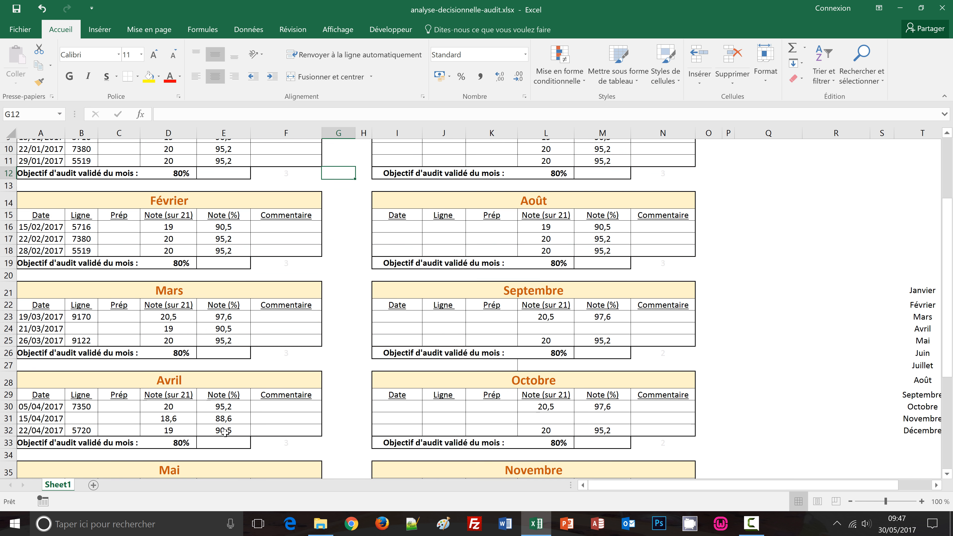
scroll(284, 421, down, 1)
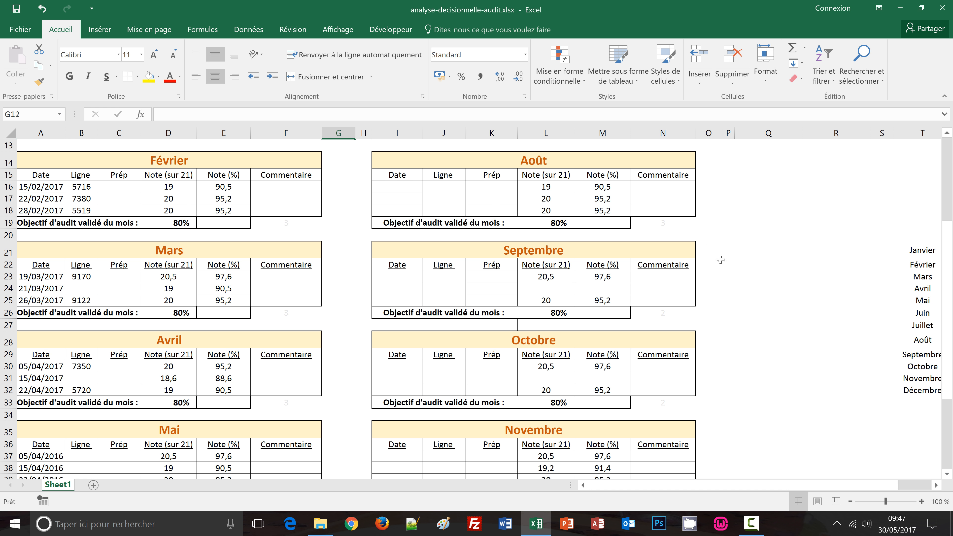
scroll(723, 263, up, 4)
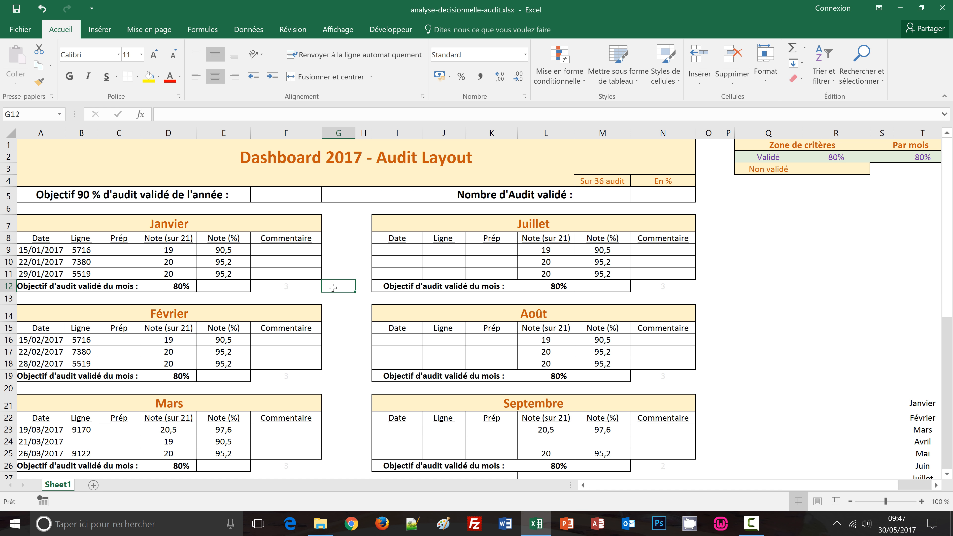
click(334, 376)
click(333, 468)
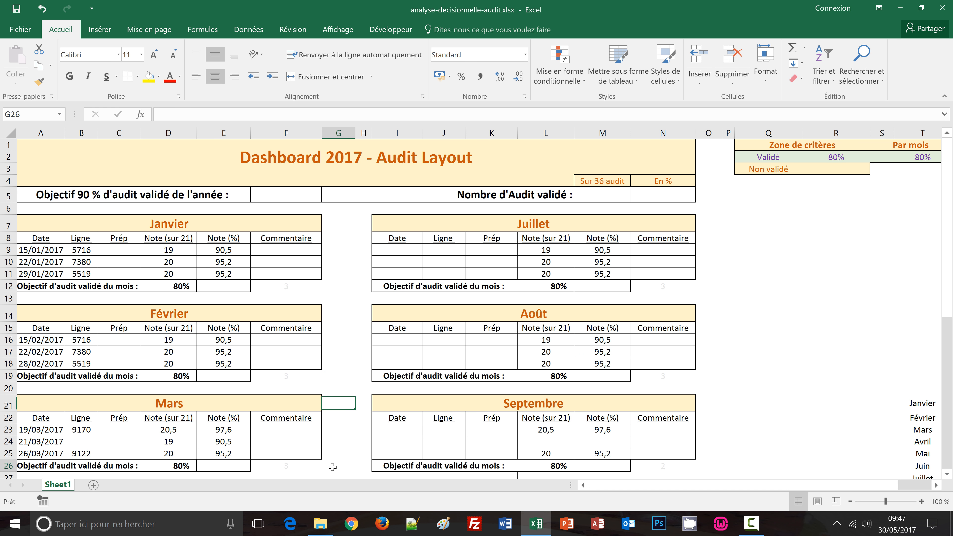
click(340, 287)
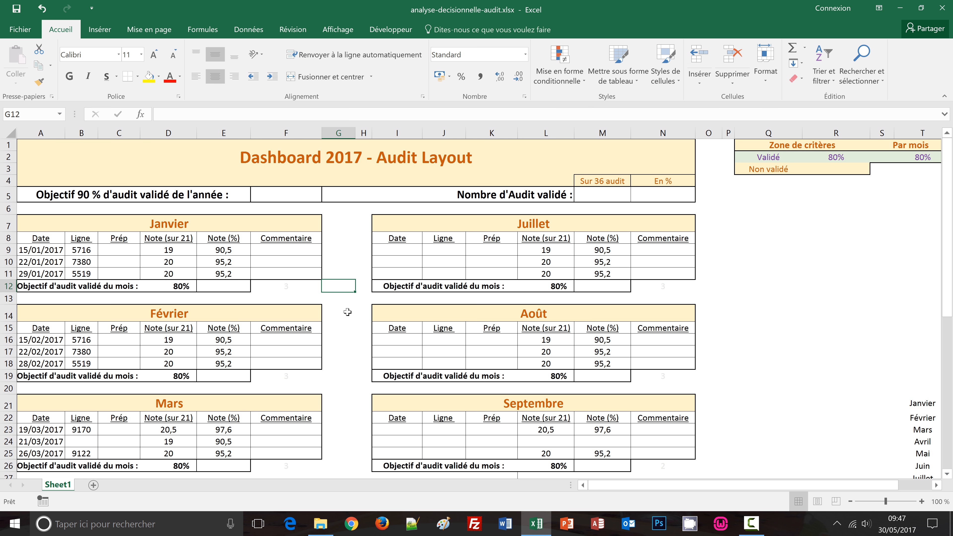
Step: Examine the Janvier heading in A7 and the list matching month names to month numbers in T21:U32
click(165, 226)
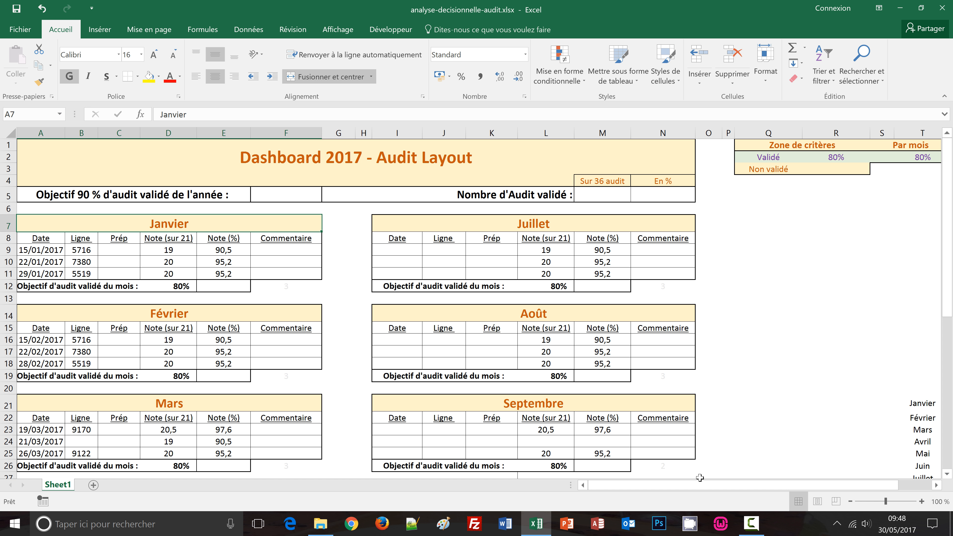
click(937, 485)
click(938, 486)
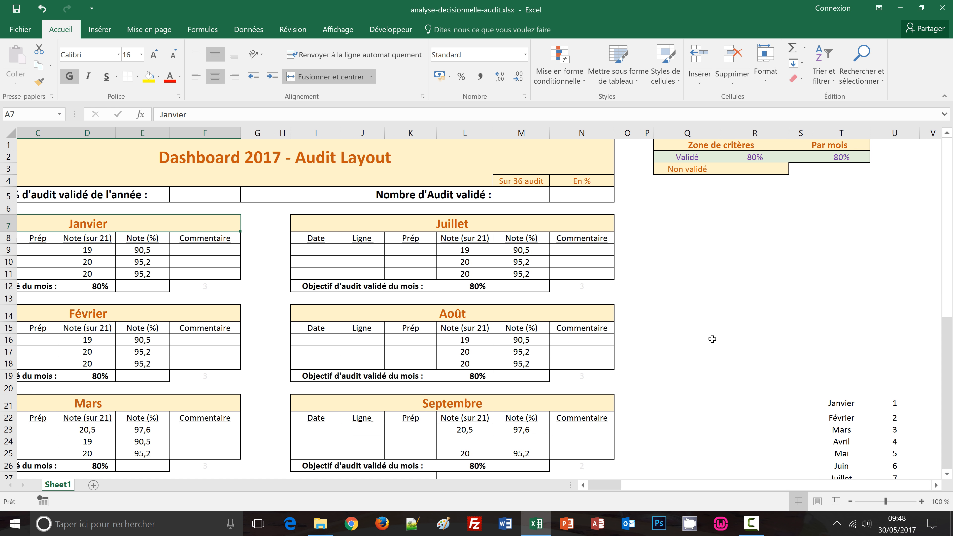
scroll(713, 339, down, 1)
scroll(714, 339, down, 3)
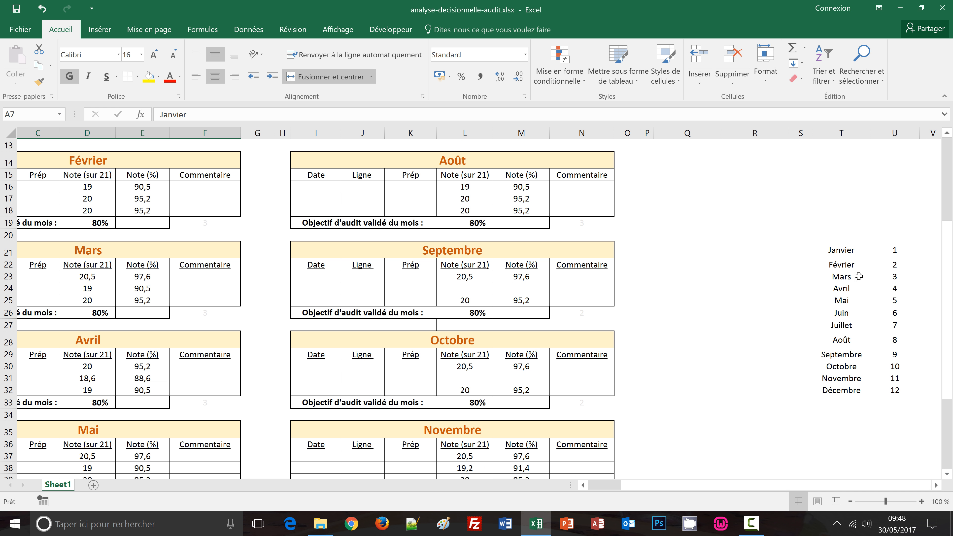
click(841, 251)
drag(840, 251, 888, 391)
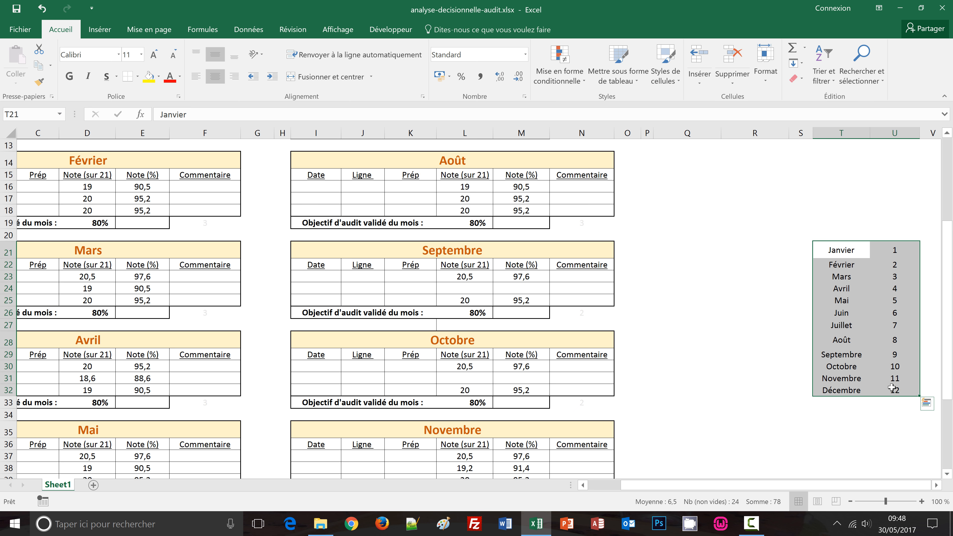
drag(623, 485, 588, 485)
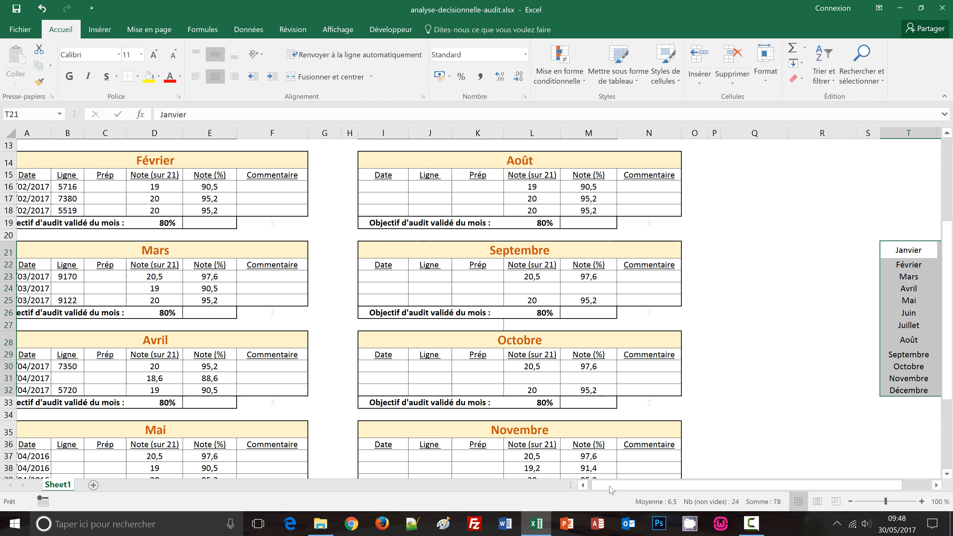
scroll(458, 463, up, 4)
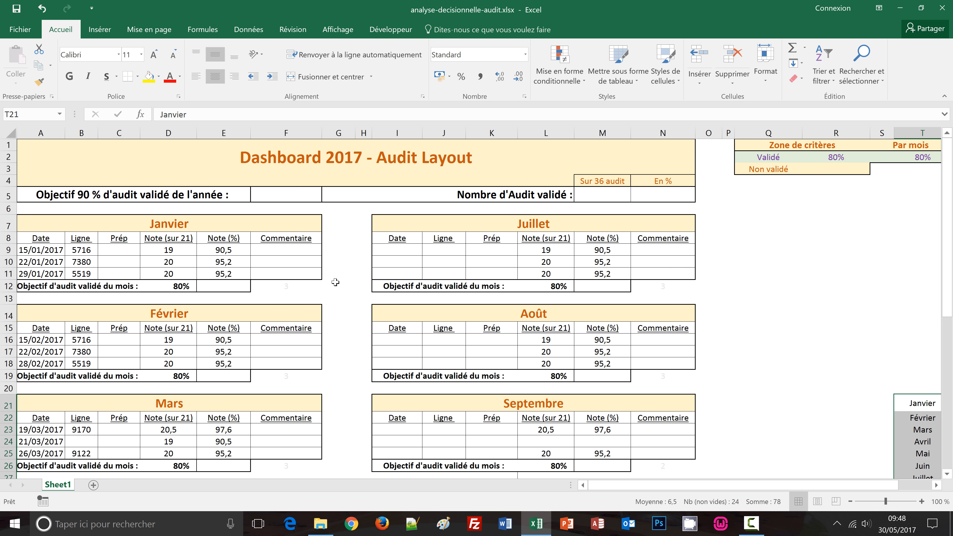
Step: Begin a formula in G12 with a RECHERCHEV function nested in the logical test of a SI function
click(335, 286)
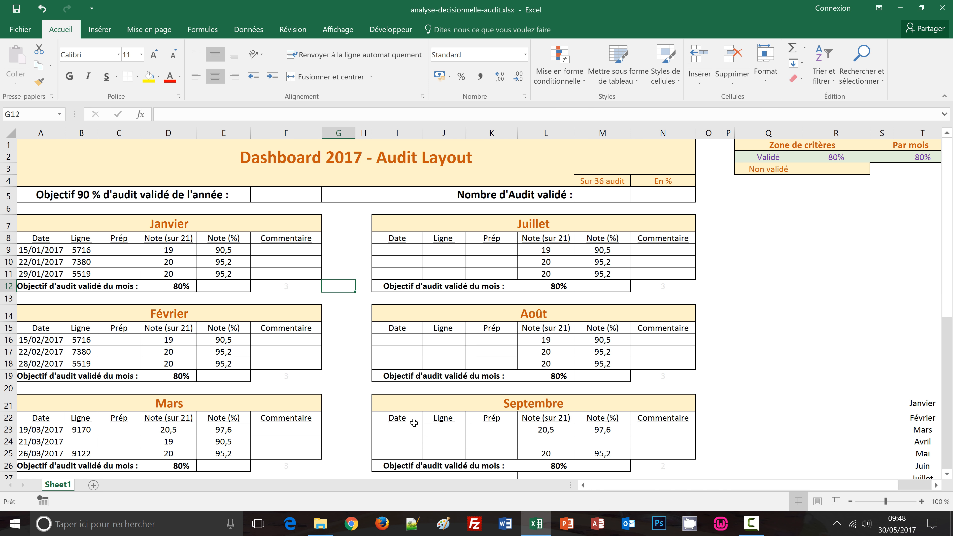
text(=)
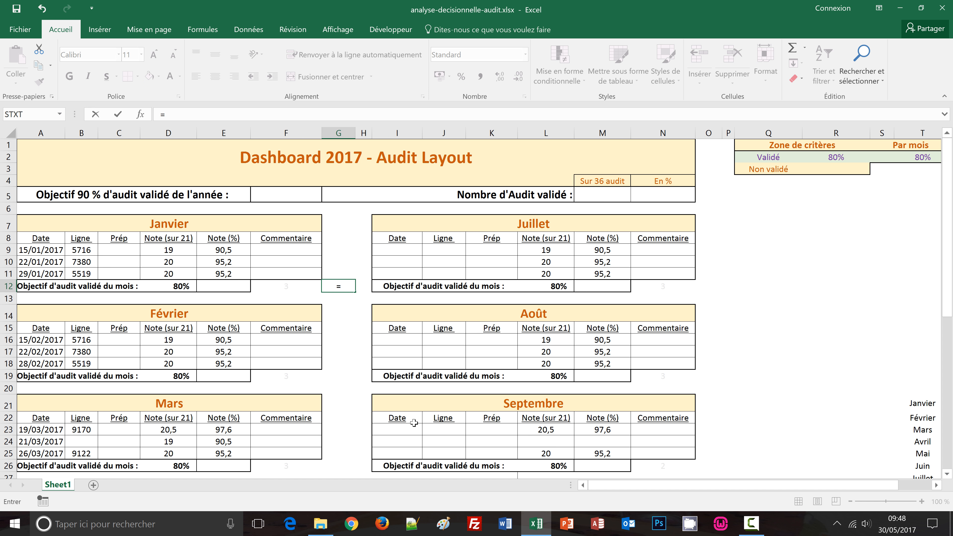
text(si)
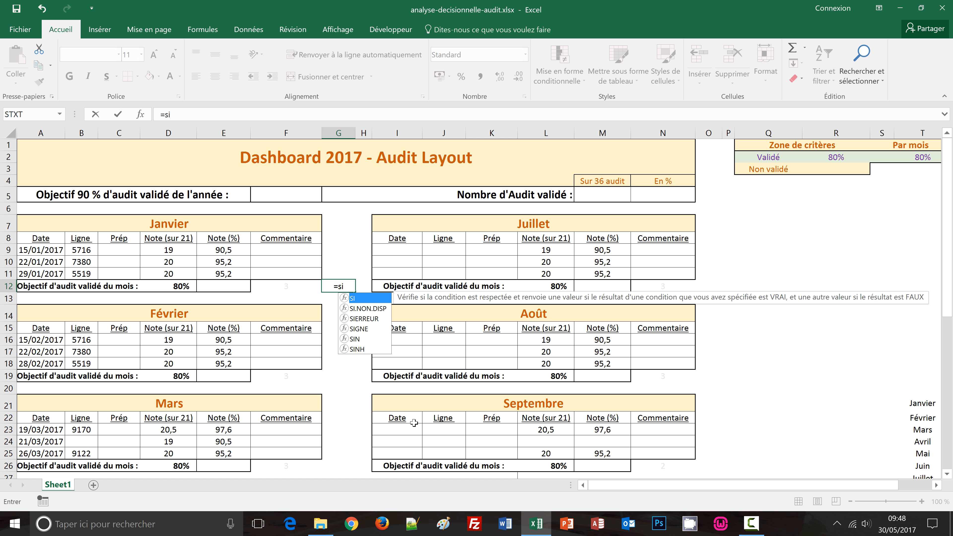
text(()
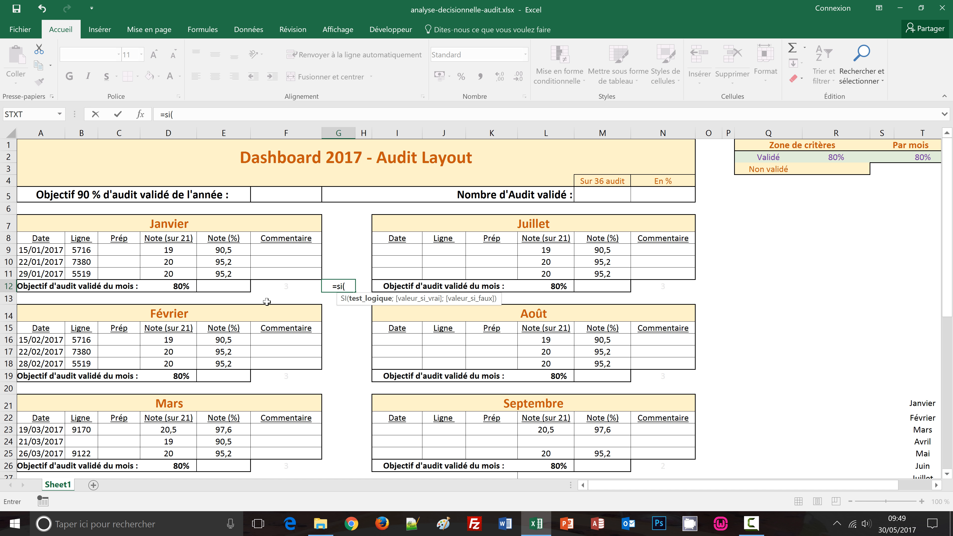
text(r)
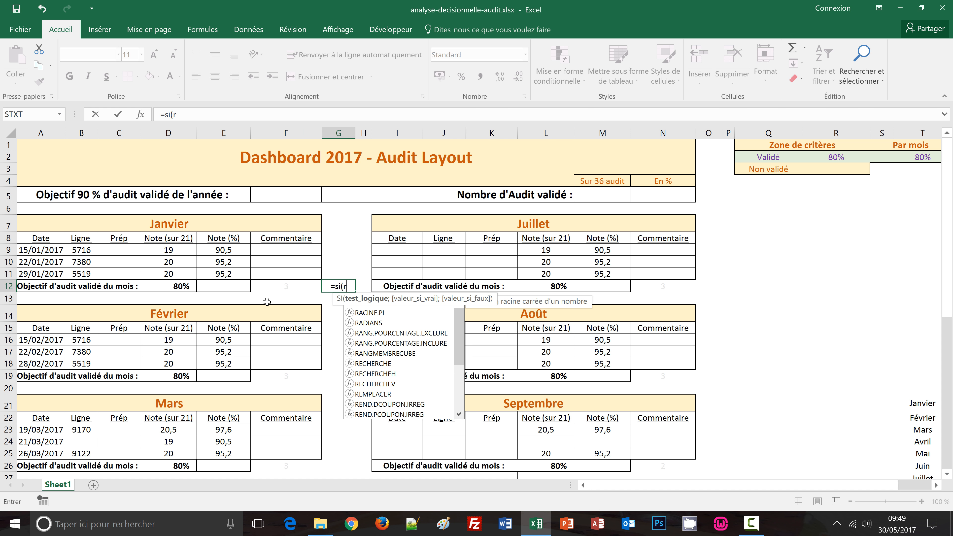
text(echercherch)
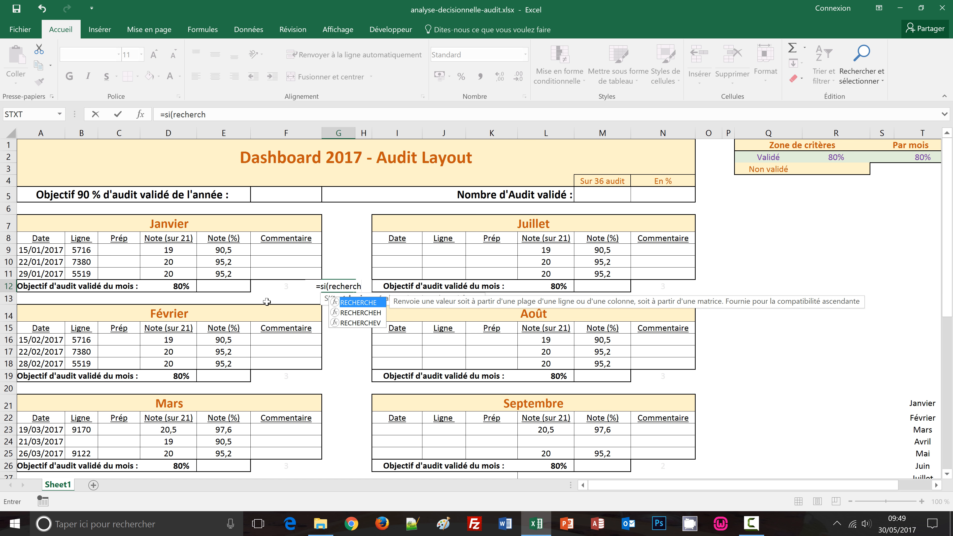
text(ev)
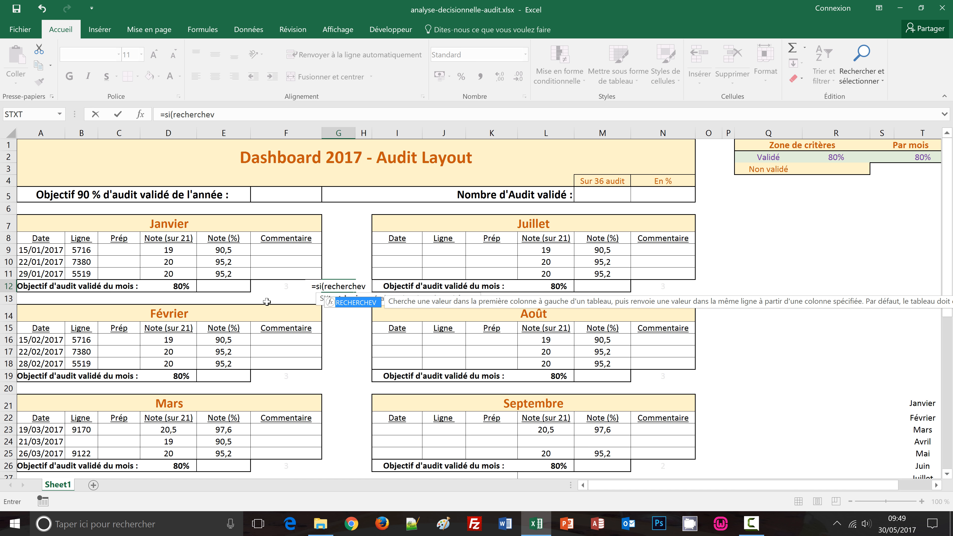
text(()
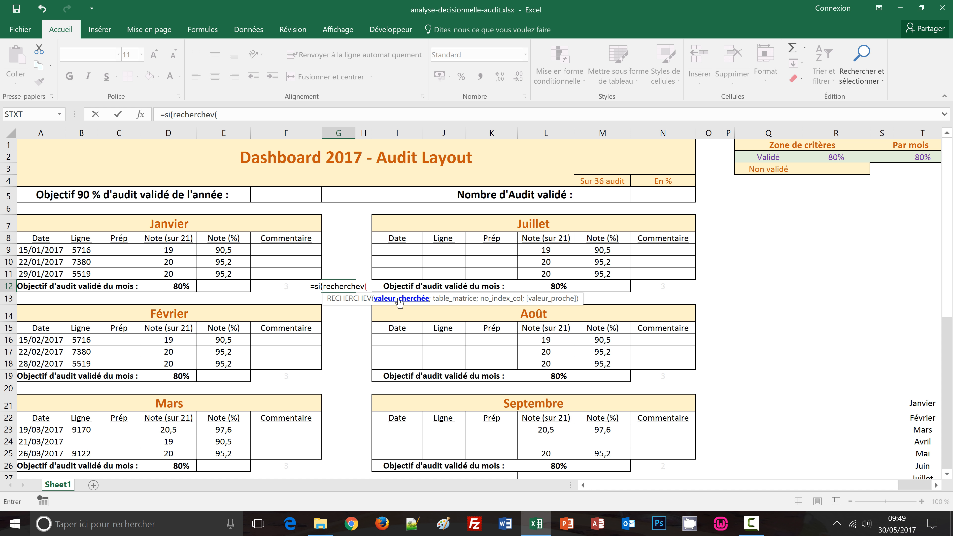
Step: Set the RECHERCHEV lookup value to the Janvier heading in A7 and its table to the absolute range $T$21:$U$32
click(151, 222)
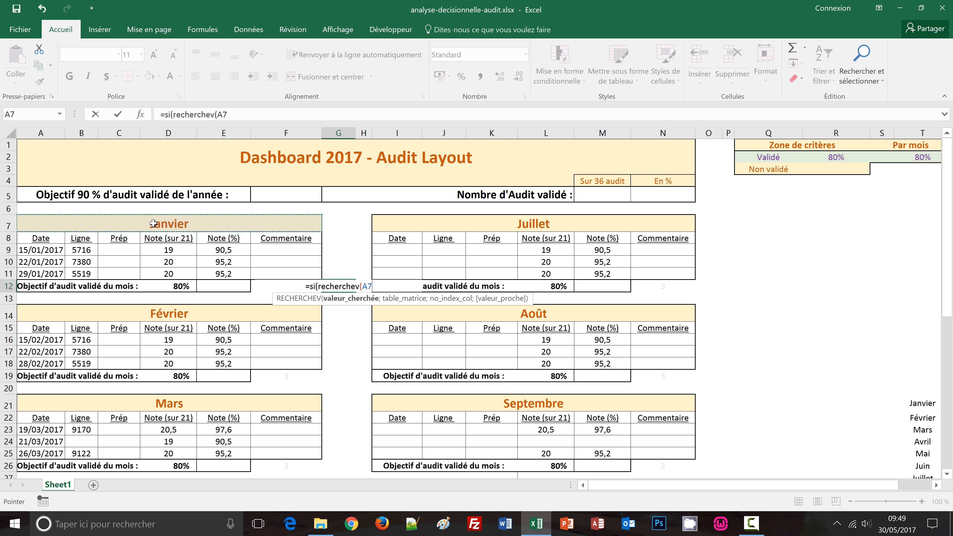
text(;)
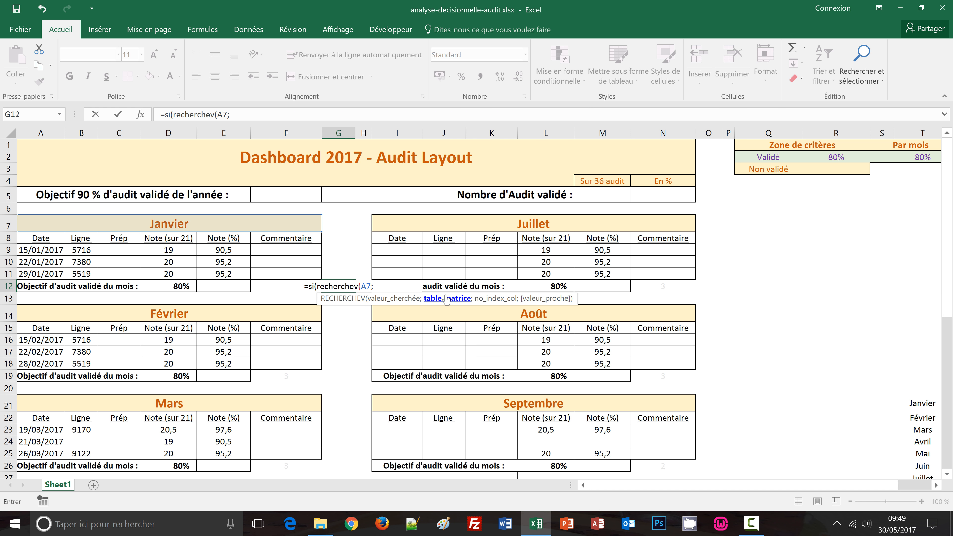
click(936, 486)
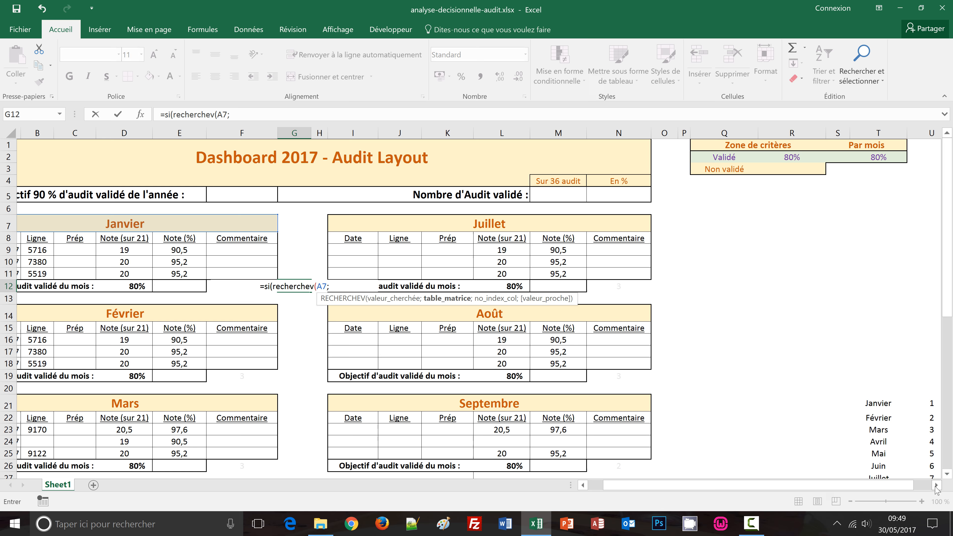
click(947, 475)
click(947, 474)
click(947, 475)
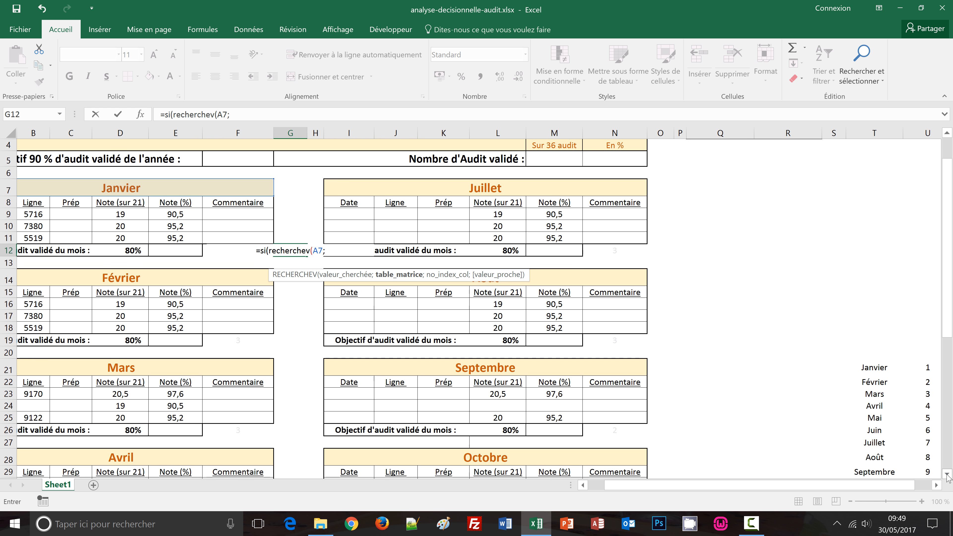
click(947, 474)
click(947, 475)
click(946, 475)
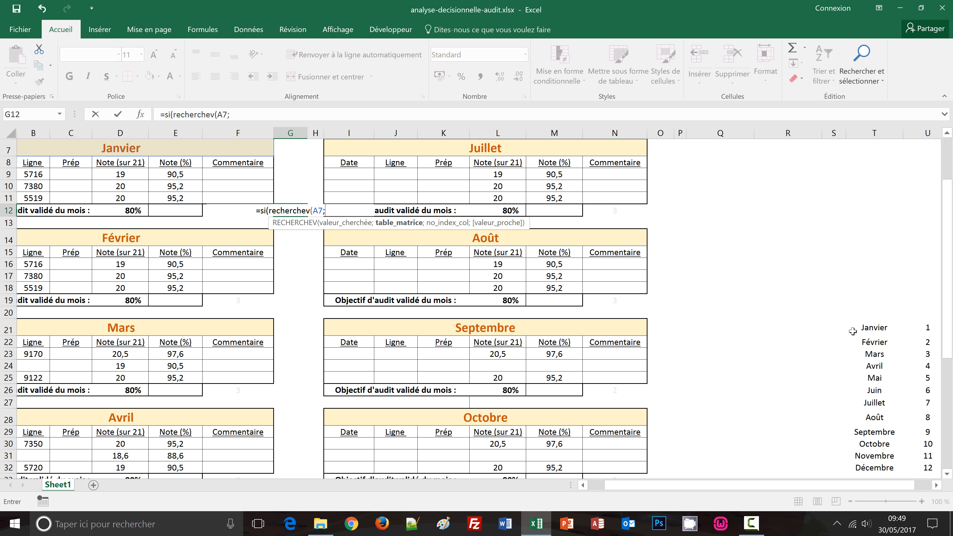
click(872, 330)
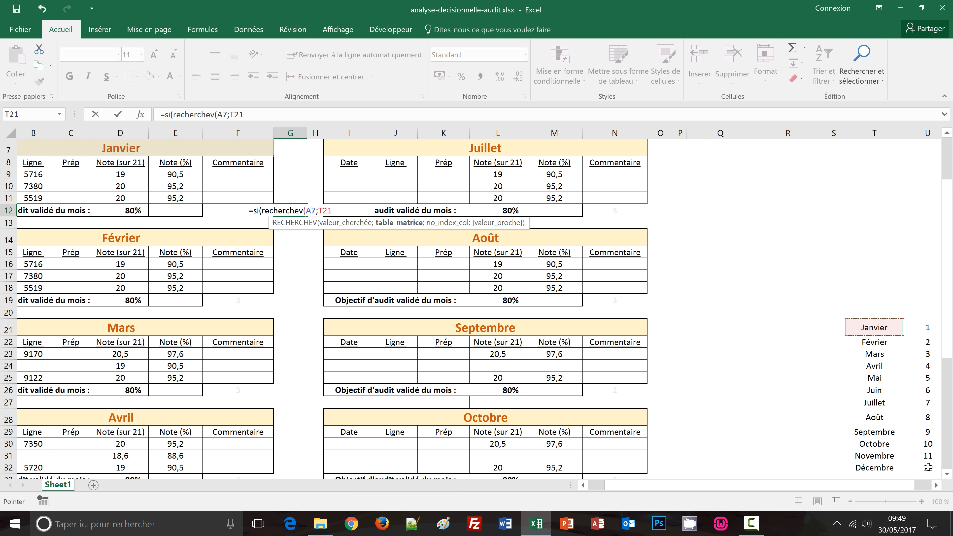
drag(928, 468, 928, 468)
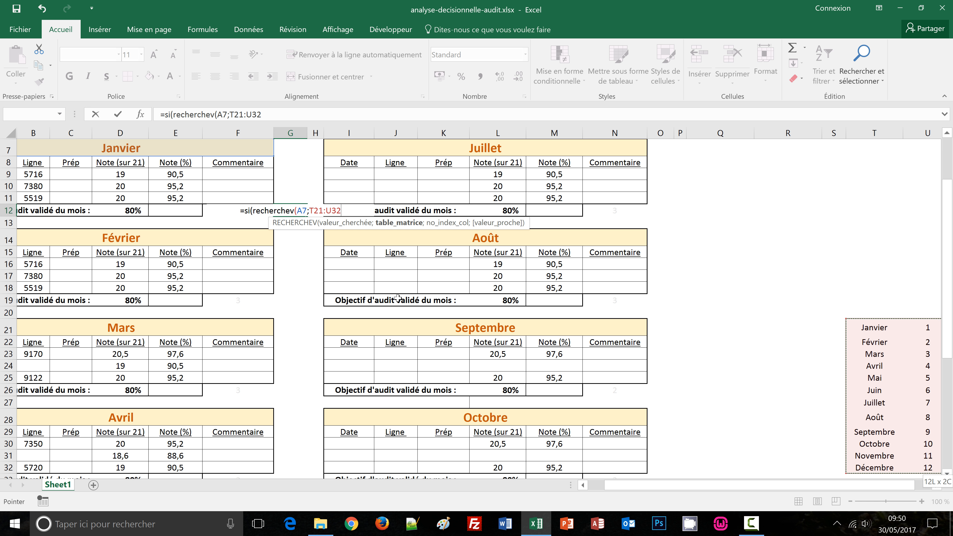
key(F4)
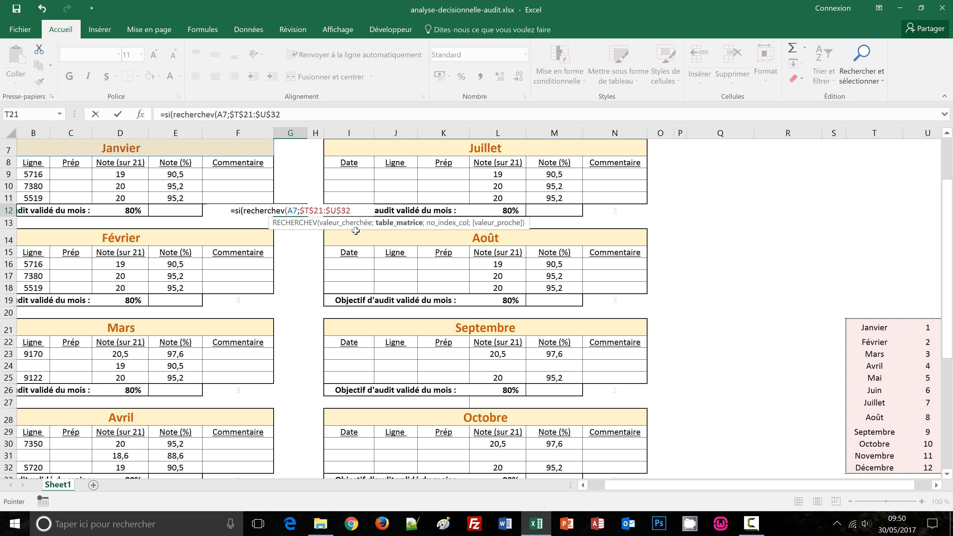
Step: Complete the RECHERCHEV function with column index 2 and FAUX for an exact match
text(;)
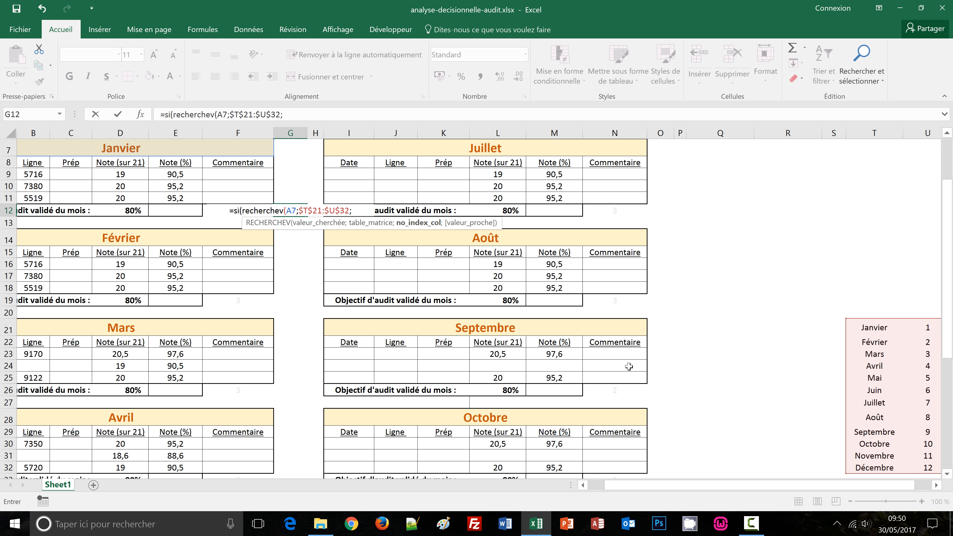
text(2)
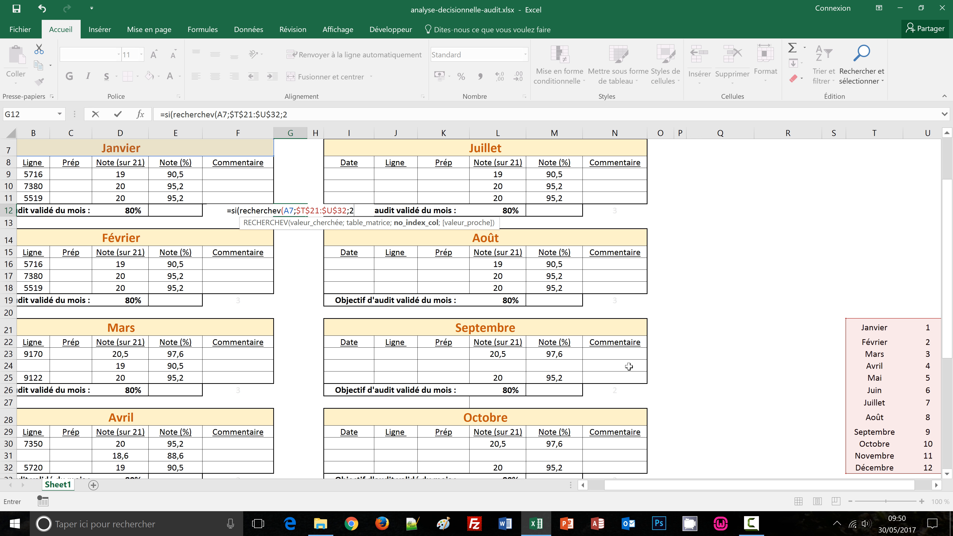
text(;)
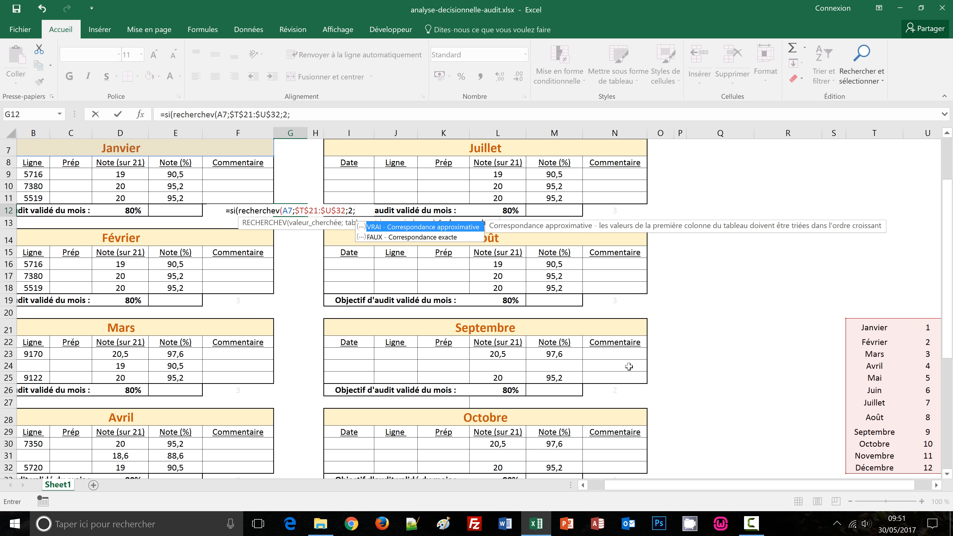
text(fa)
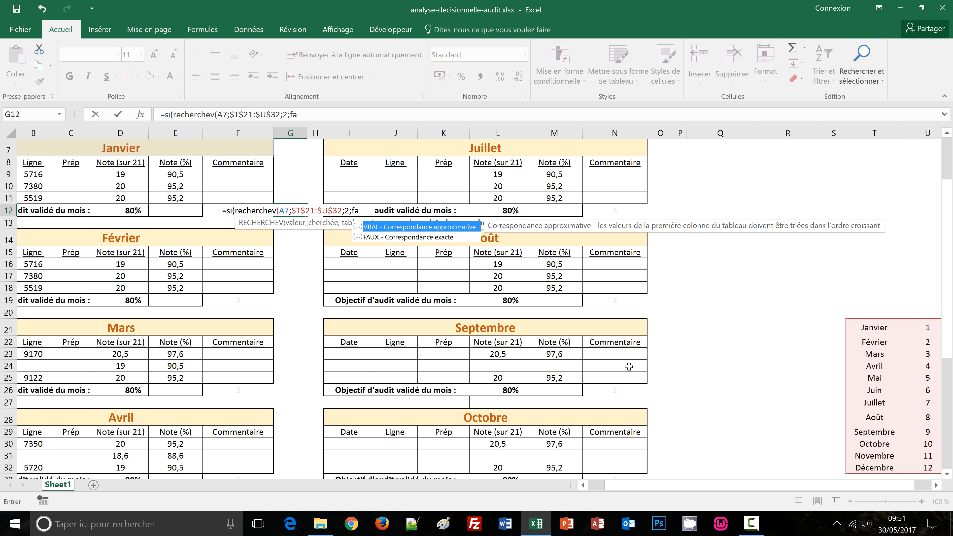
text(ux)
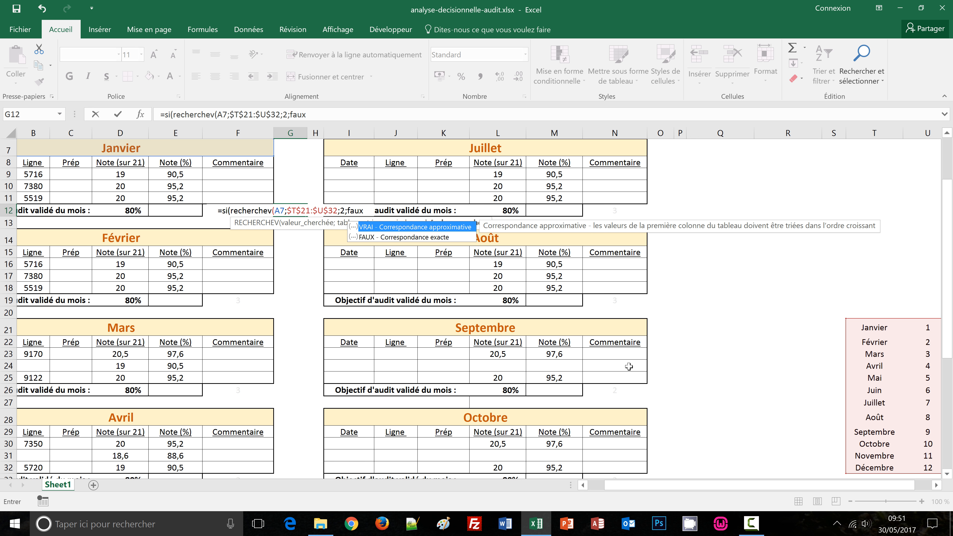
text())
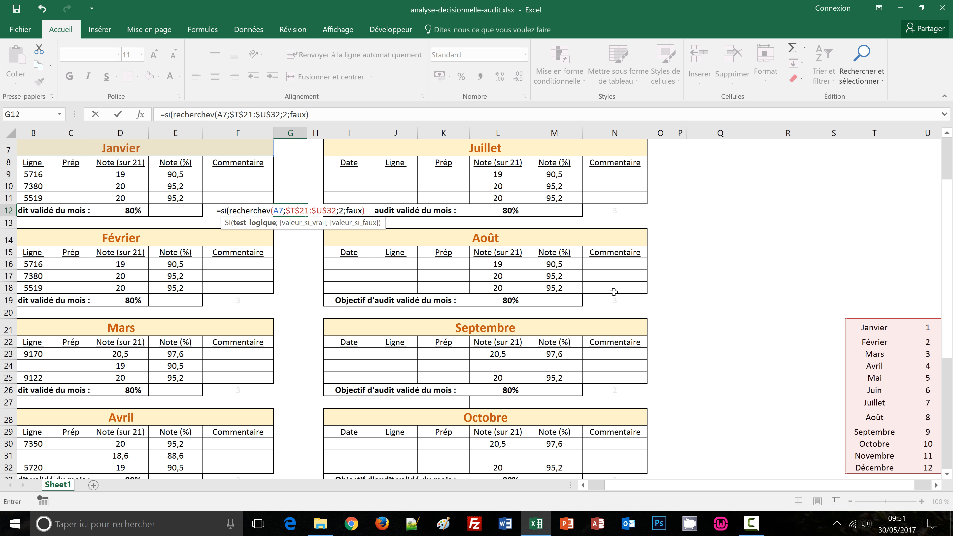
Step: Complete the logical test of the SI function by requiring the looked-up number to be less than MOIS(AUJOURDHUI())
text(<)
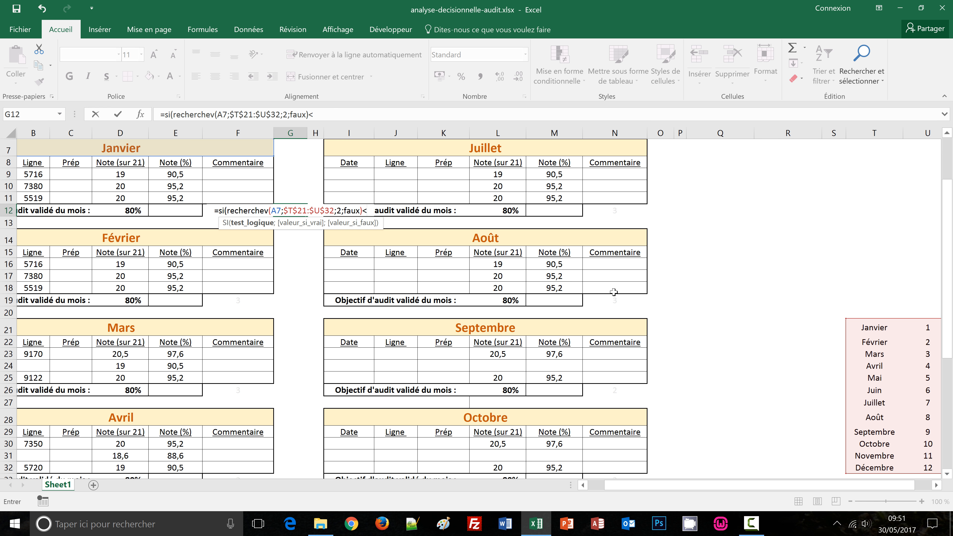
text(mo)
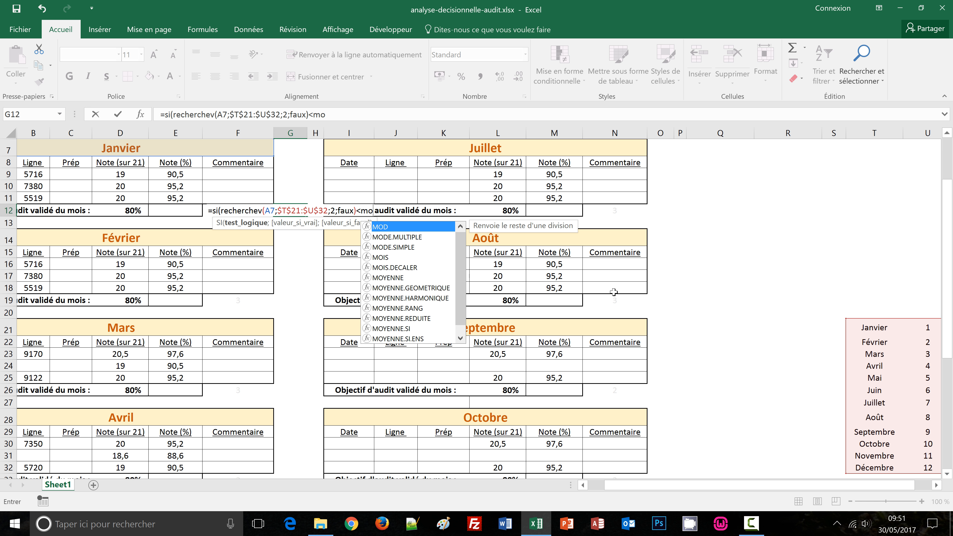
text(is)
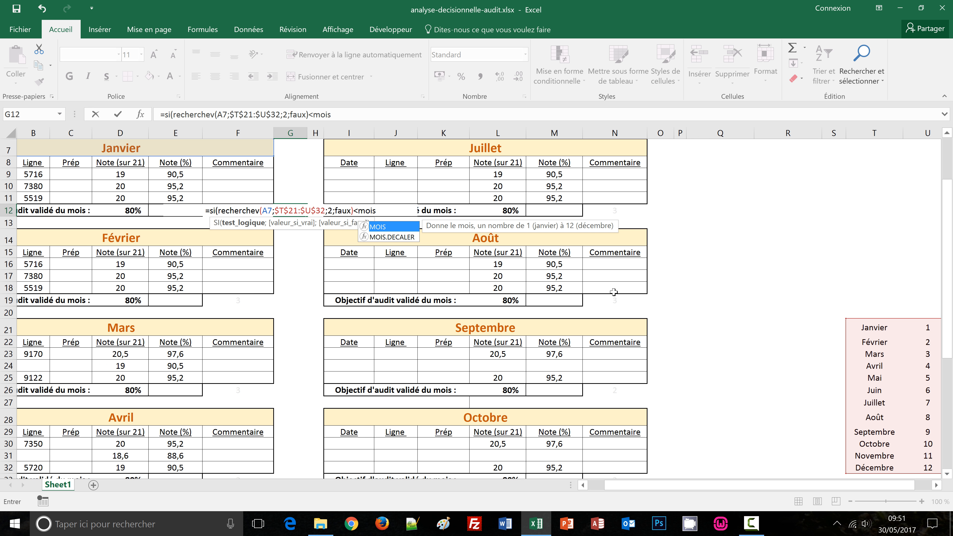
text(()
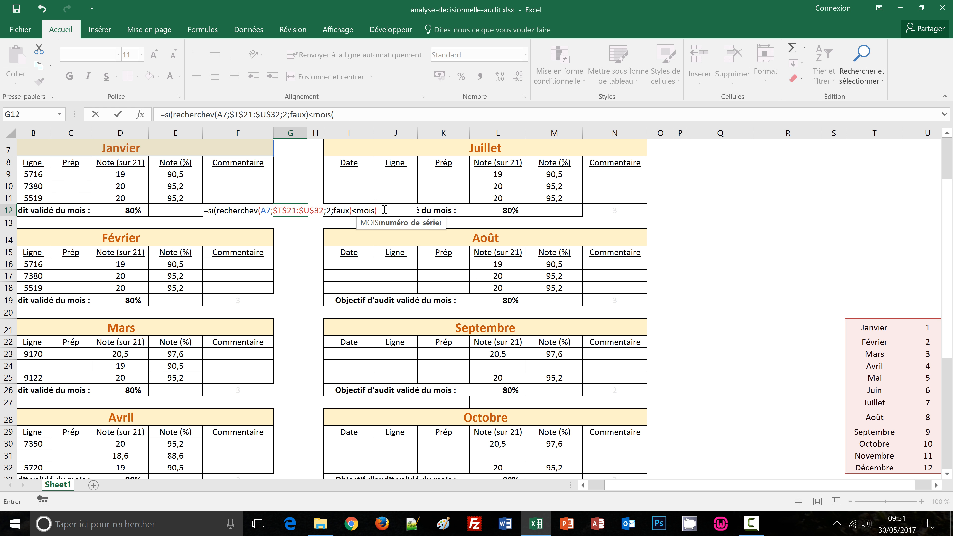
text(auj)
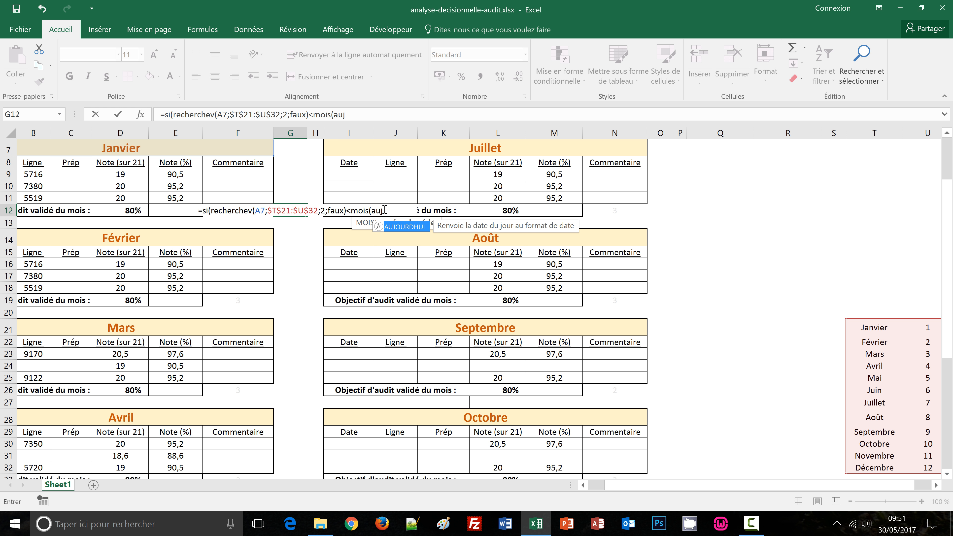
text(ourd)
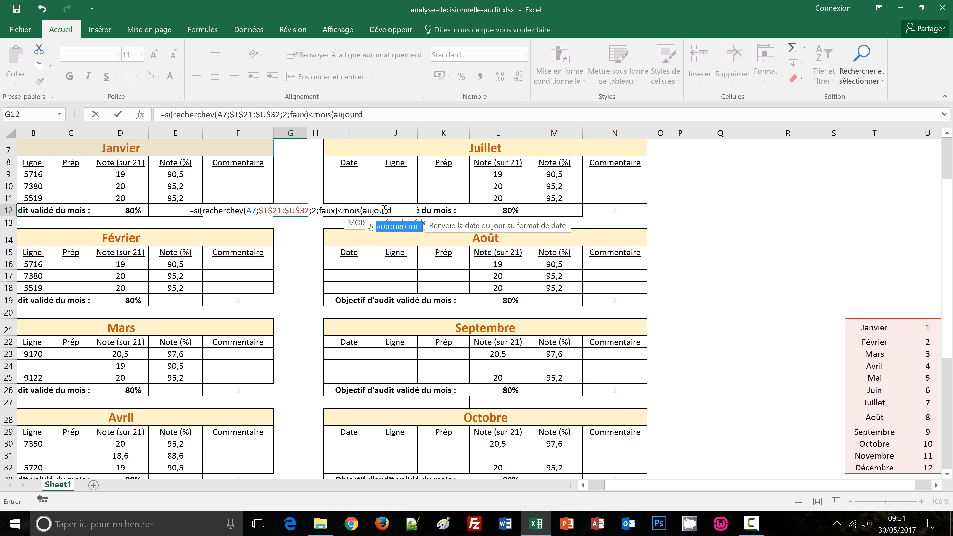
text(hu)
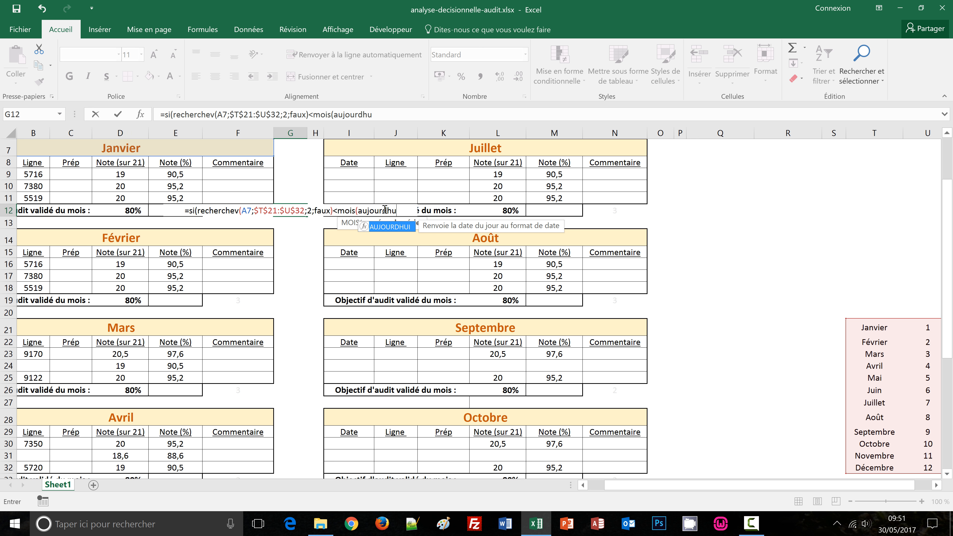
text(i()))
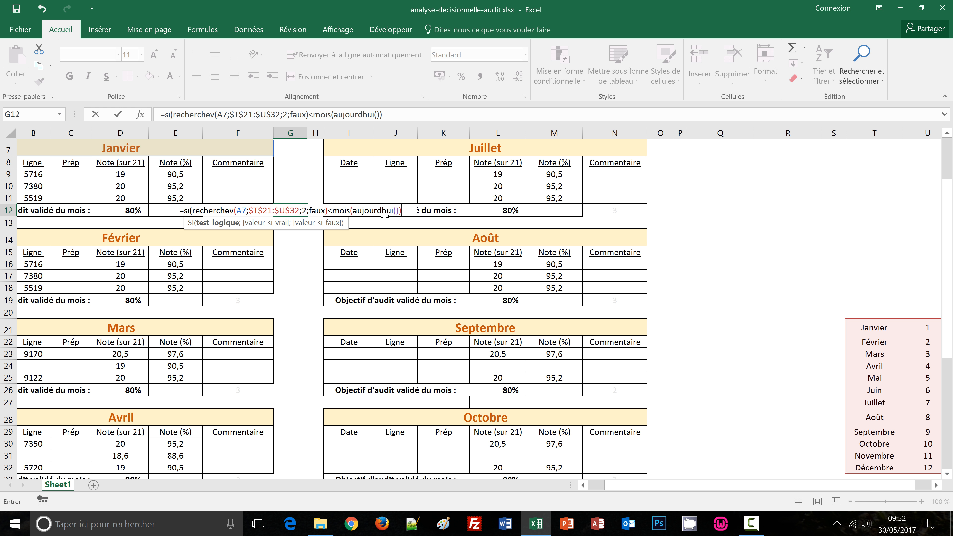
Step: Make the SI function return "ok" when true and an empty text "" when false, and validate the formula in G12
text(;)
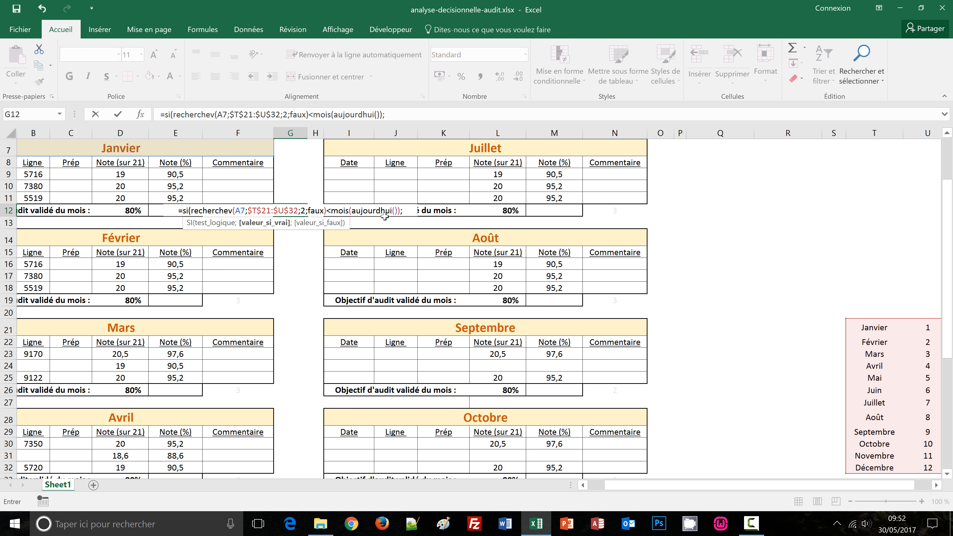
text("ok)
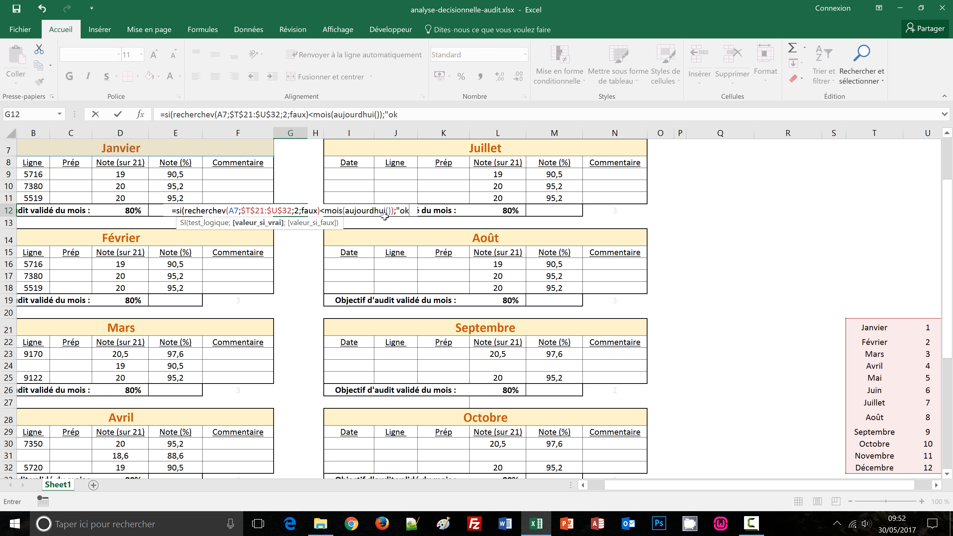
text(")
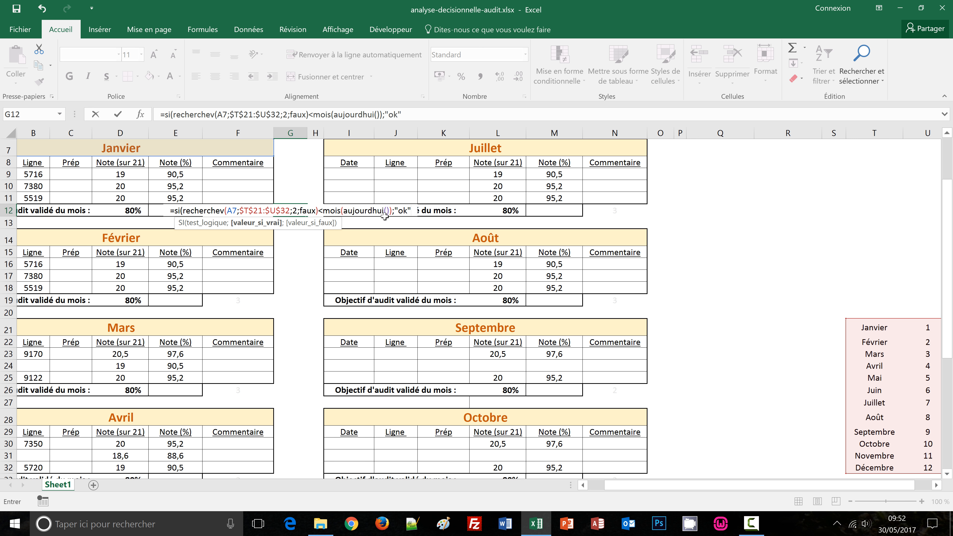
text(;)
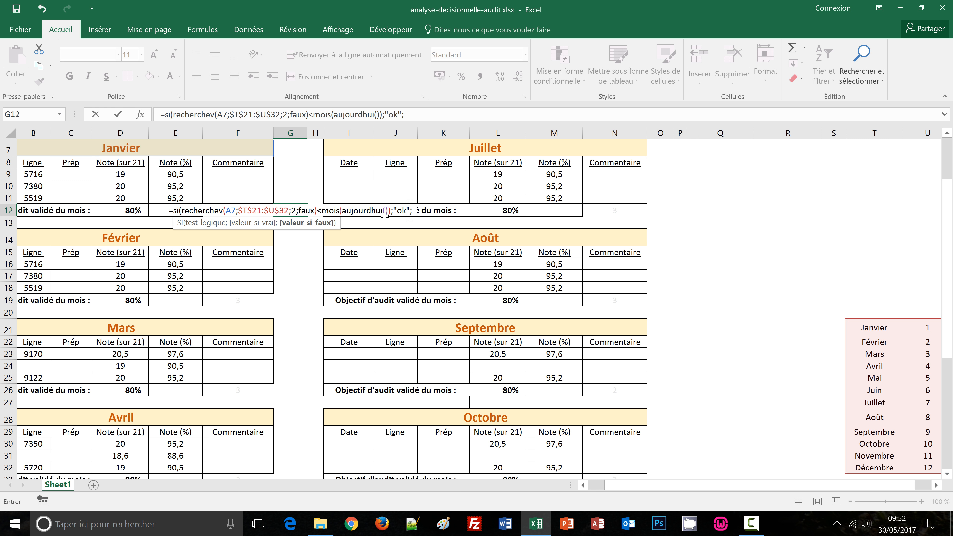
text("")
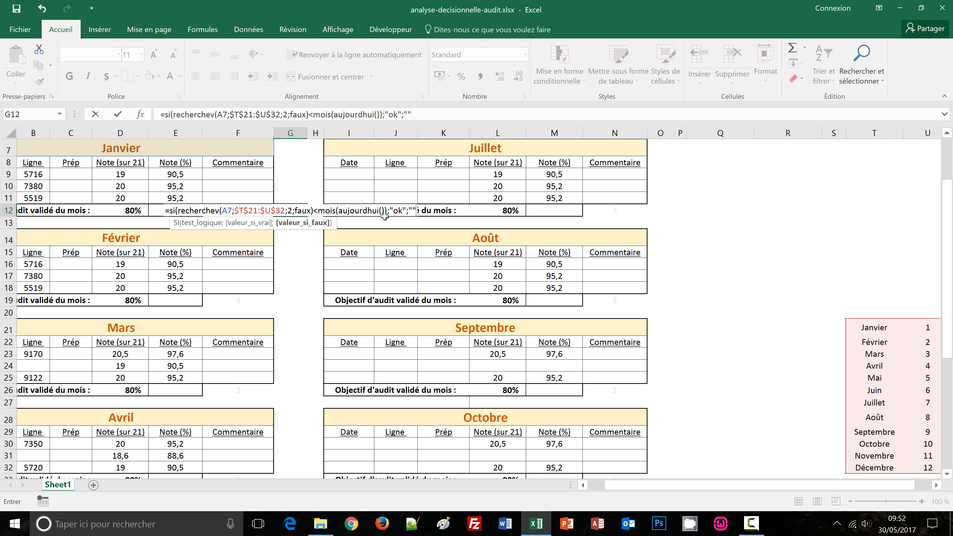
text())
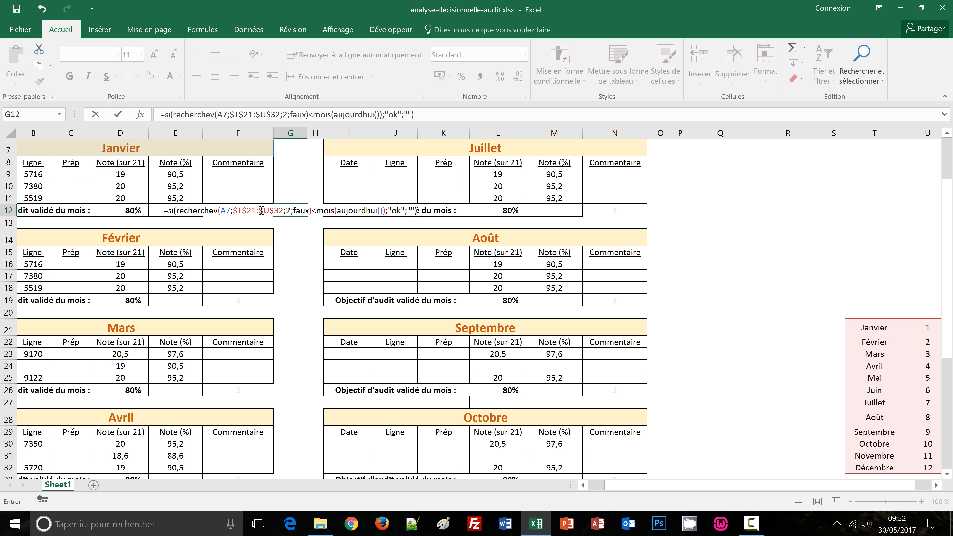
key(ctrl+Return)
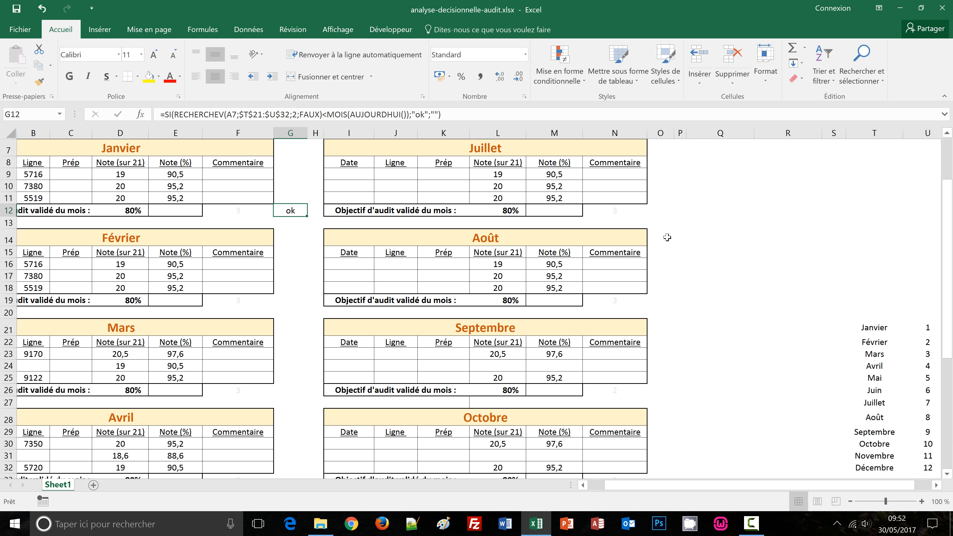
Step: Copy the flag formula from G12 into G19 and G26, beside the Février and Mars objective rows
key(ctrl+c)
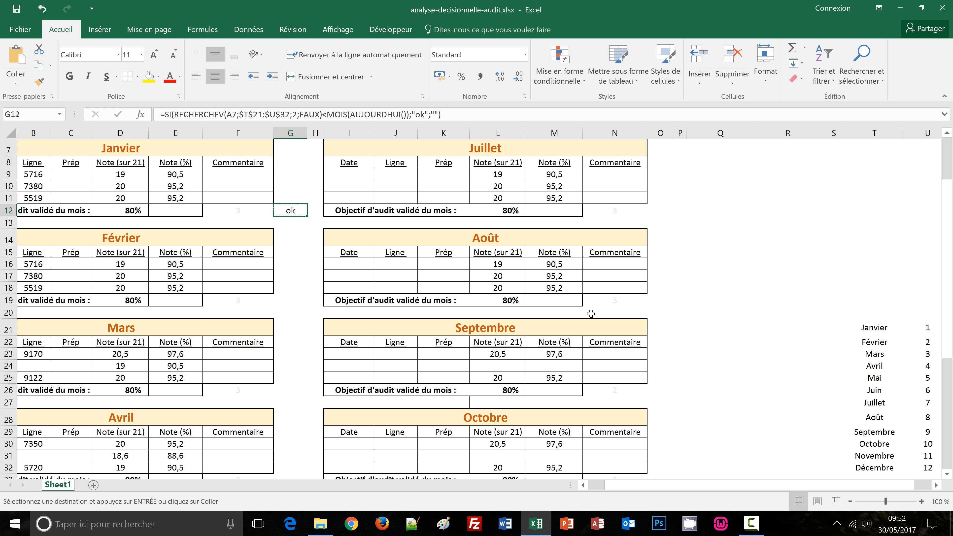
click(284, 297)
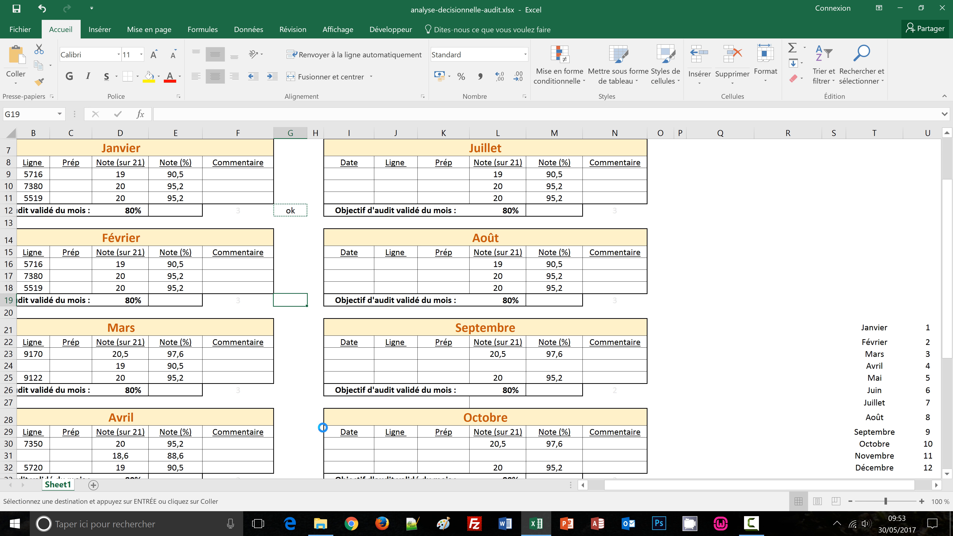
key(ctrl+v)
click(285, 387)
key(ctrl+v)
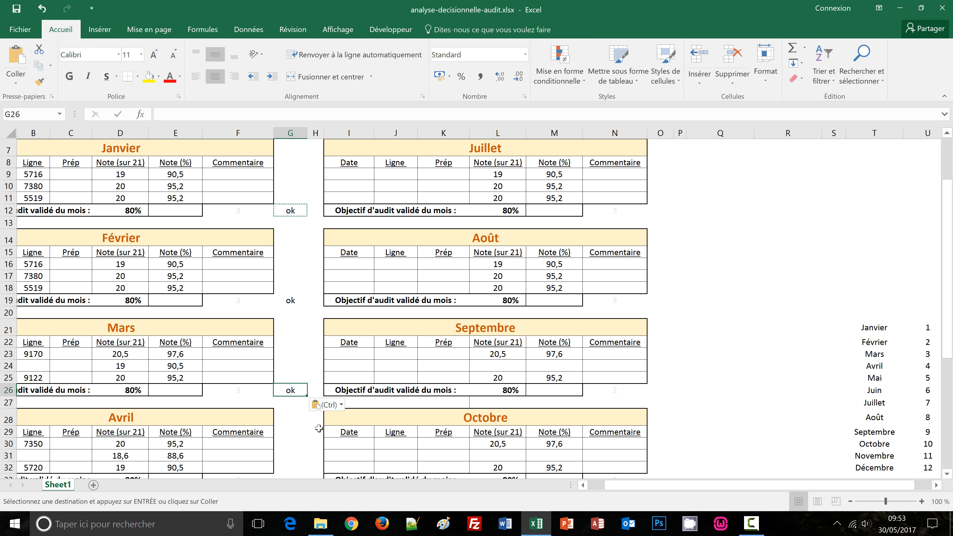
Step: Replicate the copied flag formula in G33, G40 and G47, beside the Avril, Mai and Juin objective rows
scroll(313, 420, down, 3)
click(289, 354)
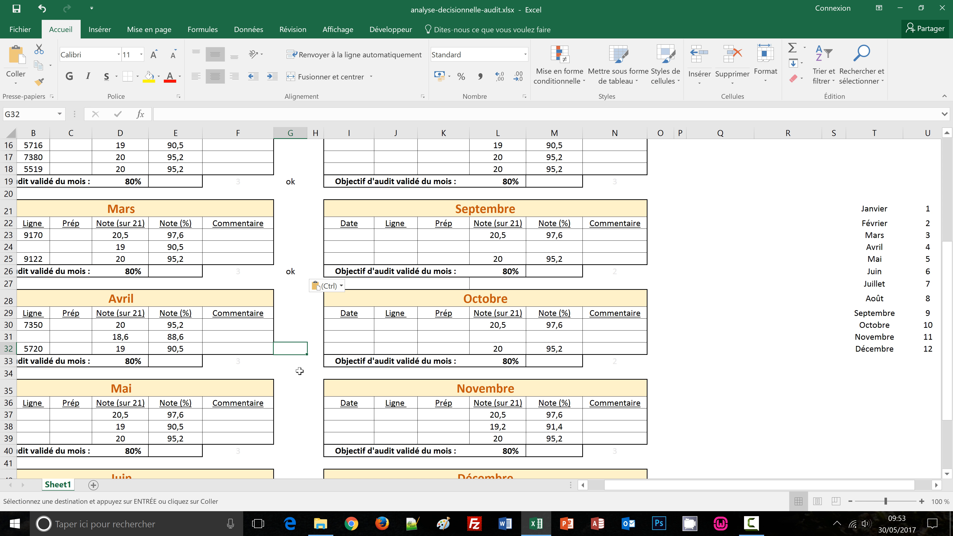
click(287, 365)
key(ctrl+v)
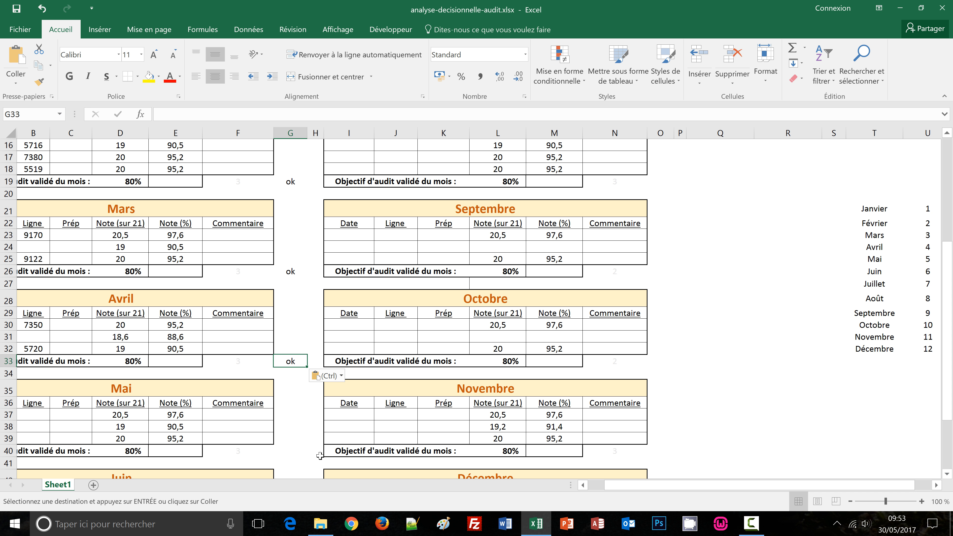
click(295, 452)
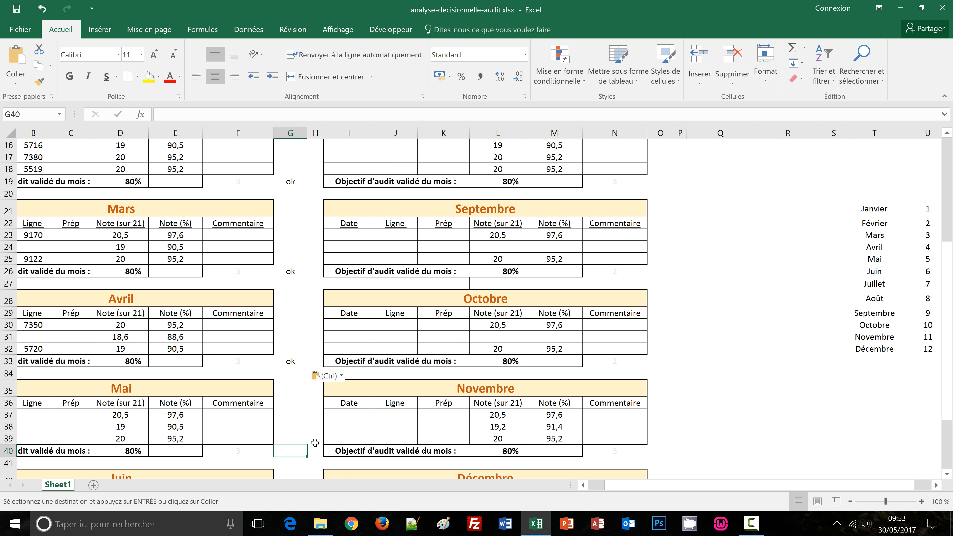
key(ctrl+v)
scroll(315, 432, down, 2)
scroll(313, 428, down, 1)
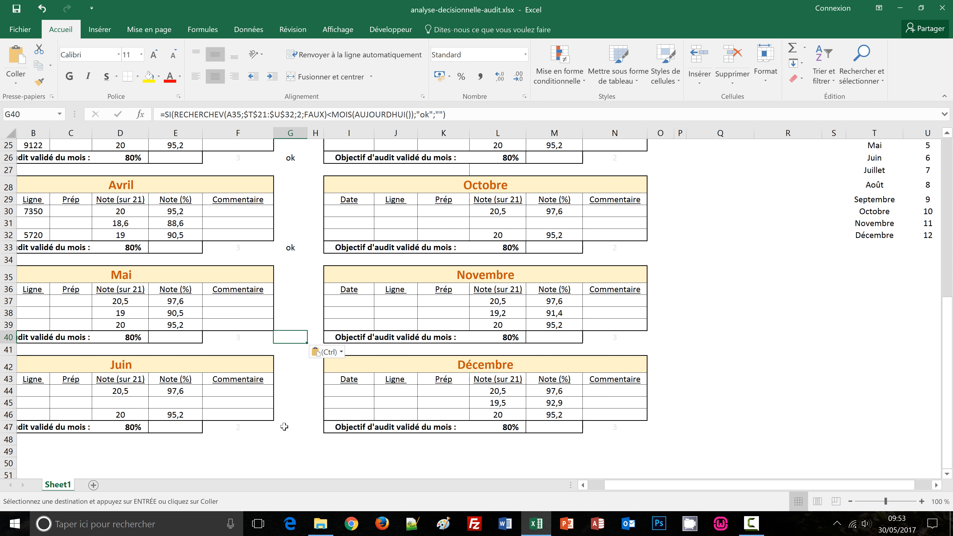
click(285, 428)
key(ctrl+v)
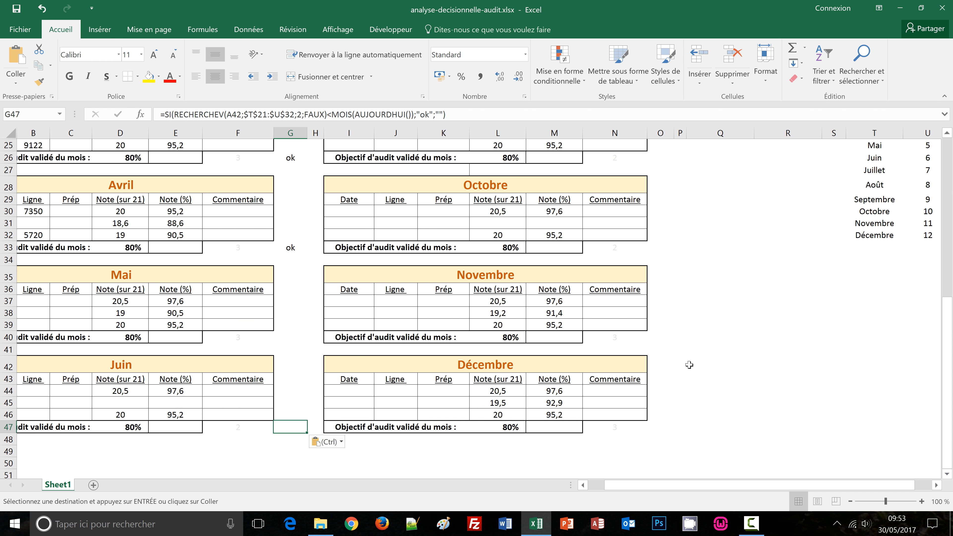
Step: Replicate the copied flag formula in O12, O19 and O26, beside the Juillet, Août and Septembre objective rows
scroll(690, 365, up, 7)
scroll(689, 365, up, 1)
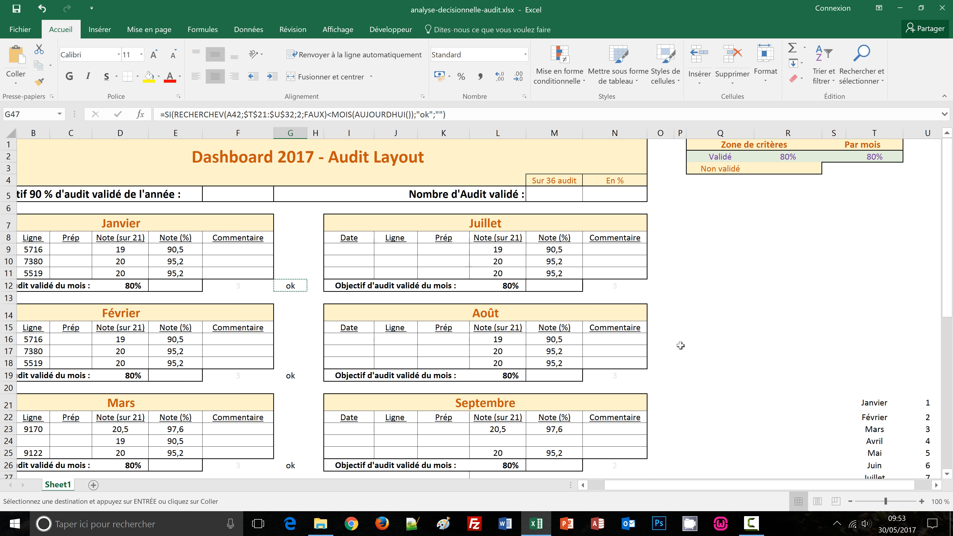
click(667, 288)
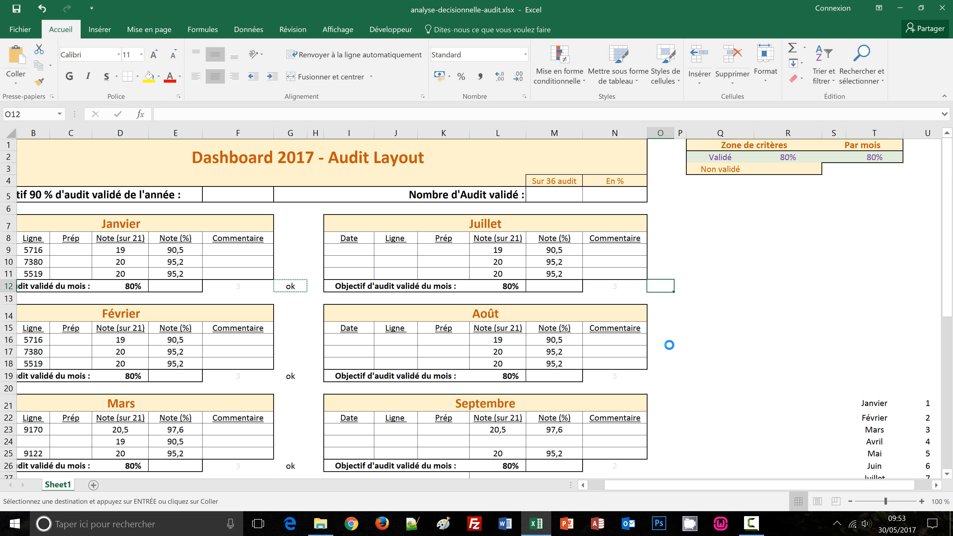
key(ctrl+v)
click(660, 374)
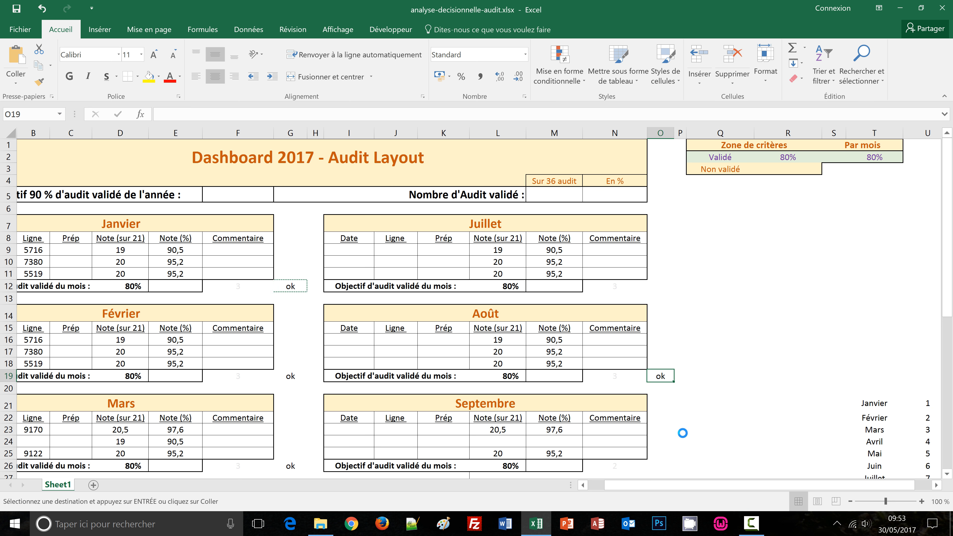
key(ctrl+v)
click(662, 466)
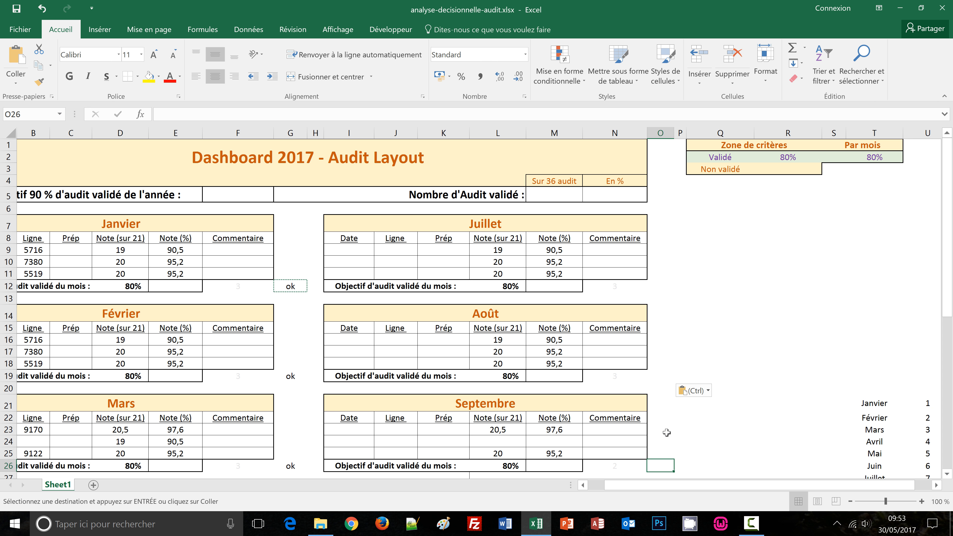
key(ctrl+v)
Step: Replicate the copied flag formula in O33, O40 and O47, beside the Octobre, Novembre and Décembre objective rows
scroll(674, 432, down, 2)
scroll(674, 430, down, 2)
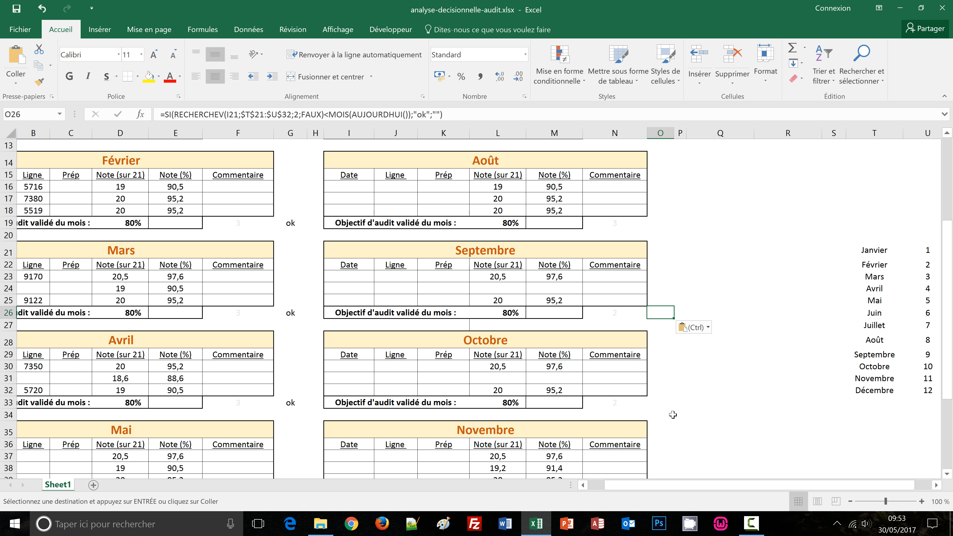
click(670, 404)
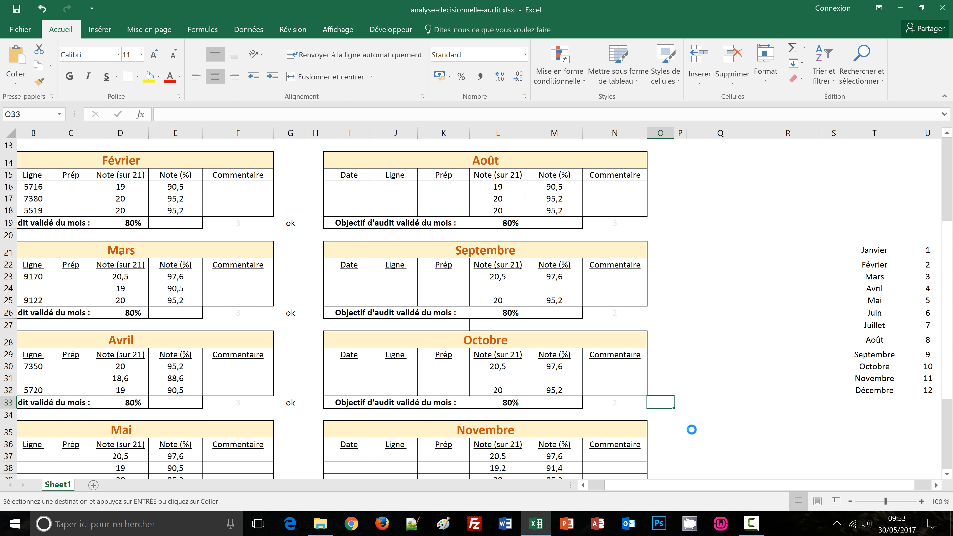
key(ctrl+v)
scroll(688, 432, down, 2)
click(664, 416)
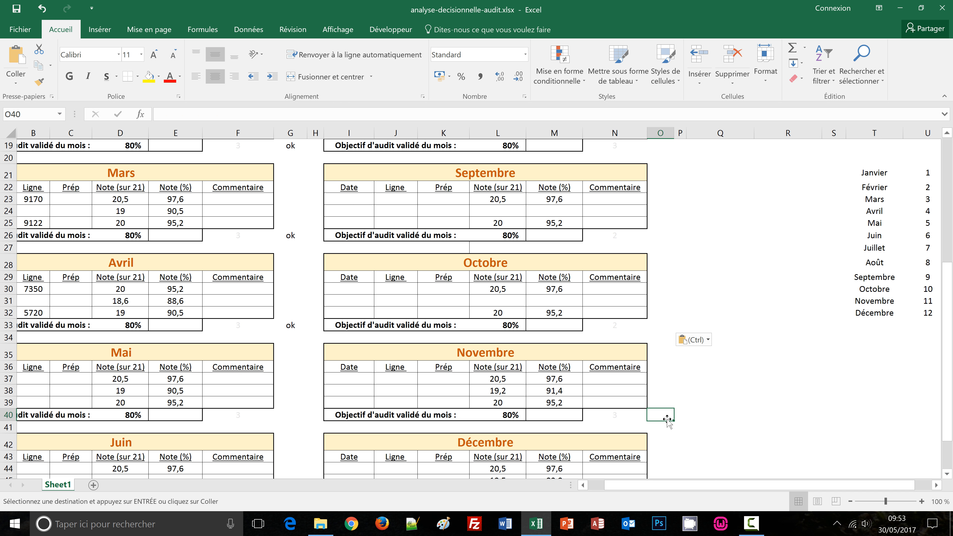
key(ctrl+v)
scroll(679, 436, down, 1)
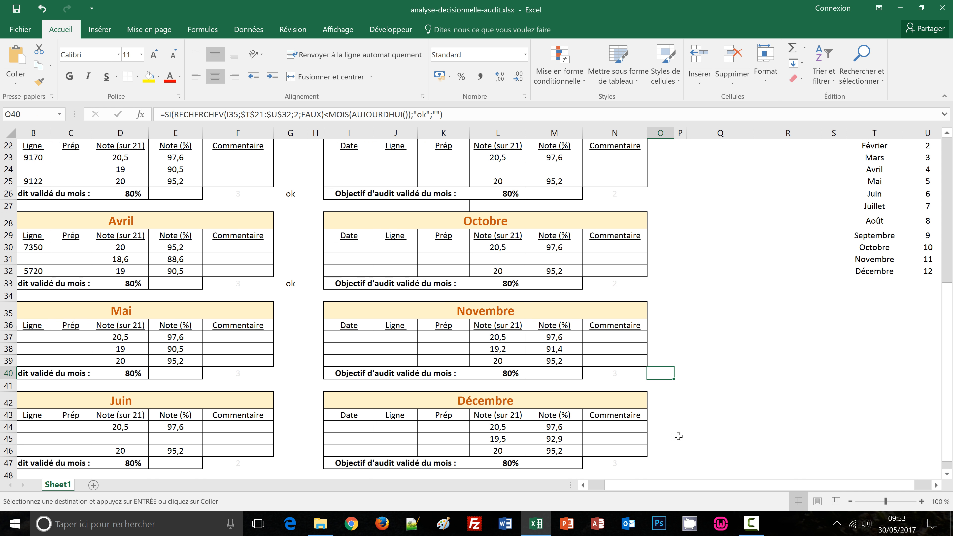
click(668, 463)
key(ctrl+v)
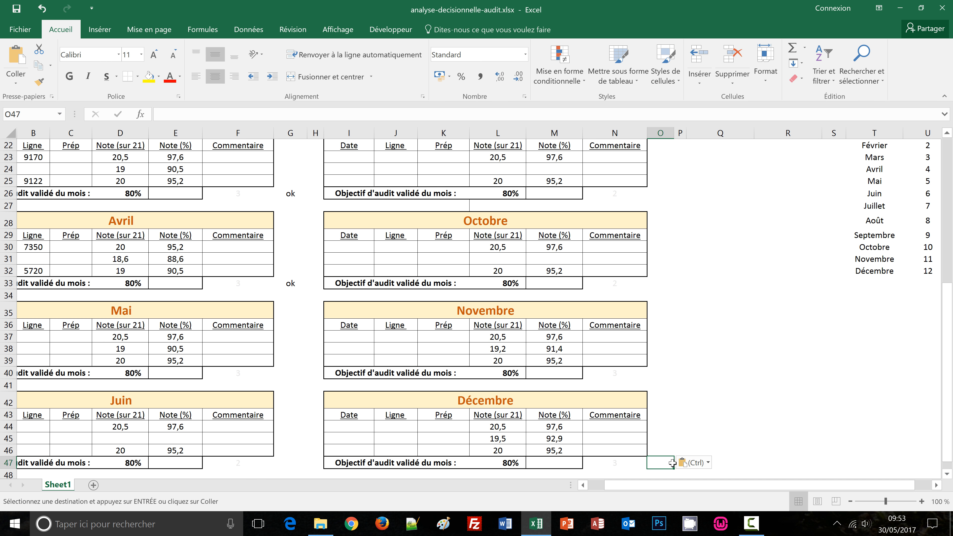
Step: Examine the replicated formulas for Avril in G33, Mai in G40 and Novembre in O40, plus Janvier's flag in G12 and result cell E12
scroll(478, 435, up, 5)
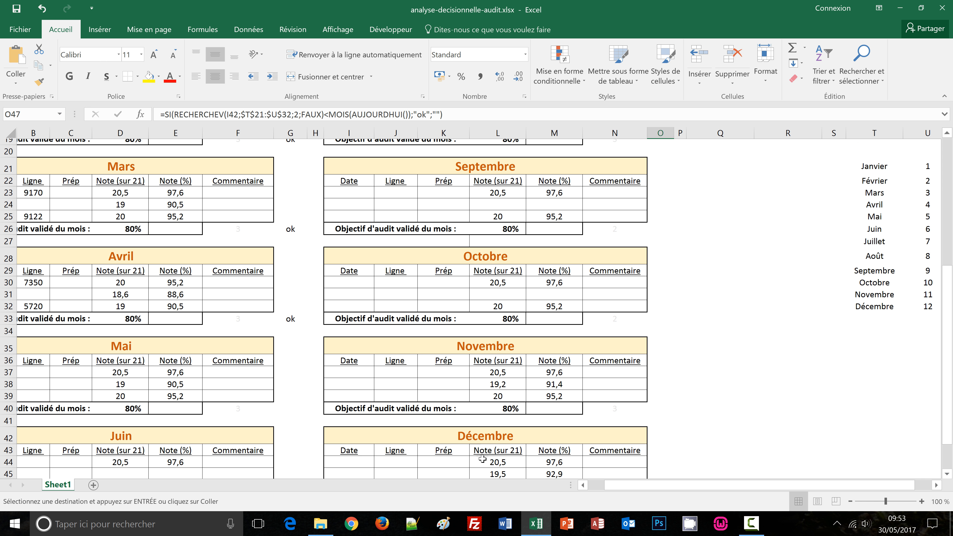
scroll(322, 416, down, 2)
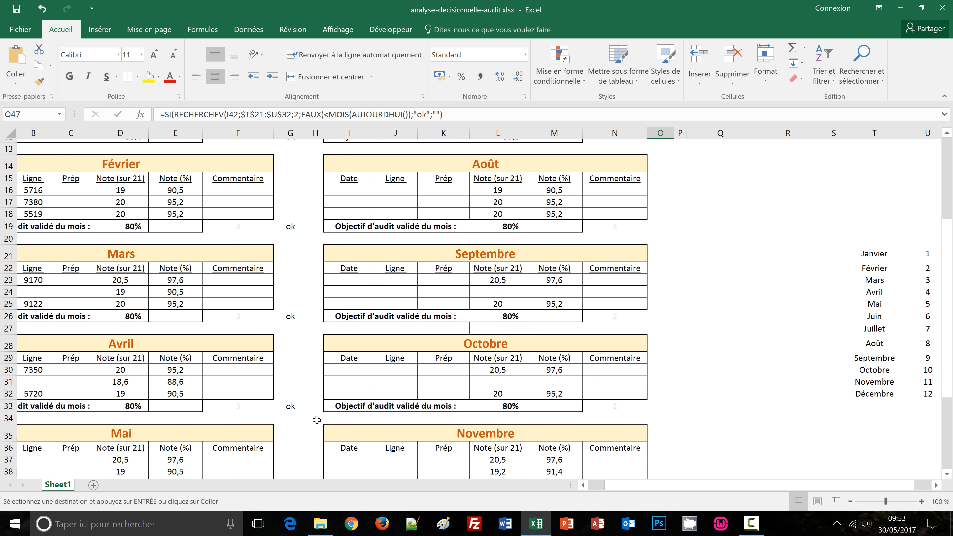
click(288, 404)
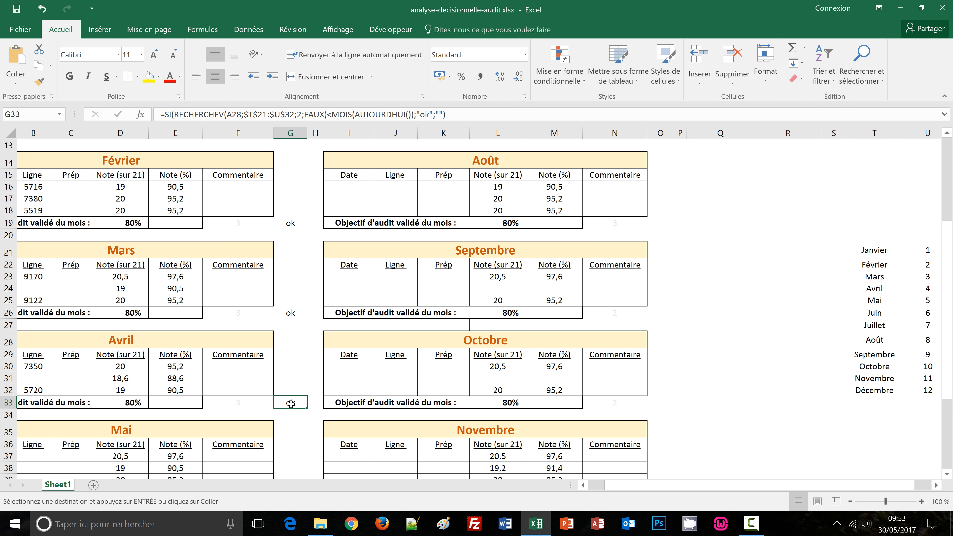
double_click(290, 404)
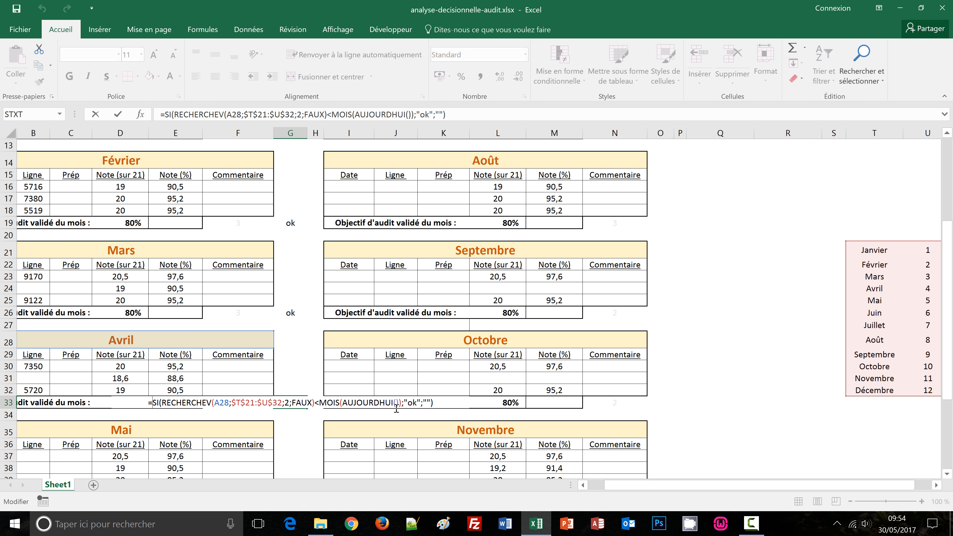
key(ctrl+Return)
scroll(308, 432, down, 2)
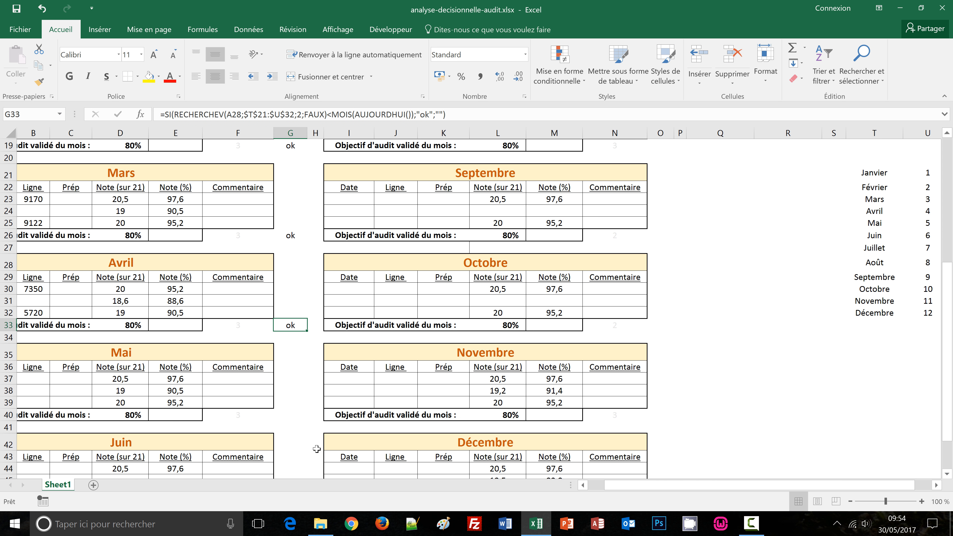
double_click(290, 413)
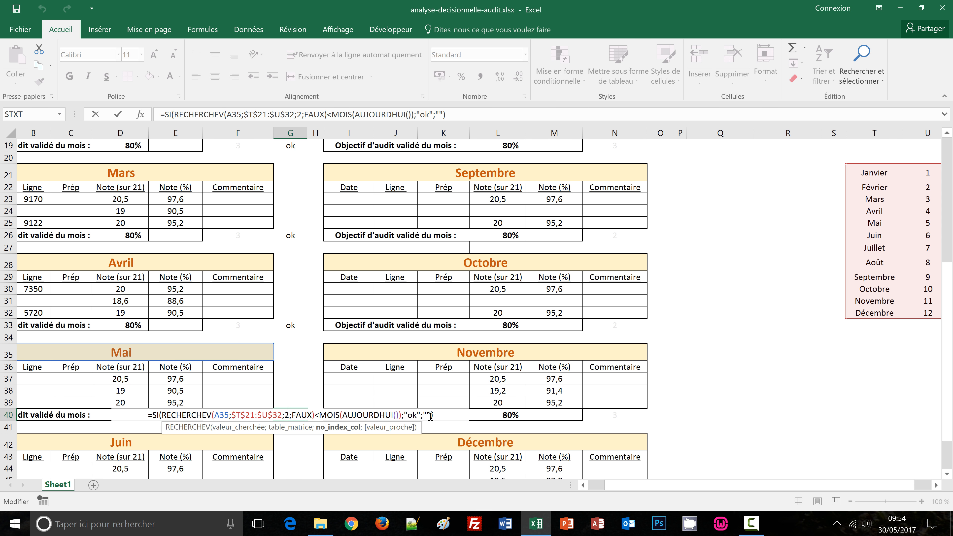
key(ctrl+Return)
scroll(716, 398, down, 3)
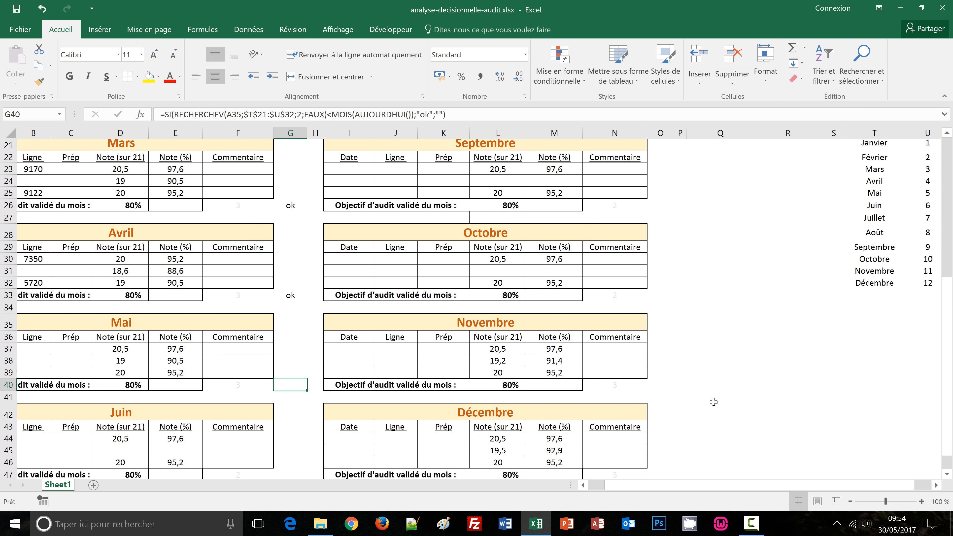
double_click(663, 299)
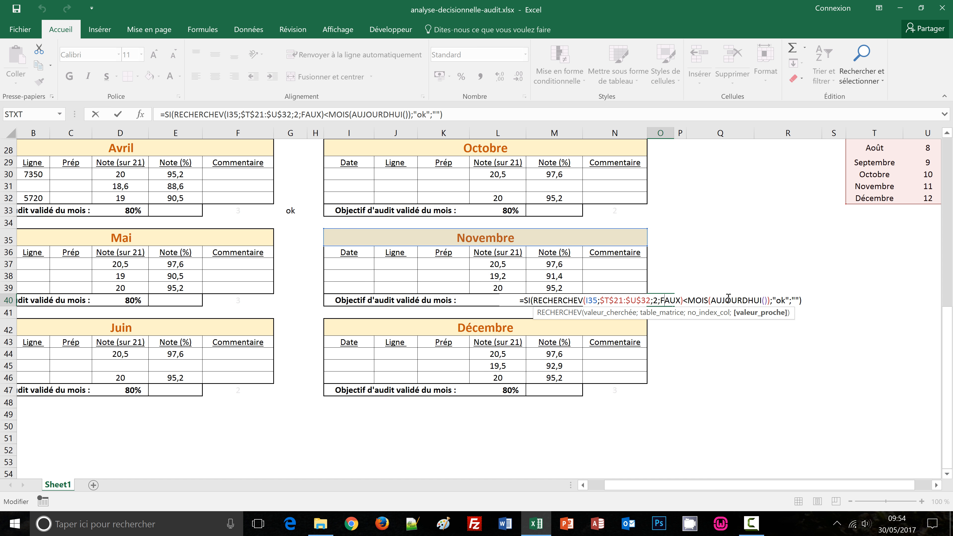
key(Escape)
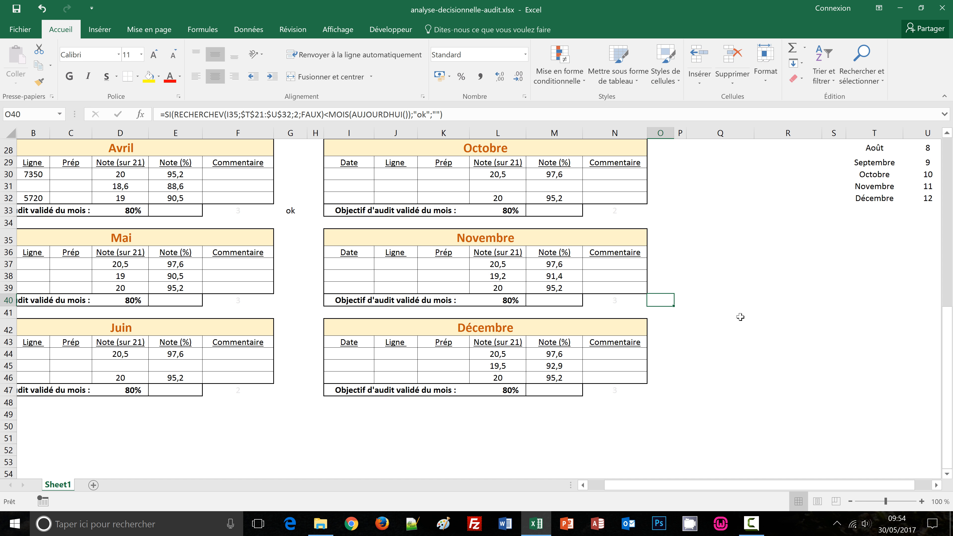
key(ctrl+Home)
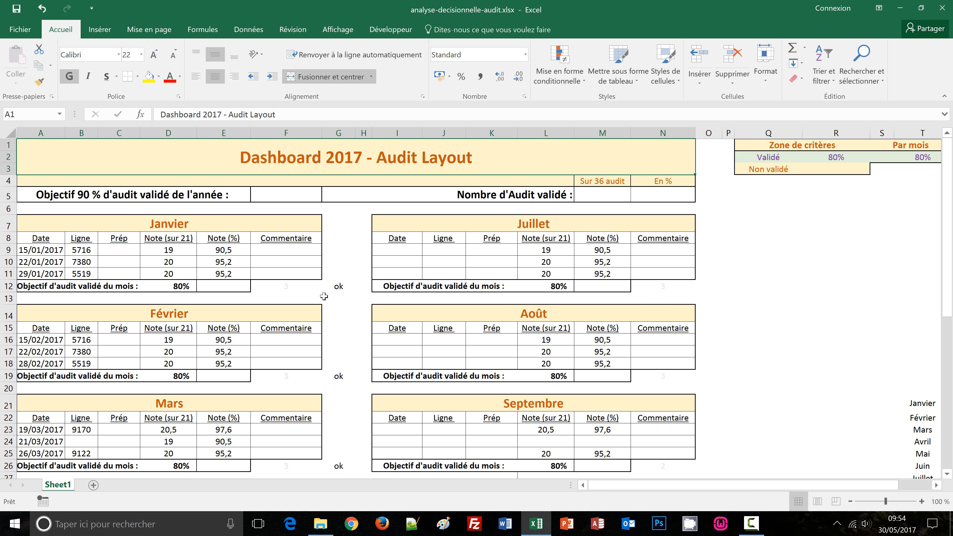
click(333, 286)
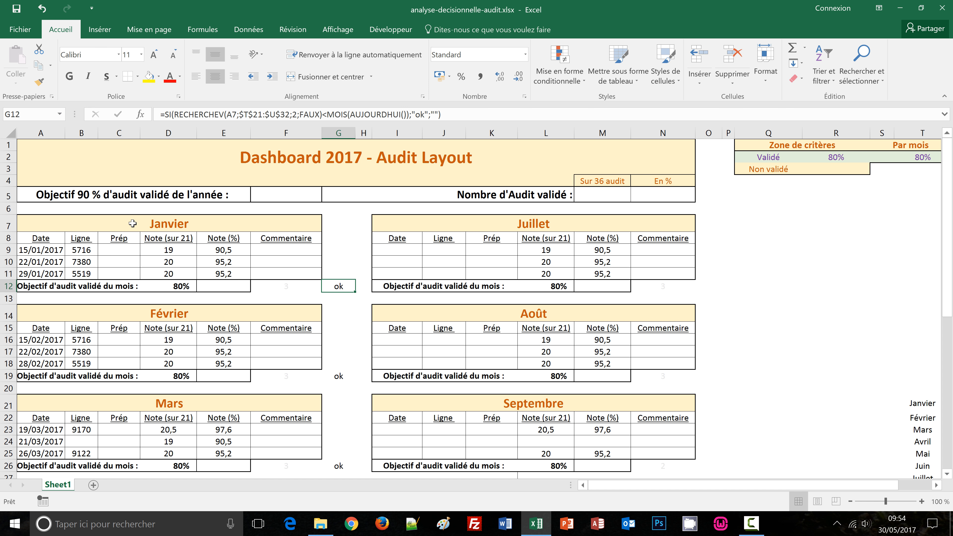
click(215, 287)
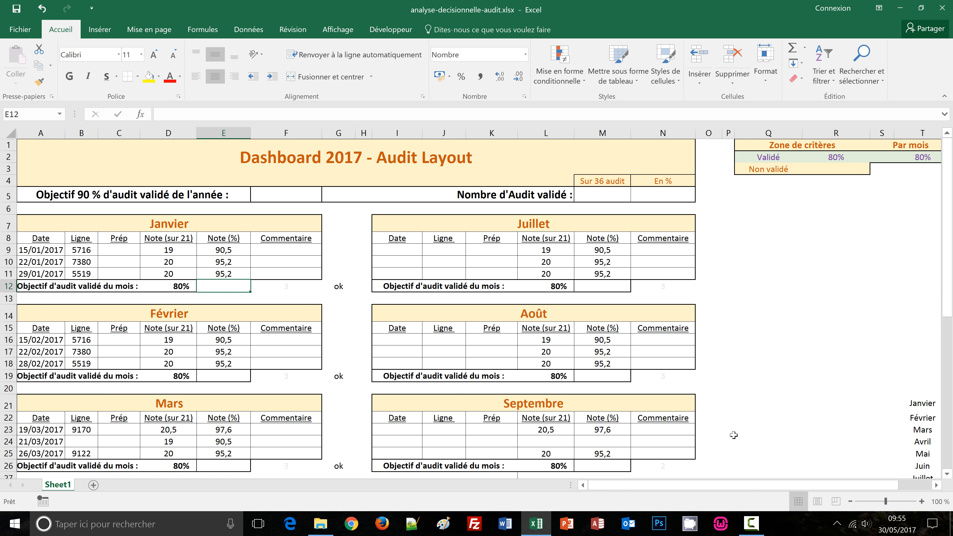
Step: Extend the criteria zone with a "Note" heading in U1 and the value 90 in U2
click(937, 486)
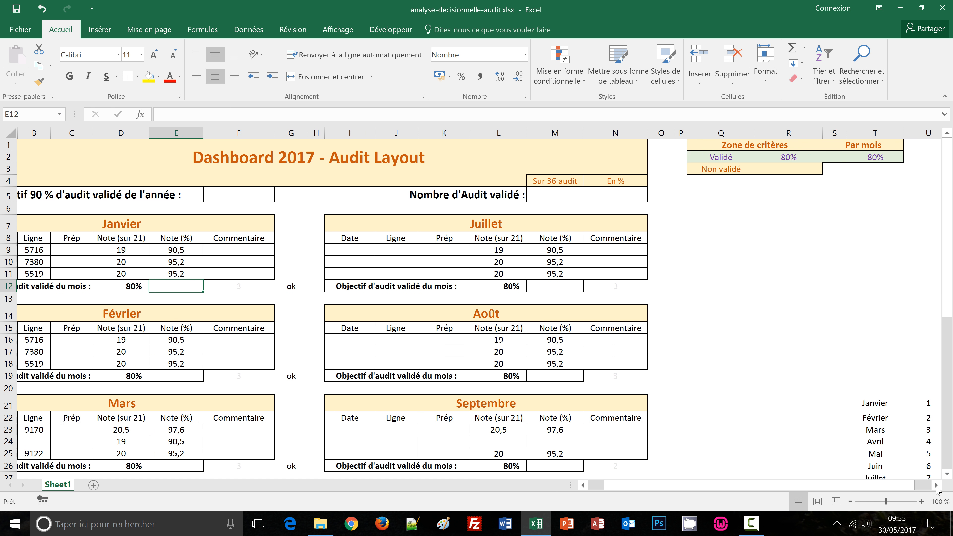
click(936, 485)
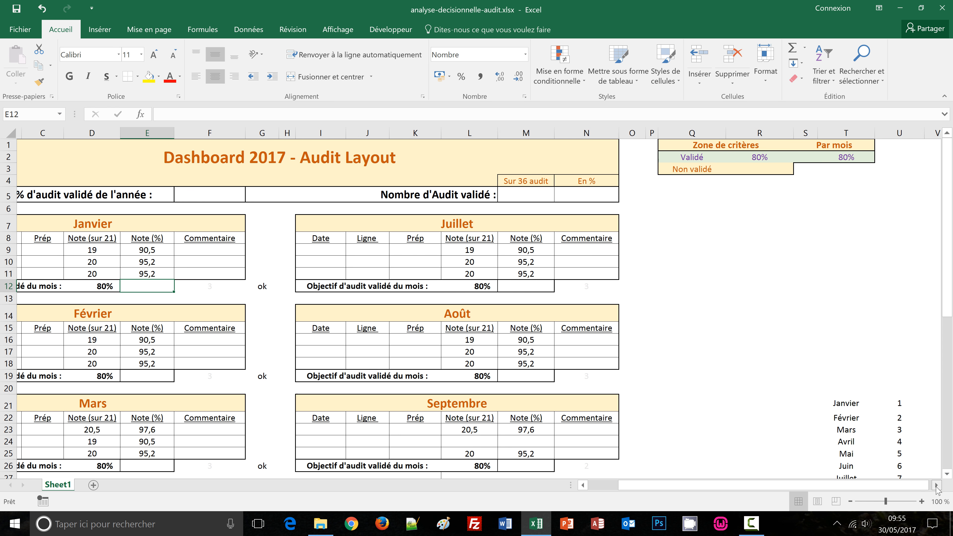
click(883, 143)
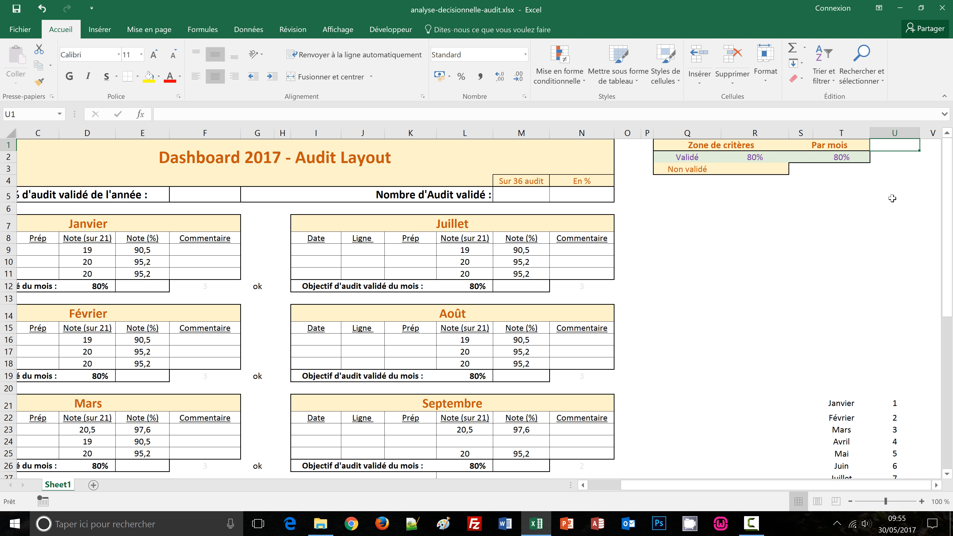
text(Note)
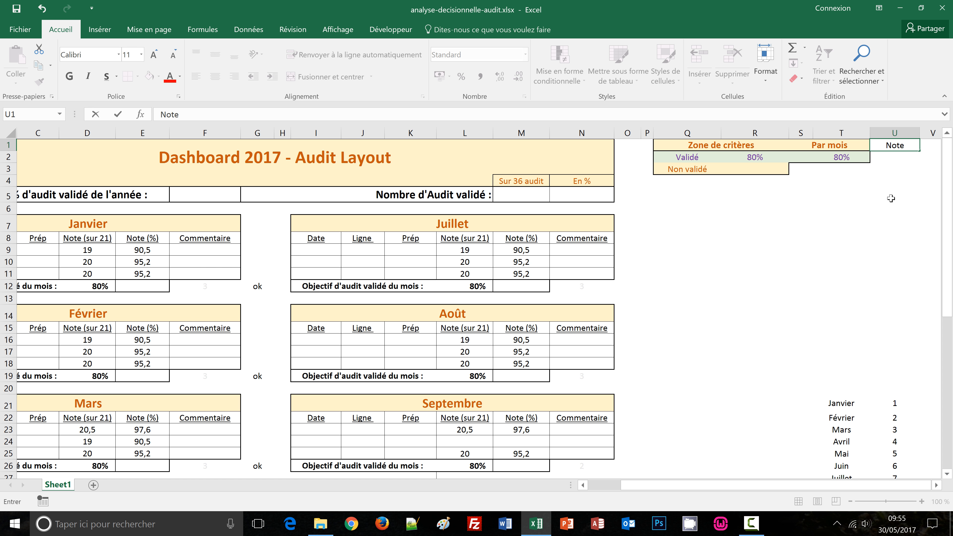
key(Return)
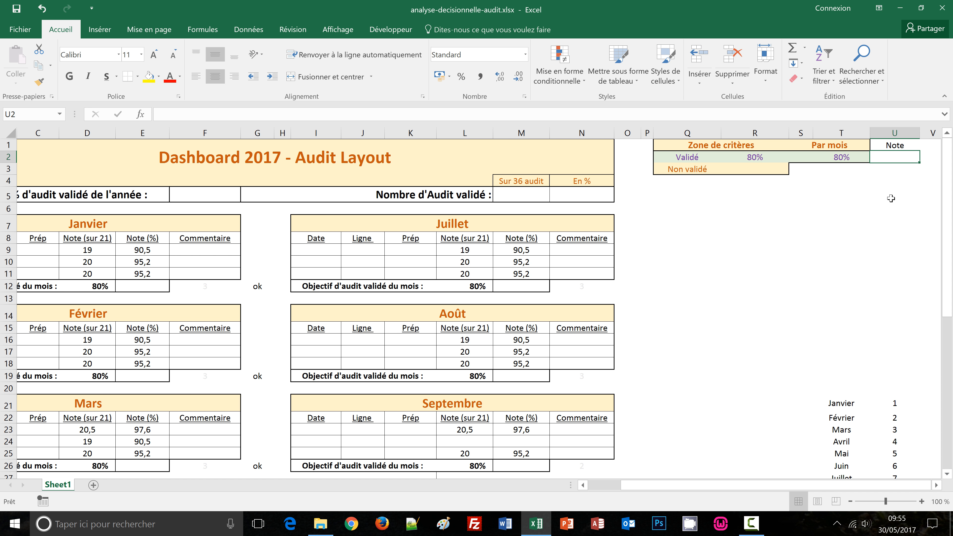
text(90)
key(Return)
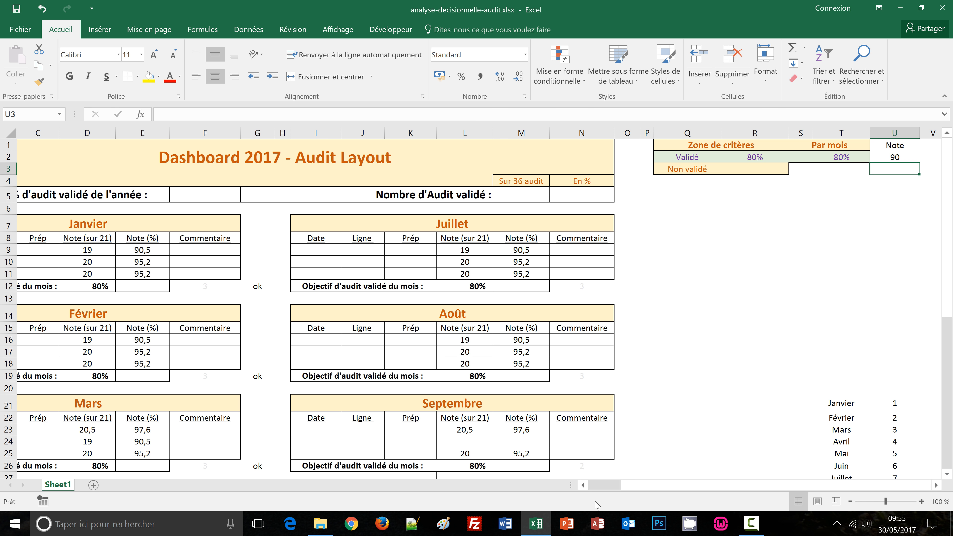
Step: Start a formula in Janvier's result cell E12 with an ET test nested inside SI: =si(et(
click(598, 486)
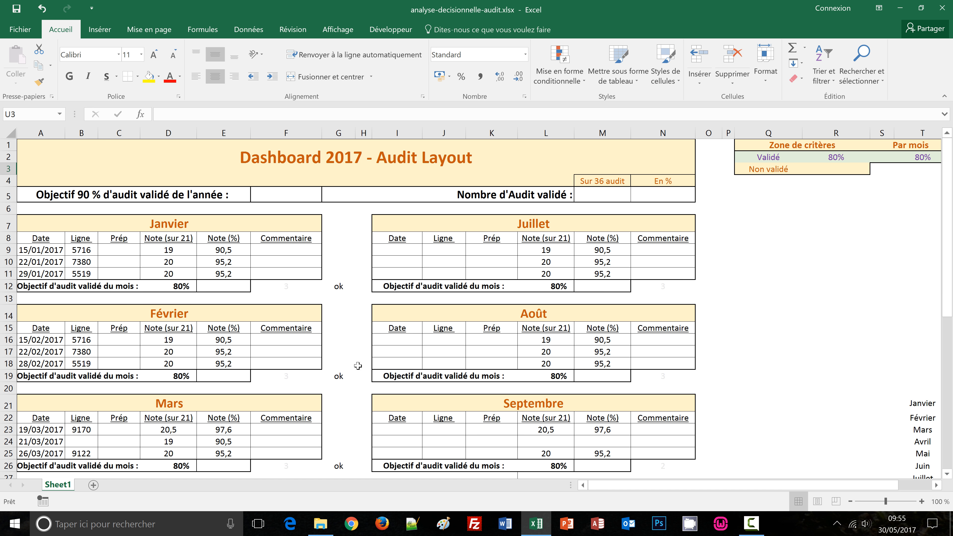
click(221, 286)
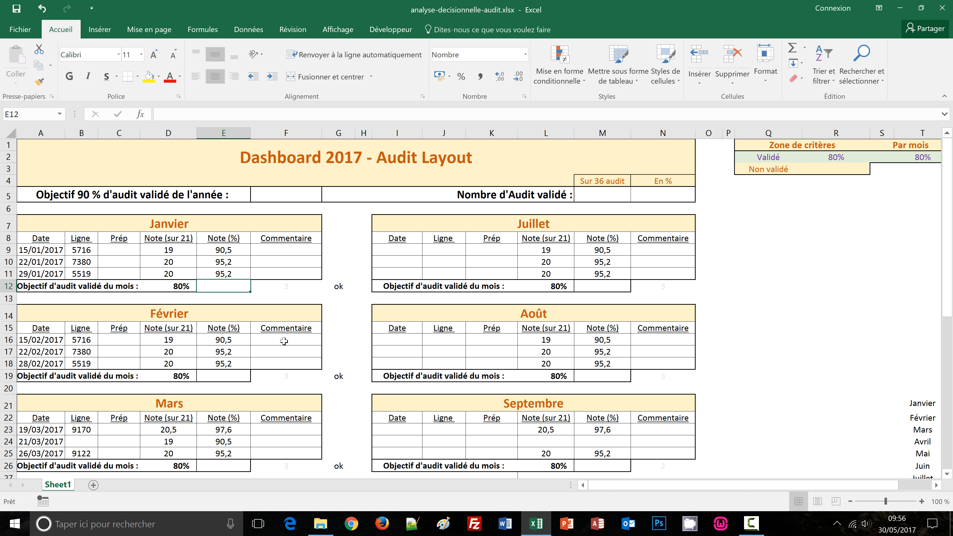
click(338, 286)
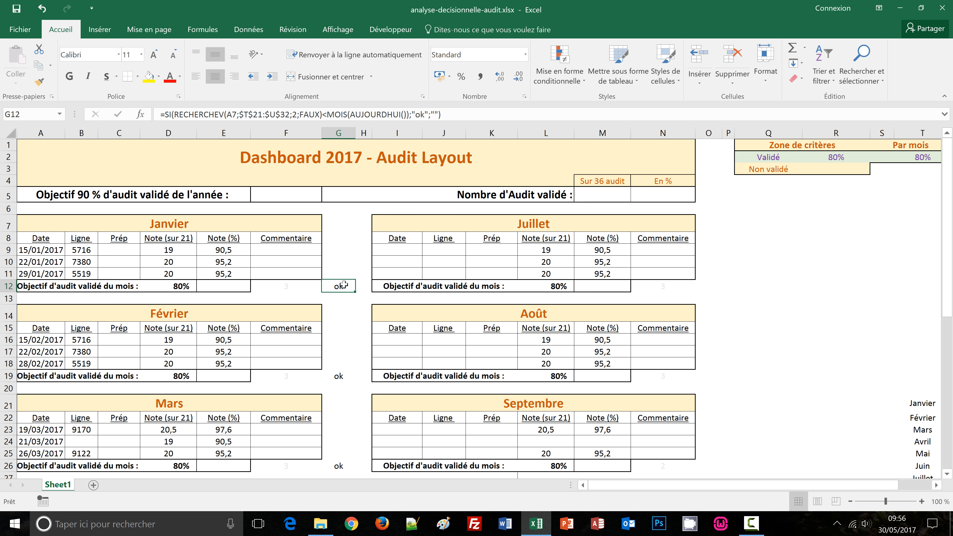
click(225, 290)
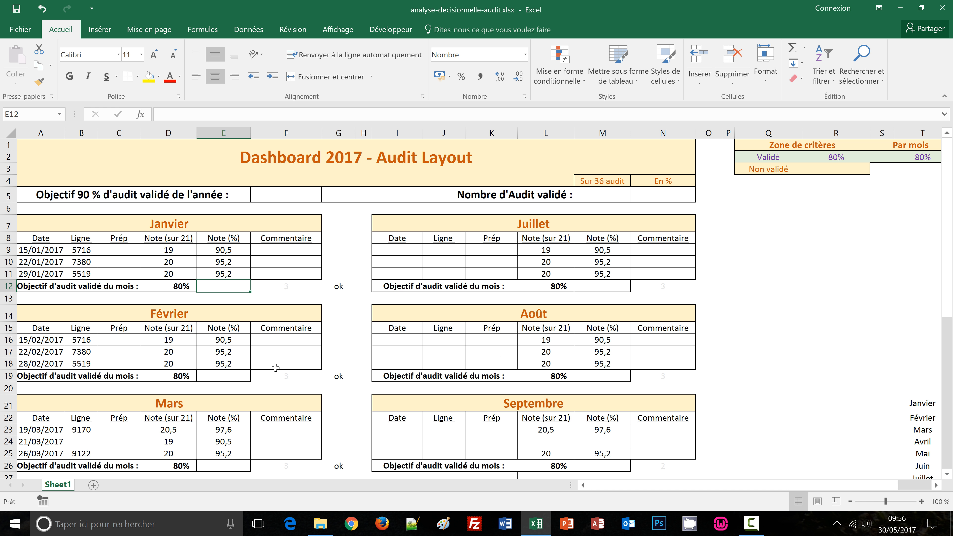
text(=)
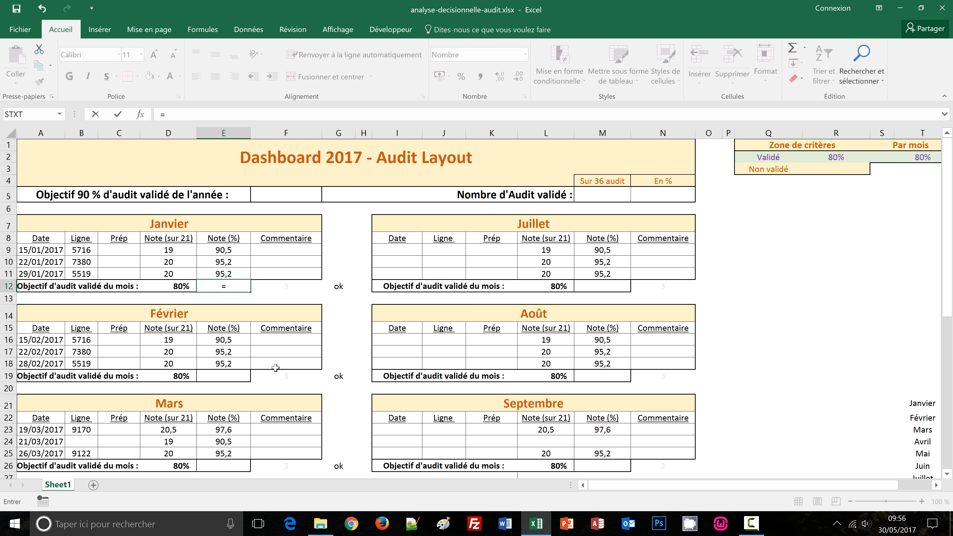
text(si)
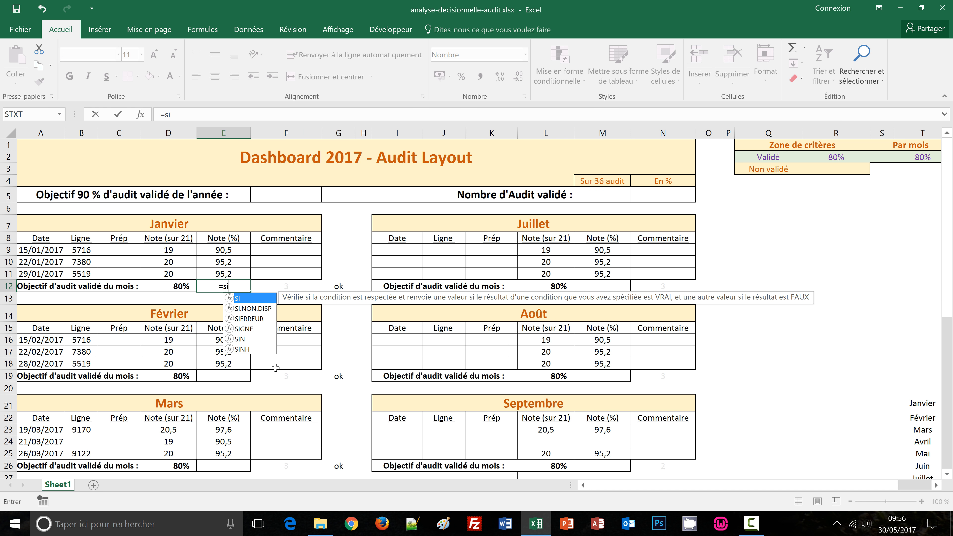
text(()
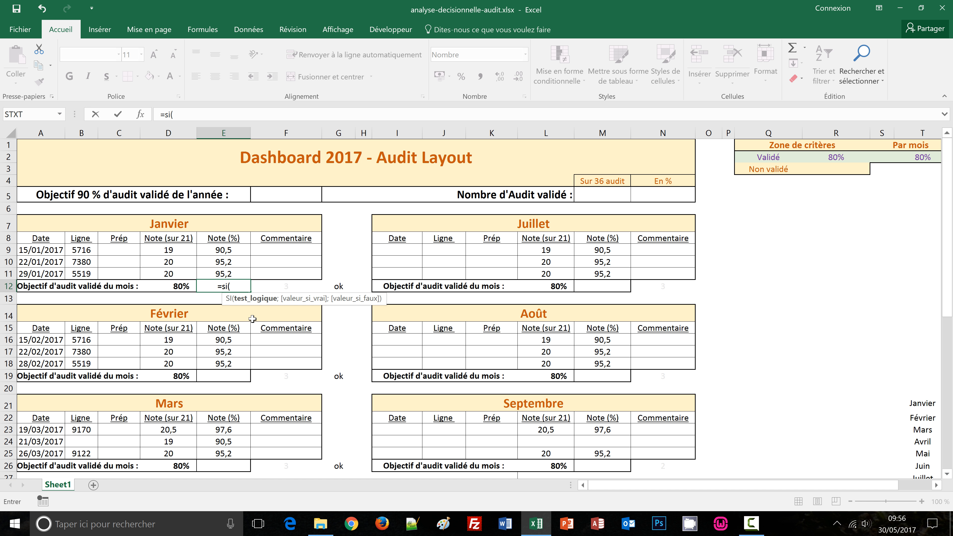
text(et)
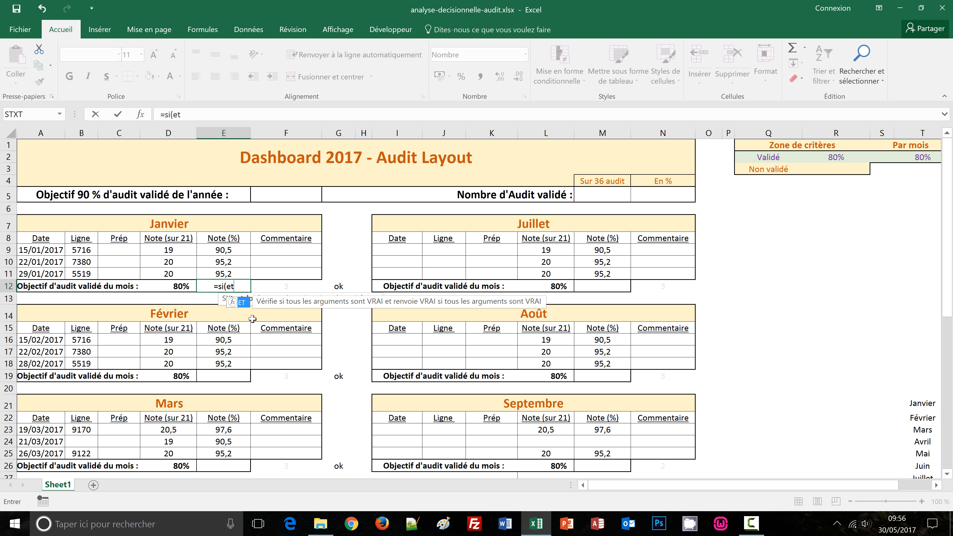
text(()
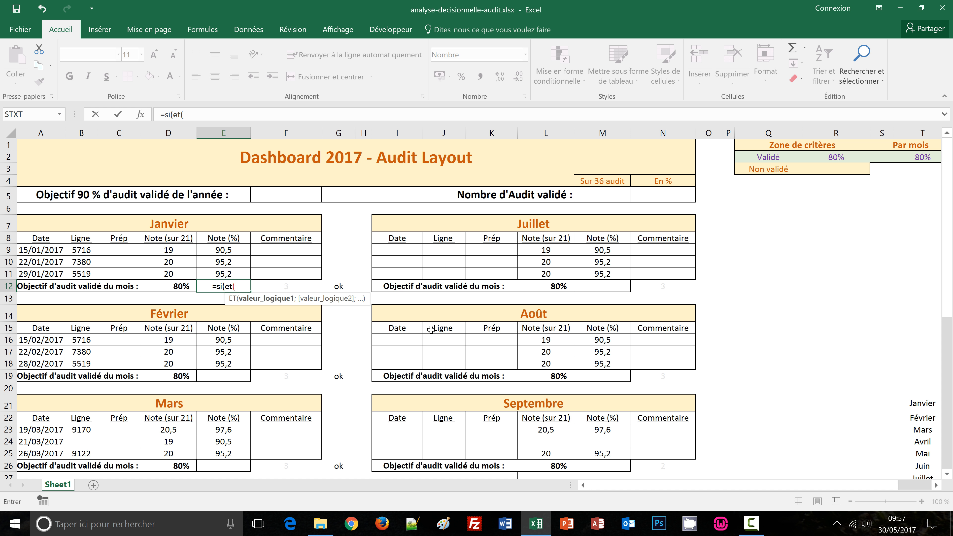
Step: Begin the first ET condition with an NB.SI count over Janvier's Note (%) cells E9:E11
text(nb)
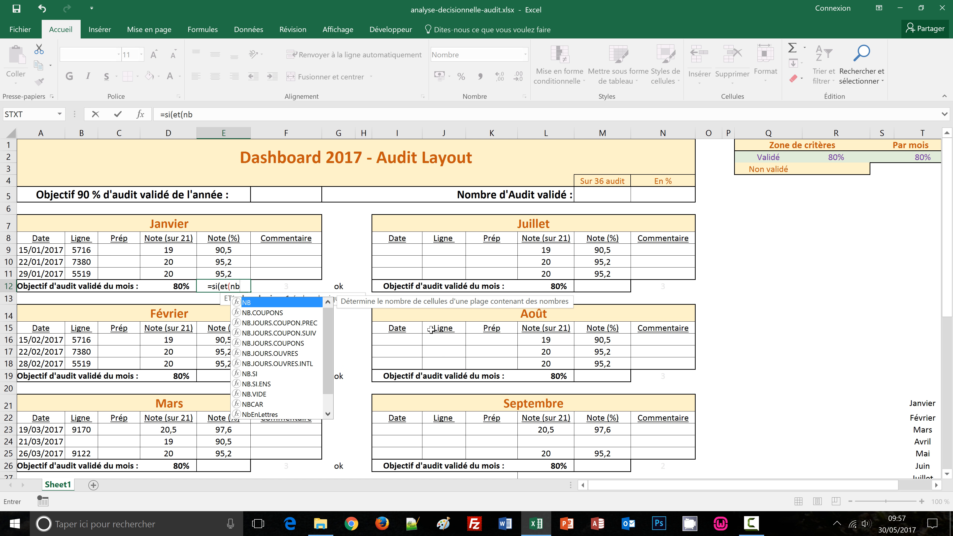
text(.si)
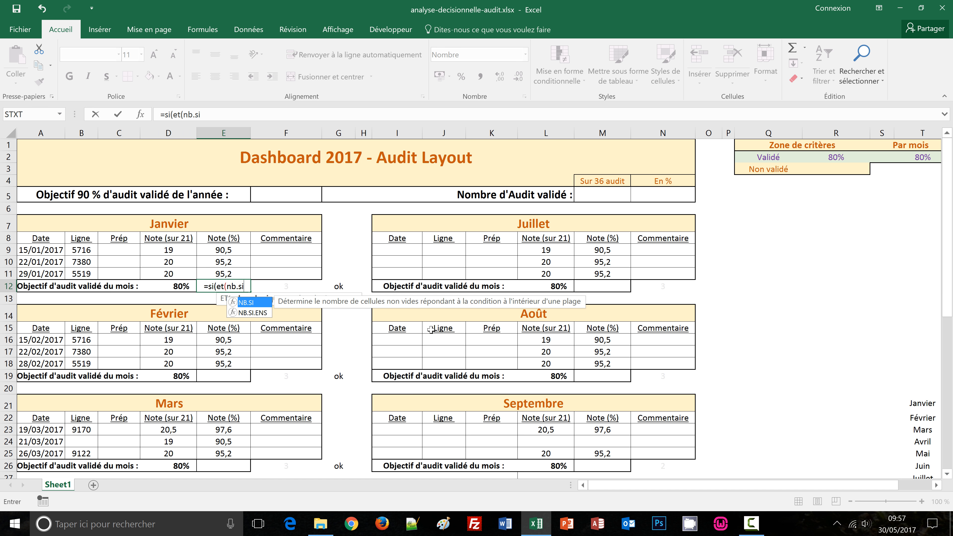
text(()
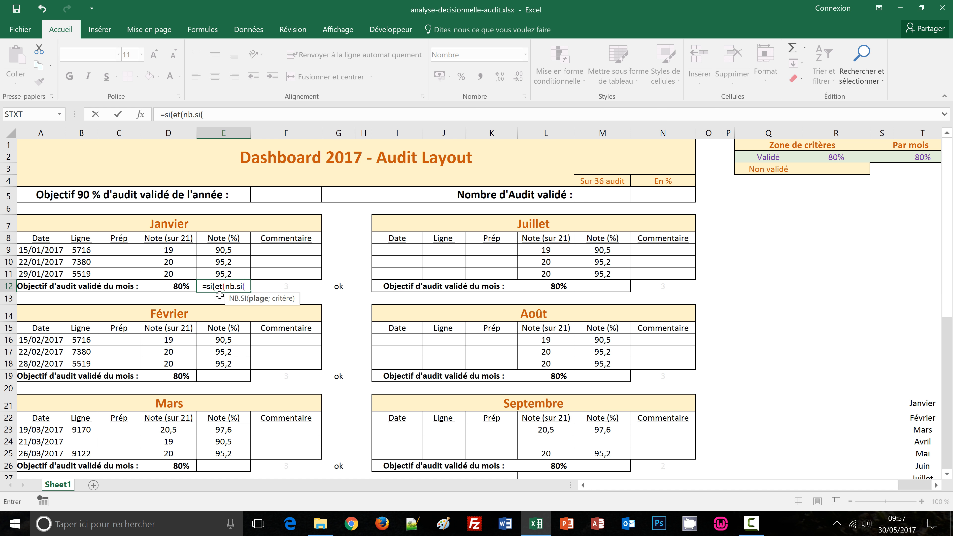
drag(216, 249, 222, 274)
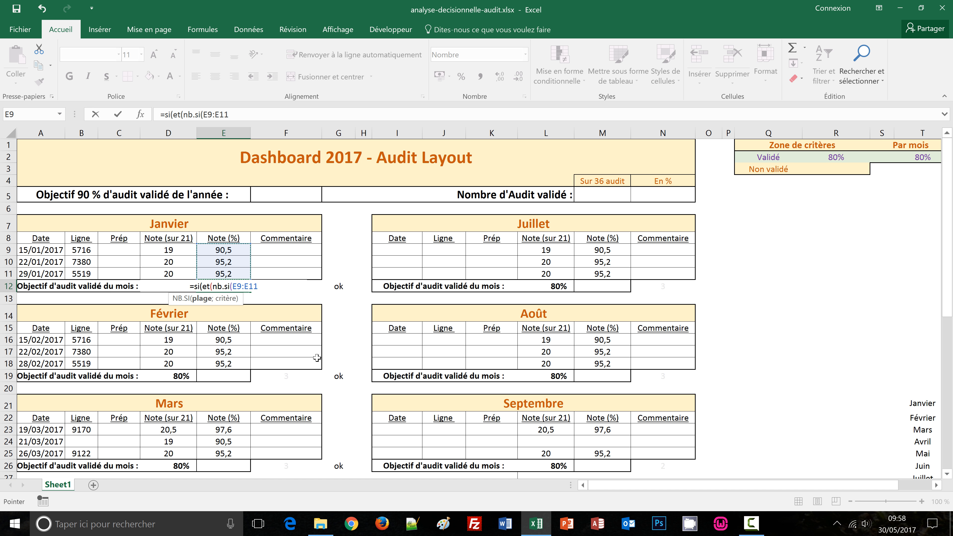
text(;)
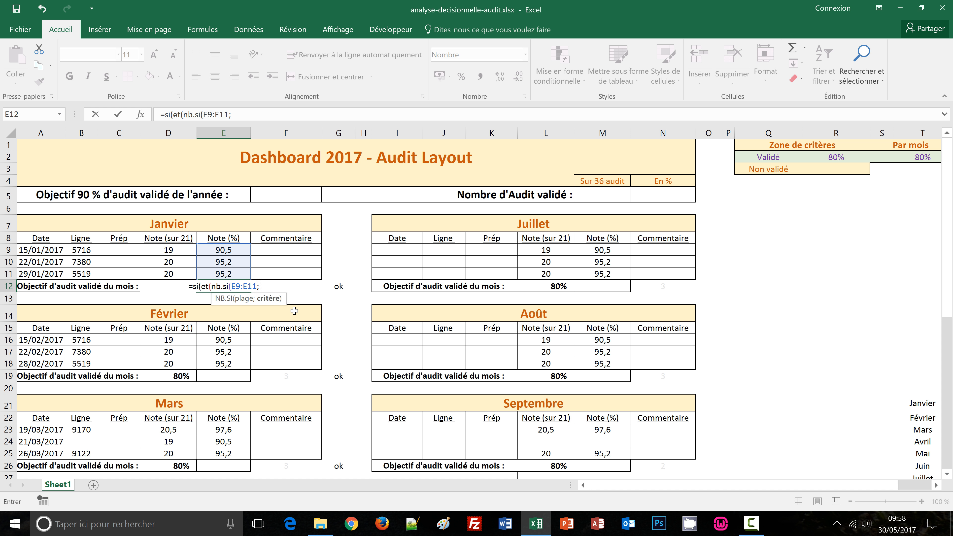
Step: Complete the NB.SI criterion as ">" & $U$2, using an absolute reference to the Note threshold
text("!)
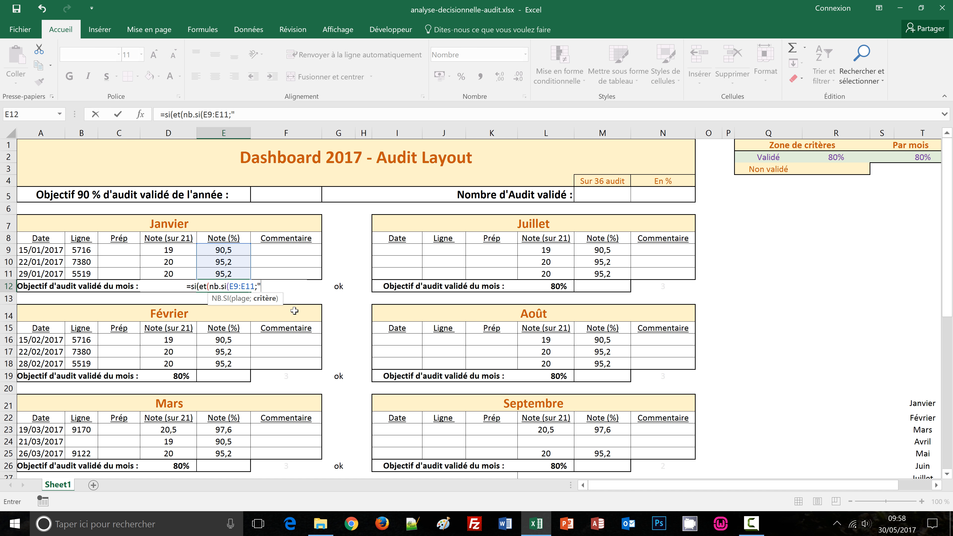
key(BackSpace)
text(>")
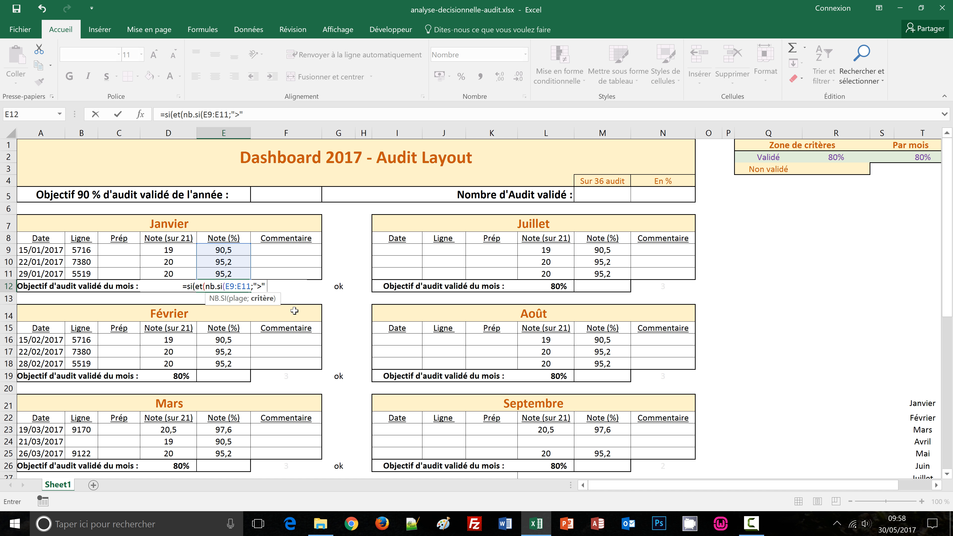
text( &)
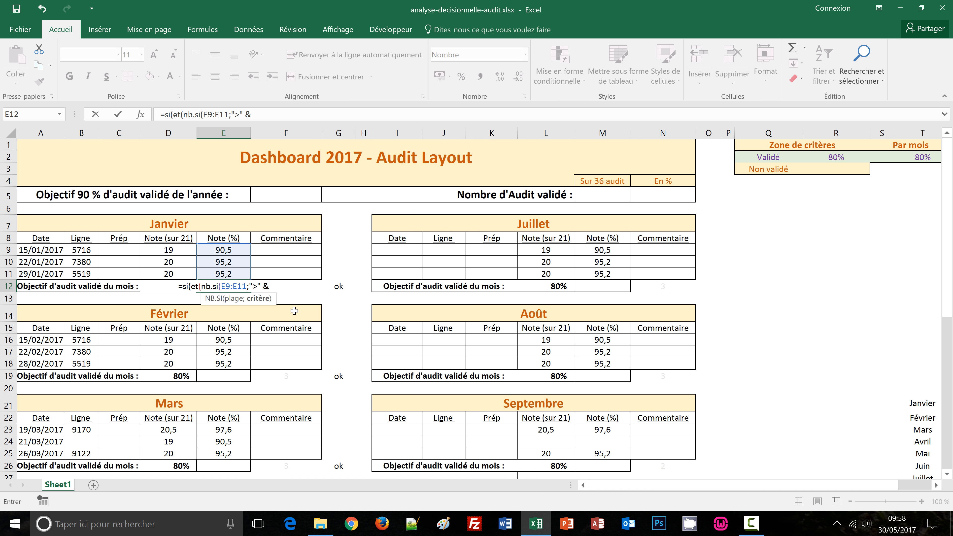
click(936, 485)
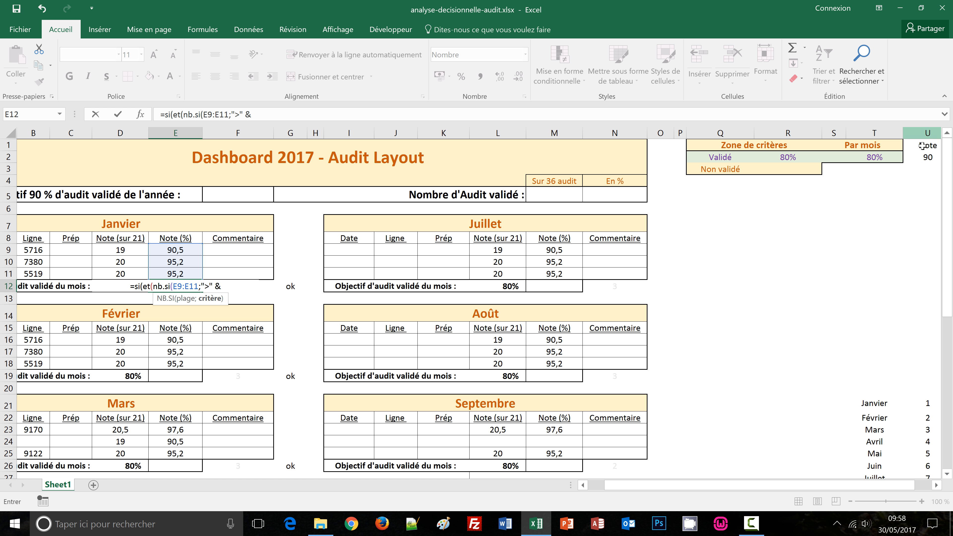
click(922, 157)
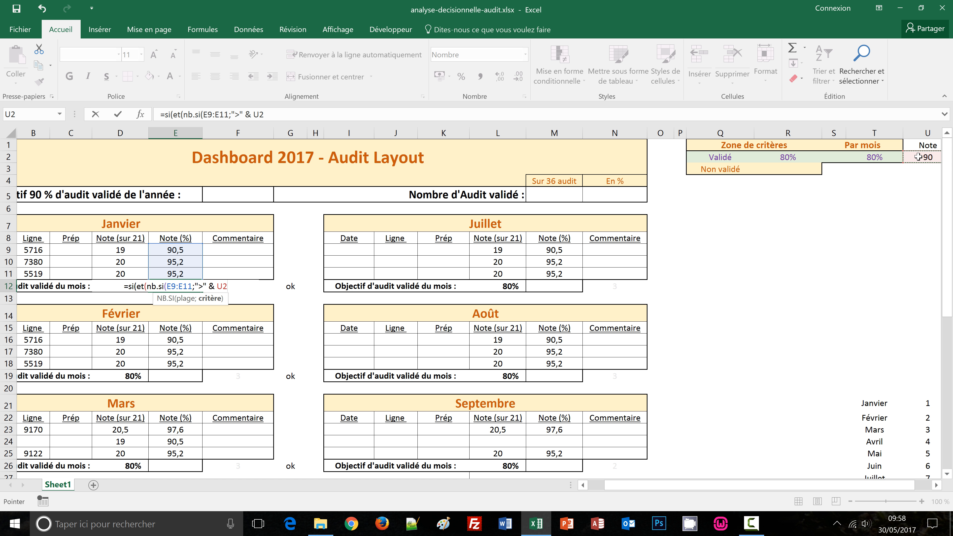
key(F4)
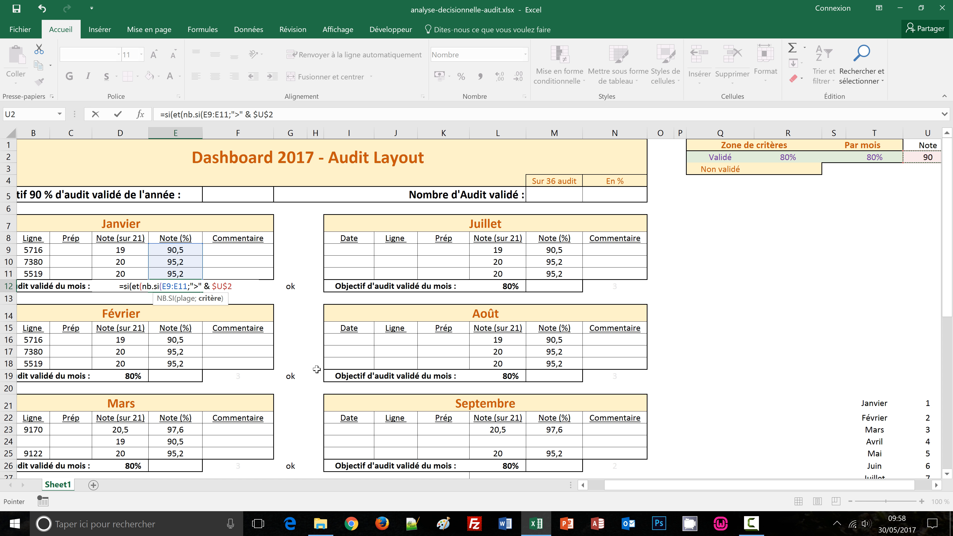
text())
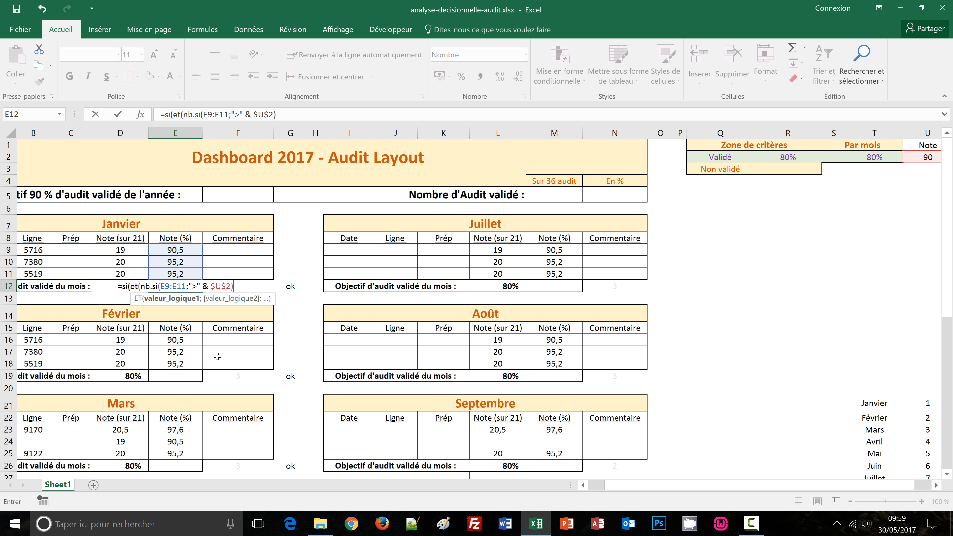
Step: Require the NB.SI count to exceed the monthly percentage times the number of notes: >$T$2*nbval(E9:E11)
text(>)
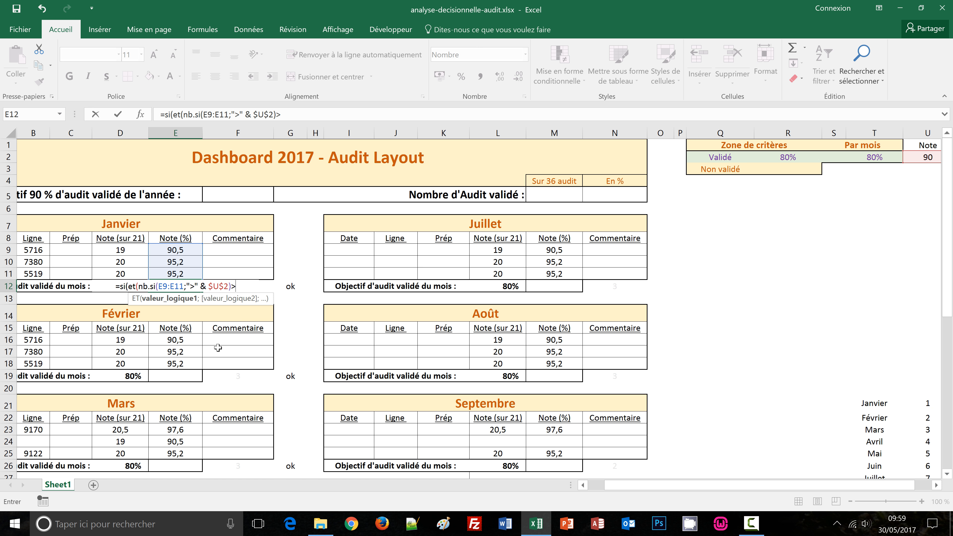
click(874, 157)
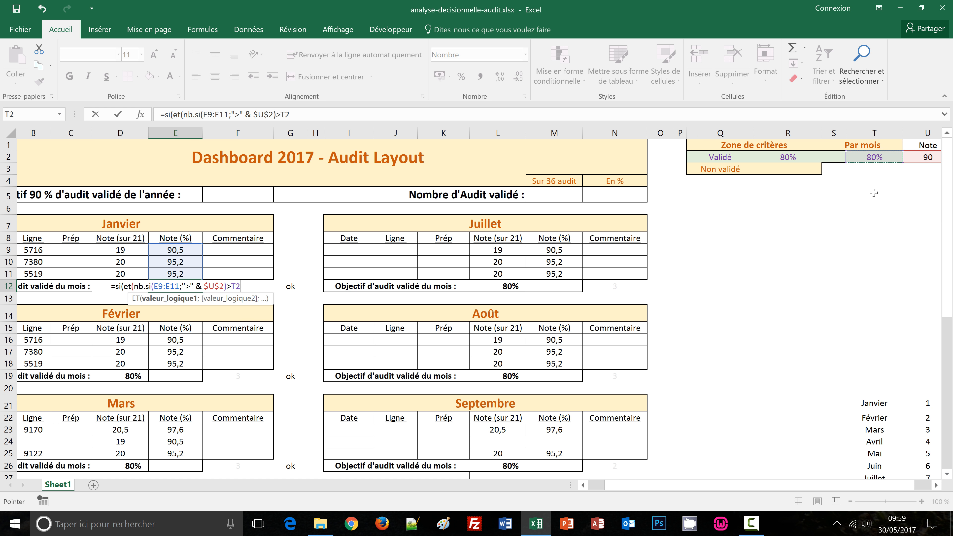
key(F4)
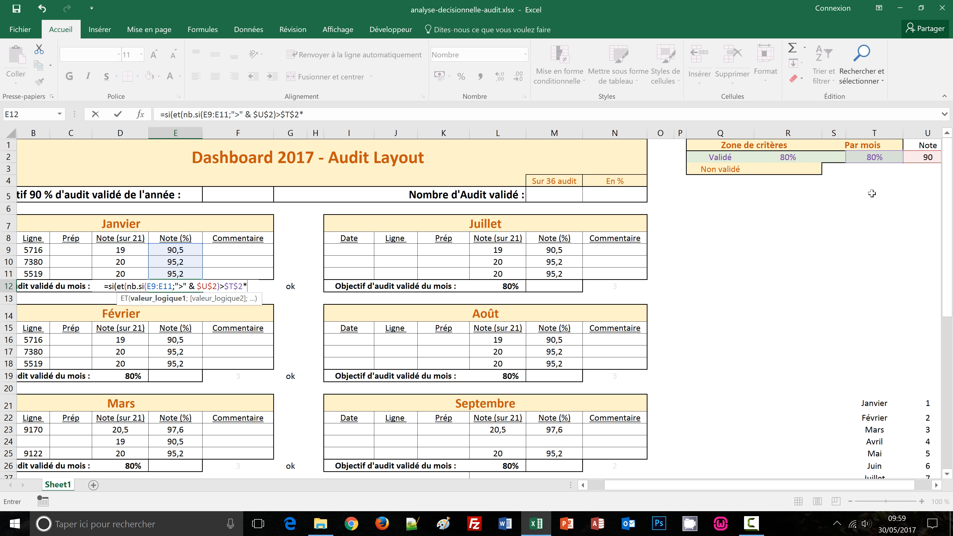
text(nbv)
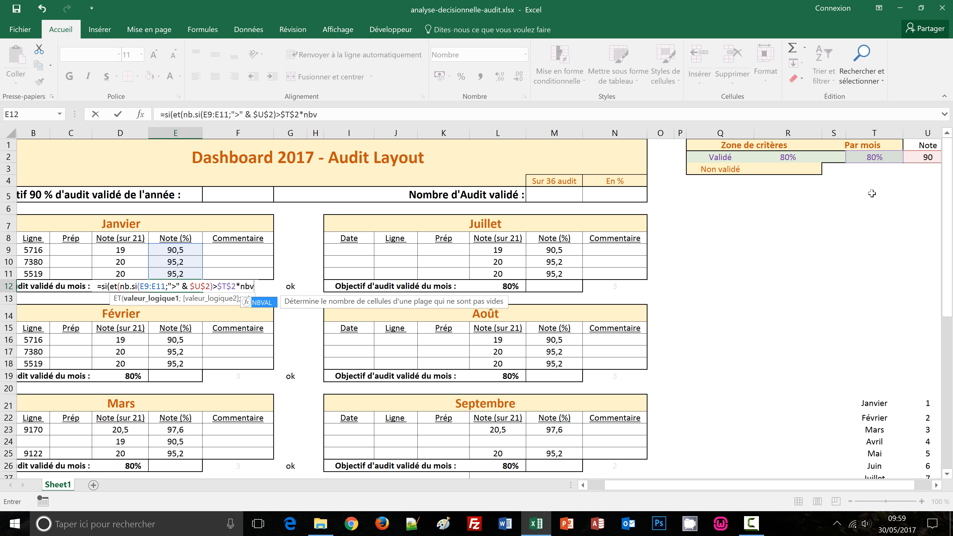
text(al)
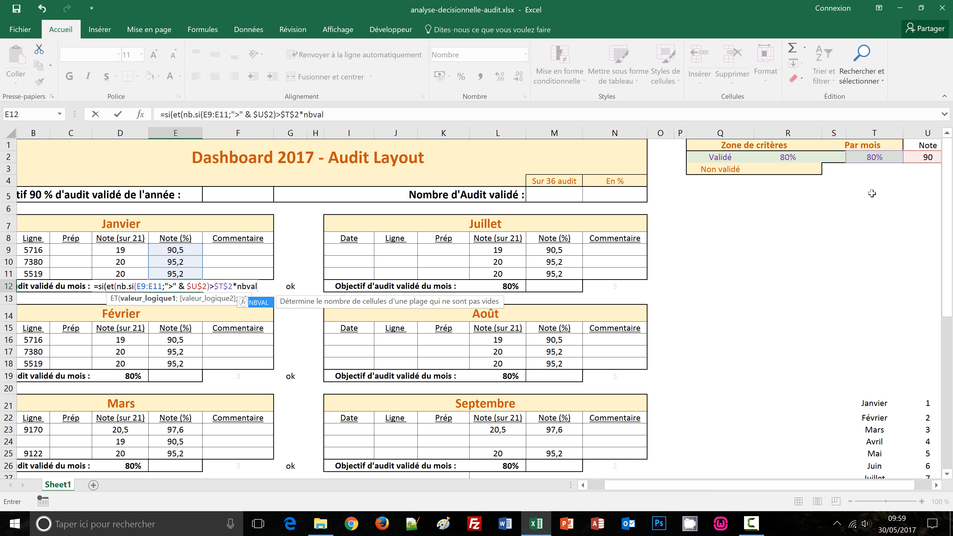
text(()
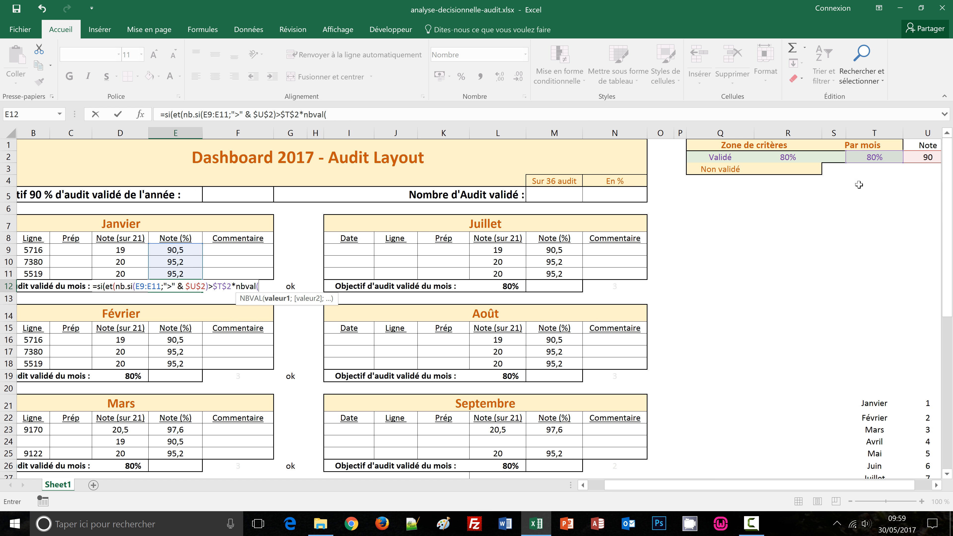
click(182, 251)
drag(183, 250, 180, 276)
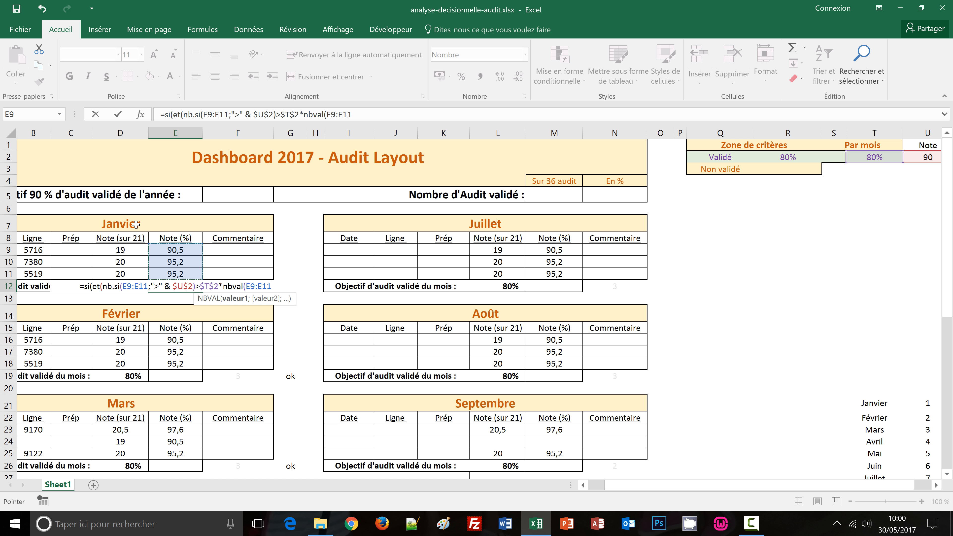
text())
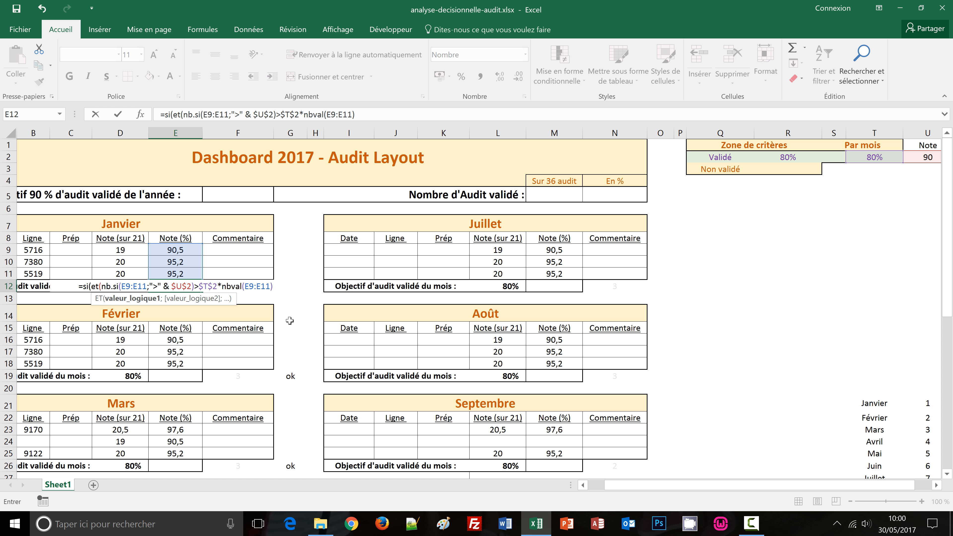
Step: Add the second ET condition G12="ok" for Janvier's past-month flag and close the ET function
text(;)
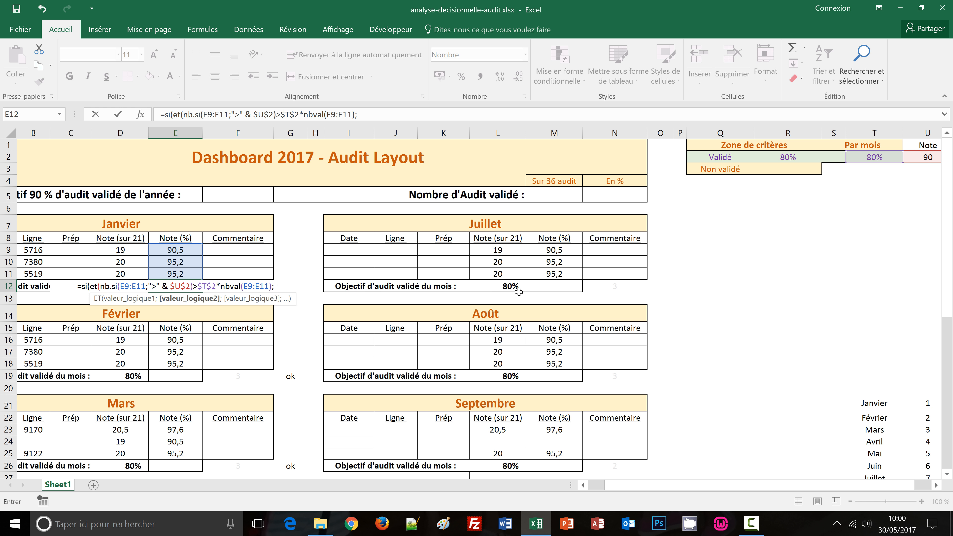
text(G12)
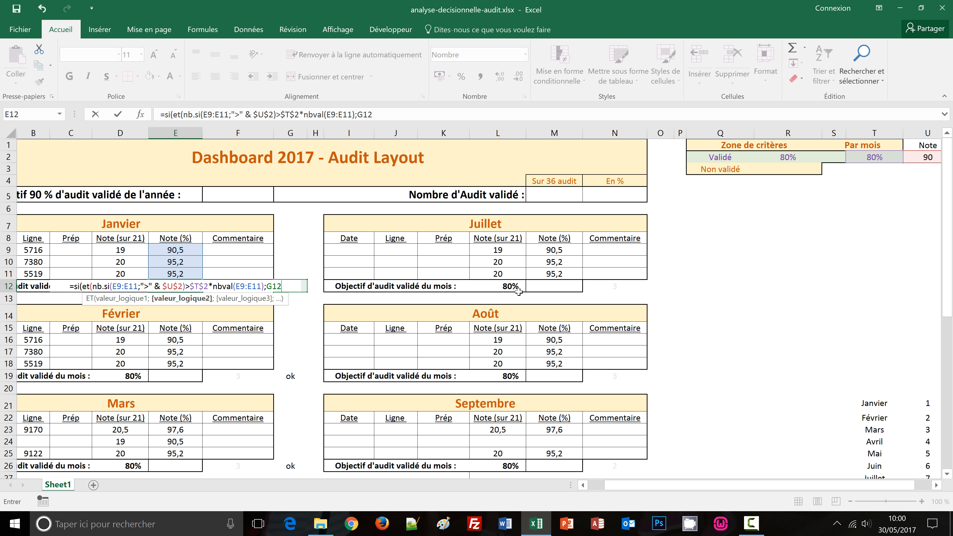
text(=)
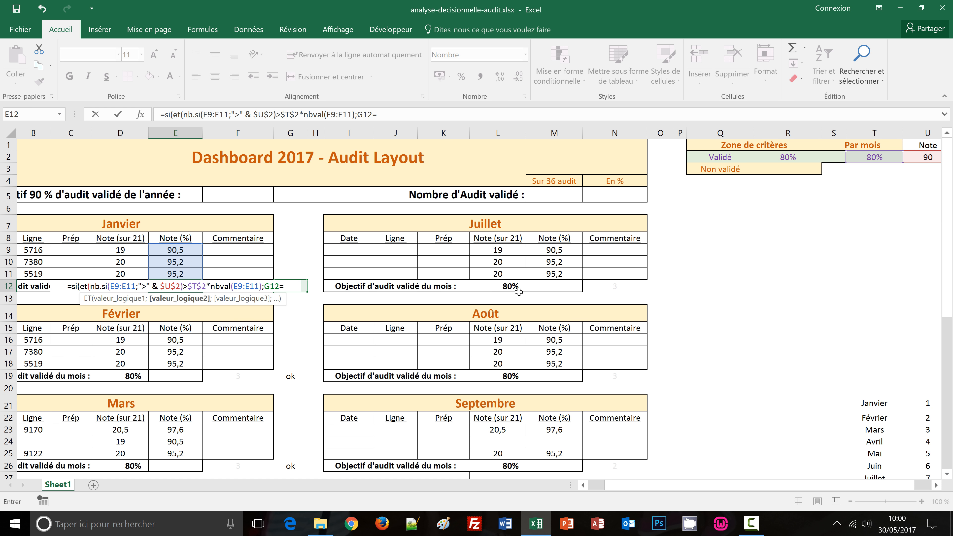
text("o)
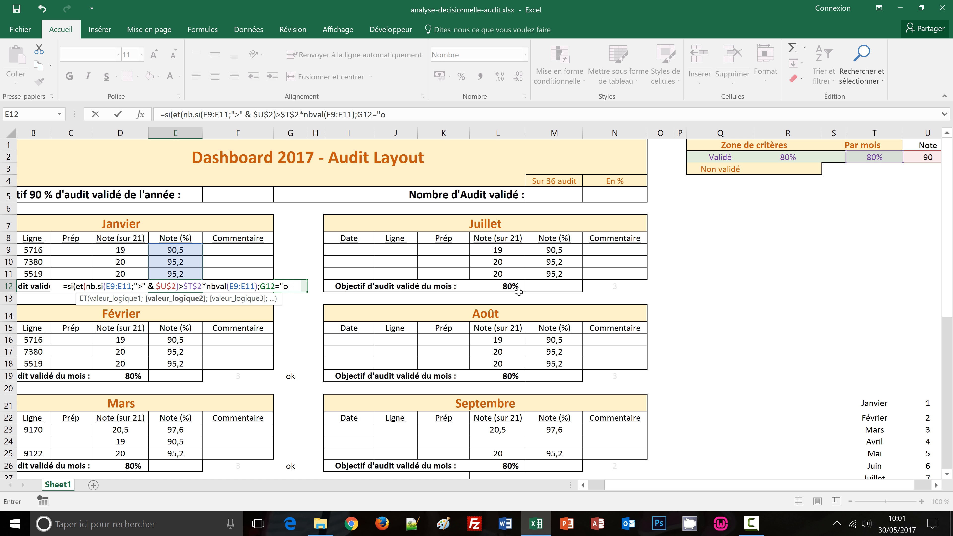
text(k")
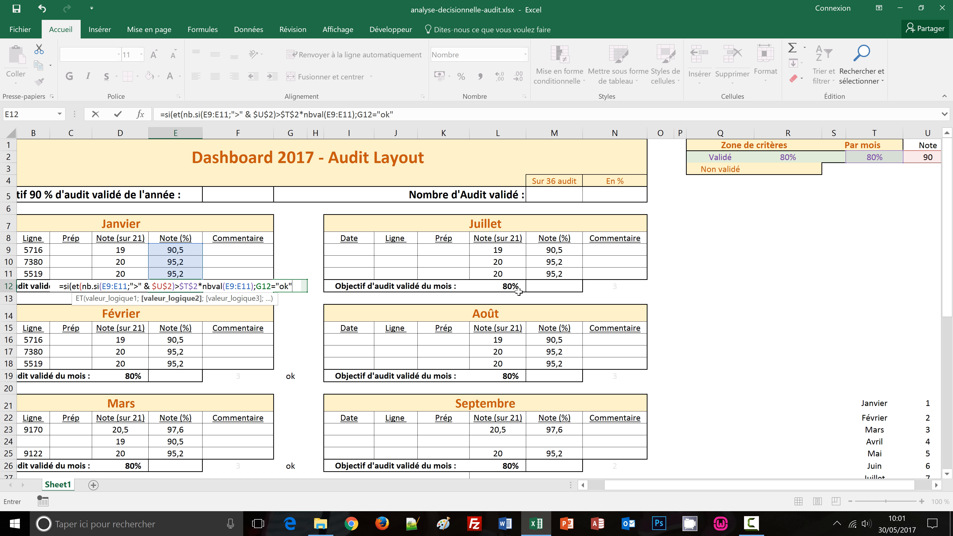
text())
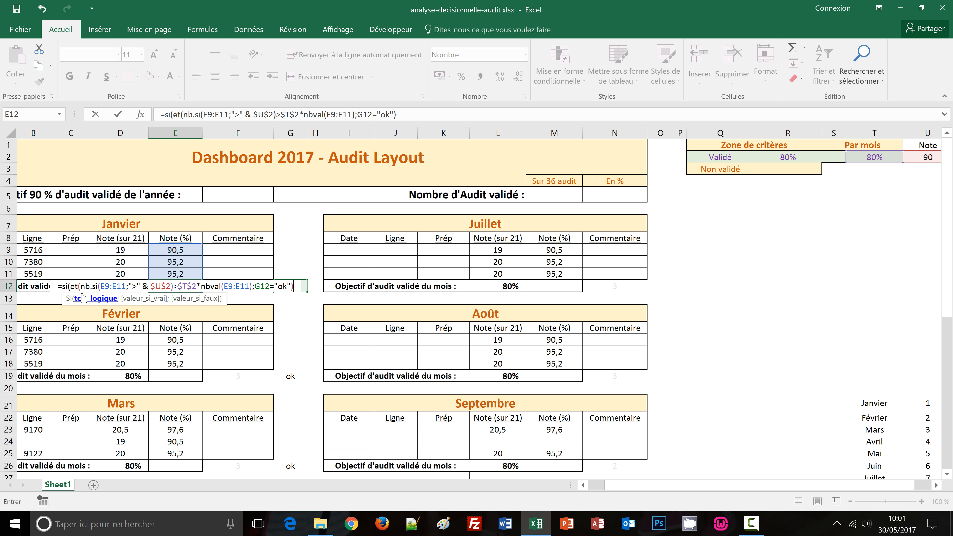
Step: Finish E12's SI formula so it returns "Validé" when both conditions are true and "Non validé" otherwise
text(;)
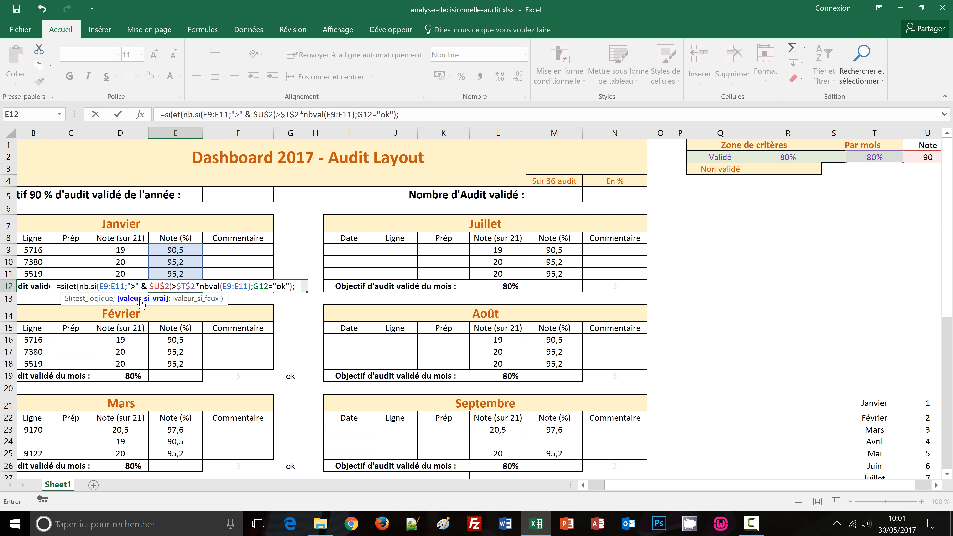
text(")
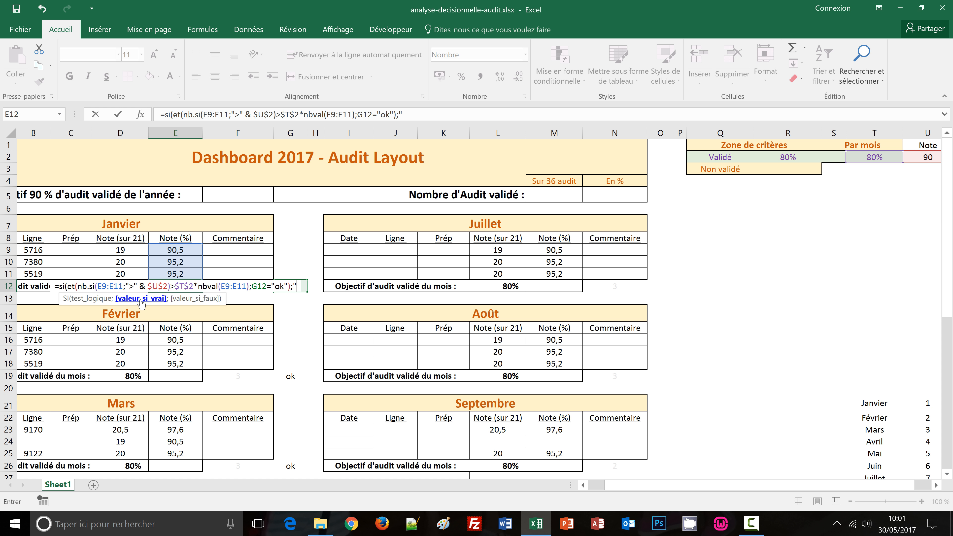
text(Val)
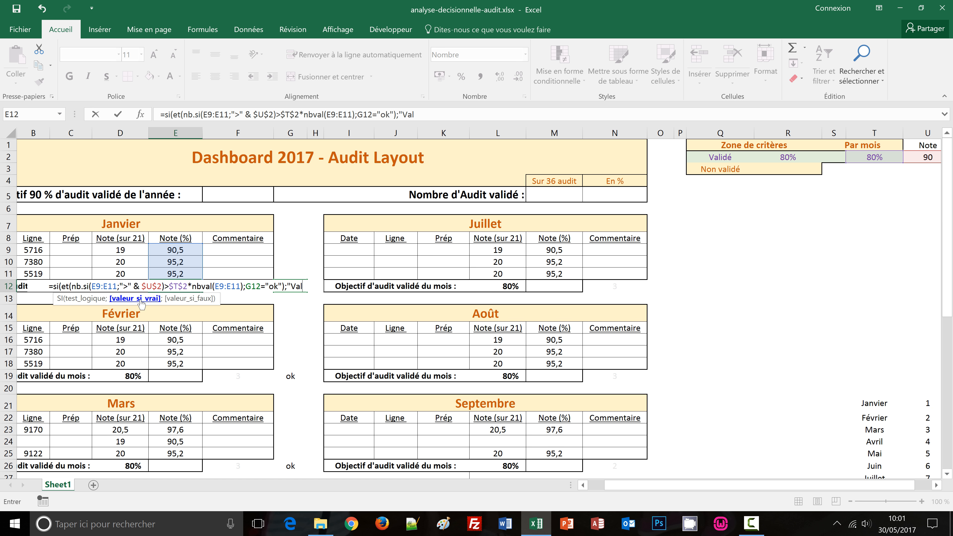
text(idé)
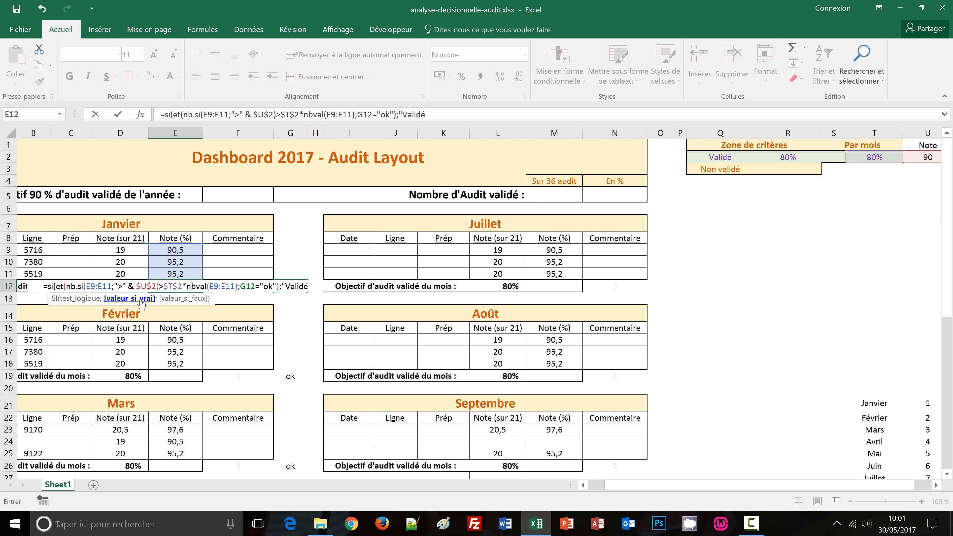
text(";)
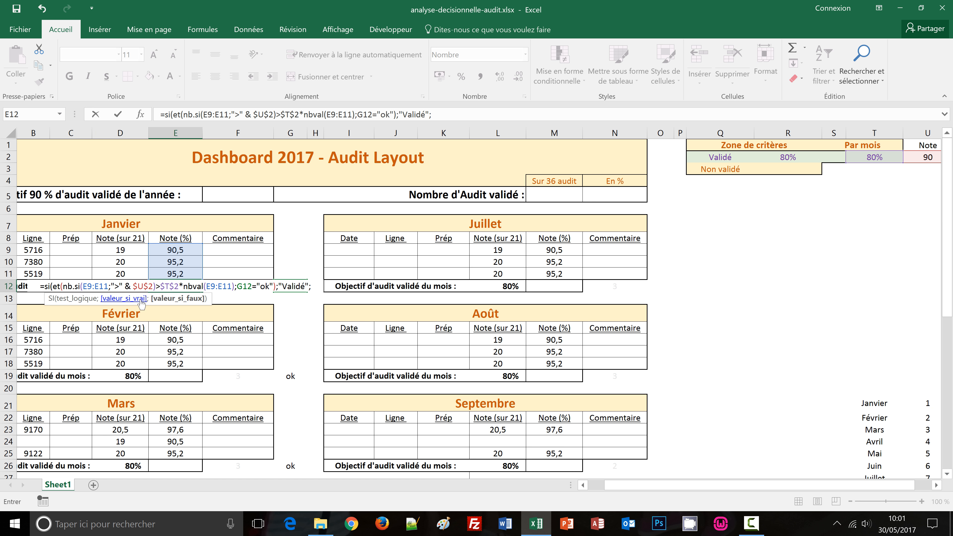
text(")
text(Non)
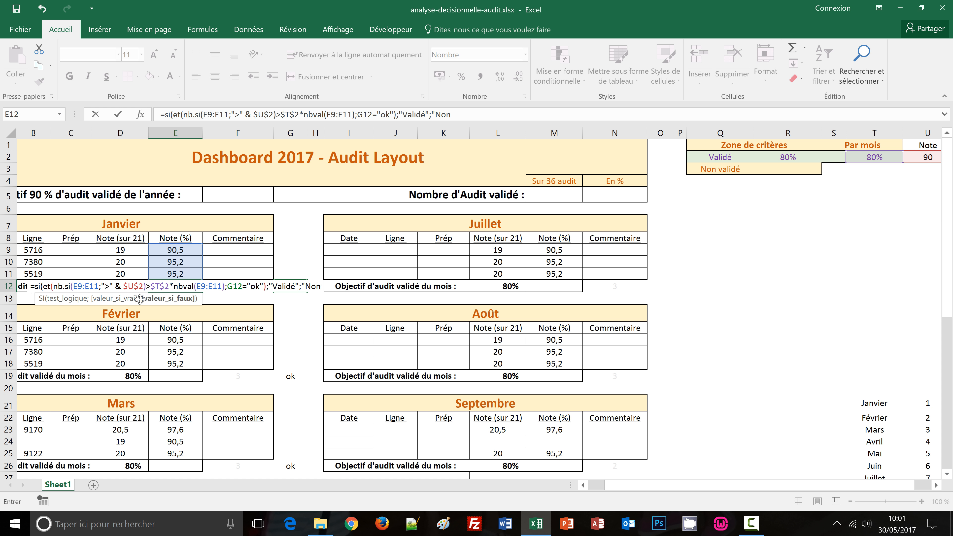
text( validé)
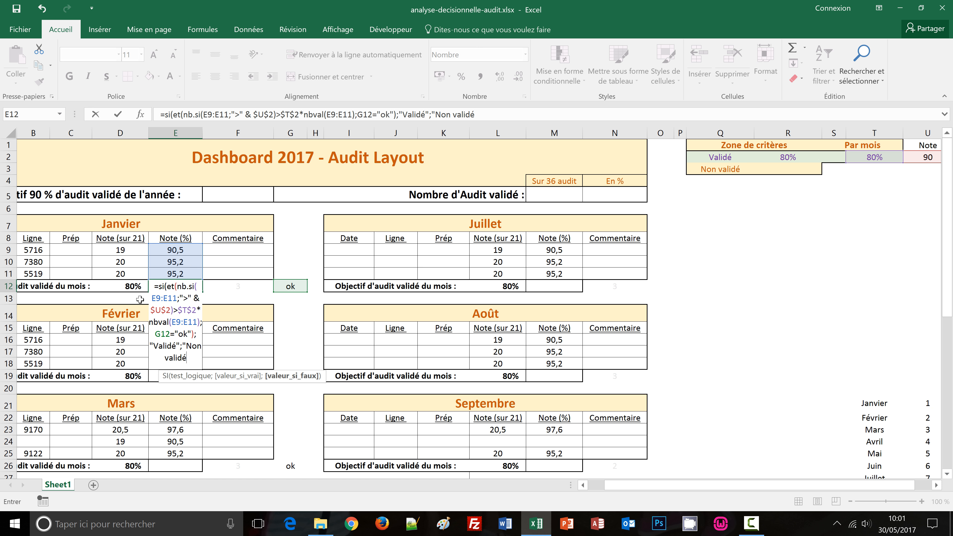
text("))
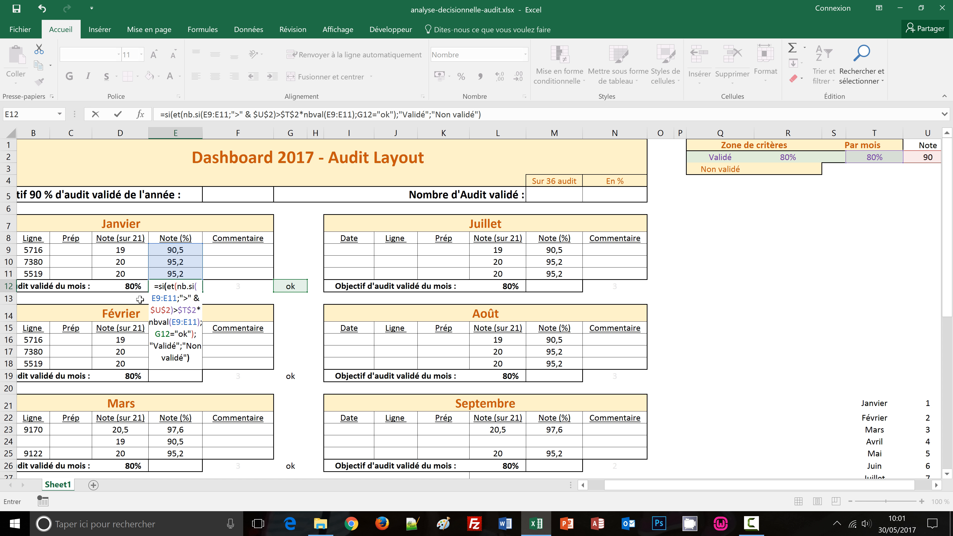
key(ctrl+Return)
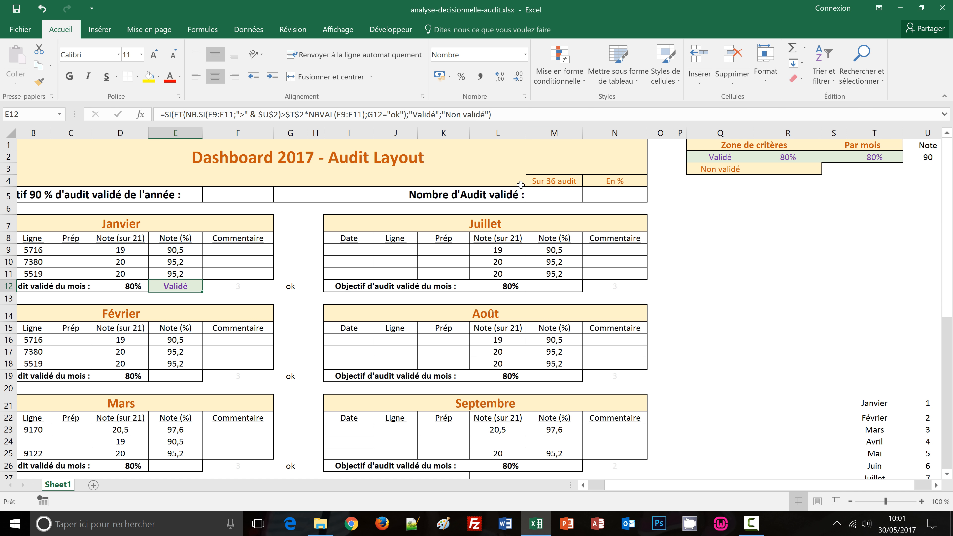
Step: Review the conditional formatting rules applied to E12 in the rules manager
click(583, 85)
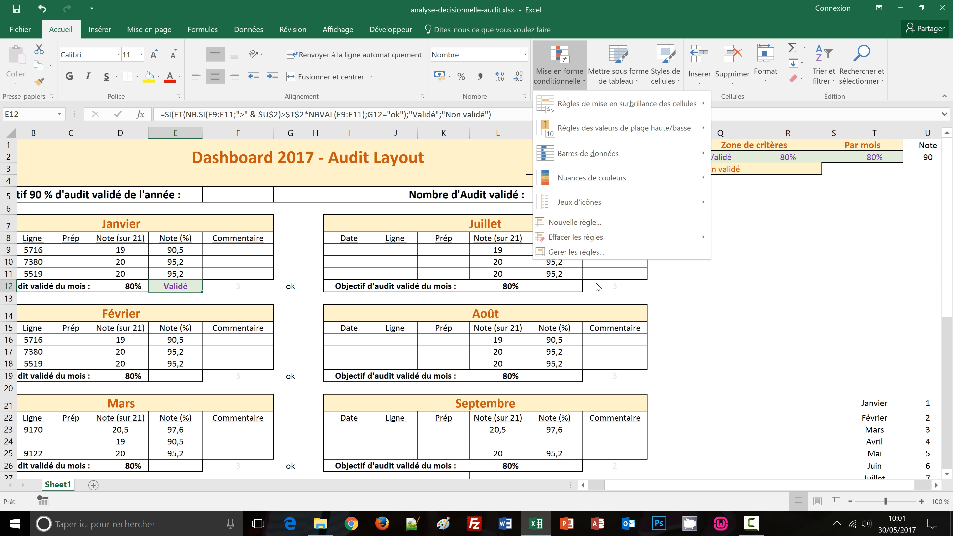
click(590, 256)
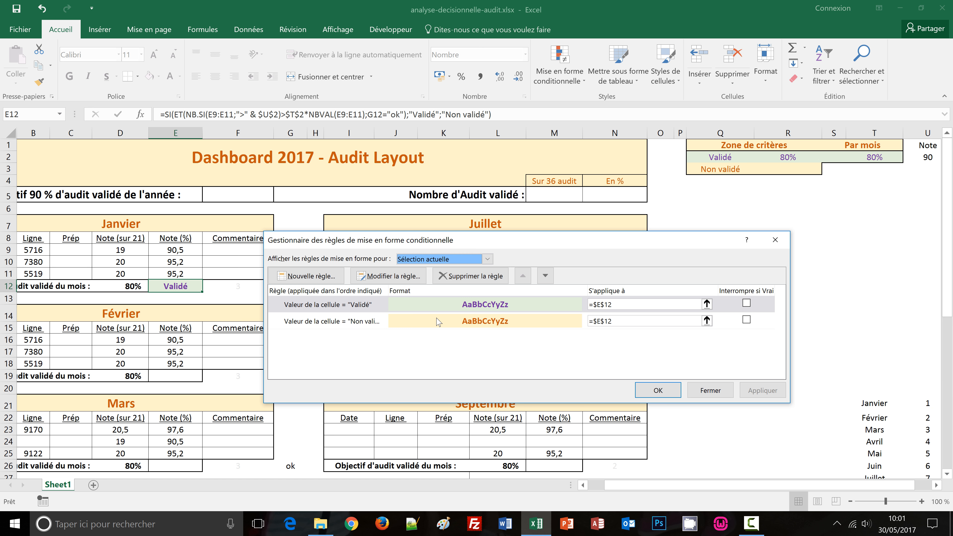
click(710, 391)
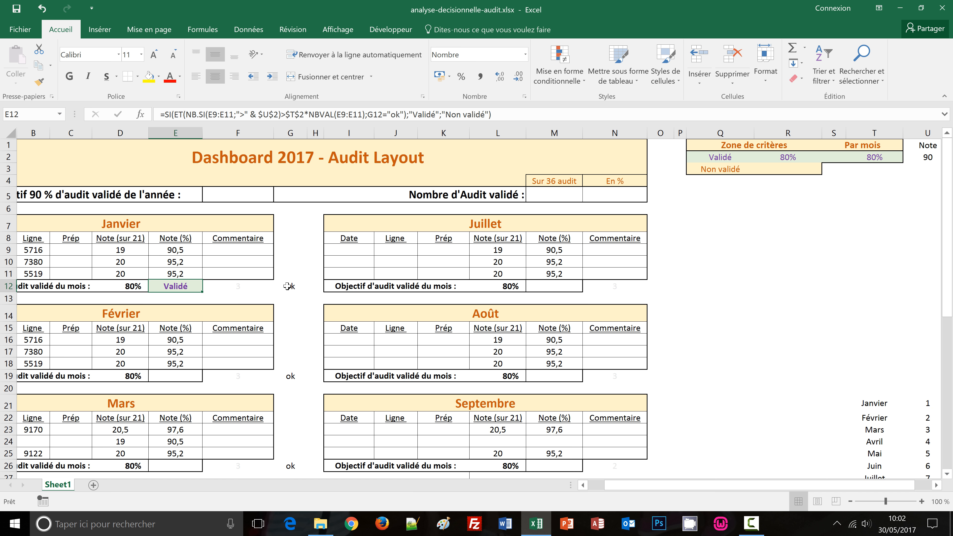
Step: In E12's formula, replace the G12="ok" condition with a RECHERCHEV on Janvier's month title in A7
double_click(183, 287)
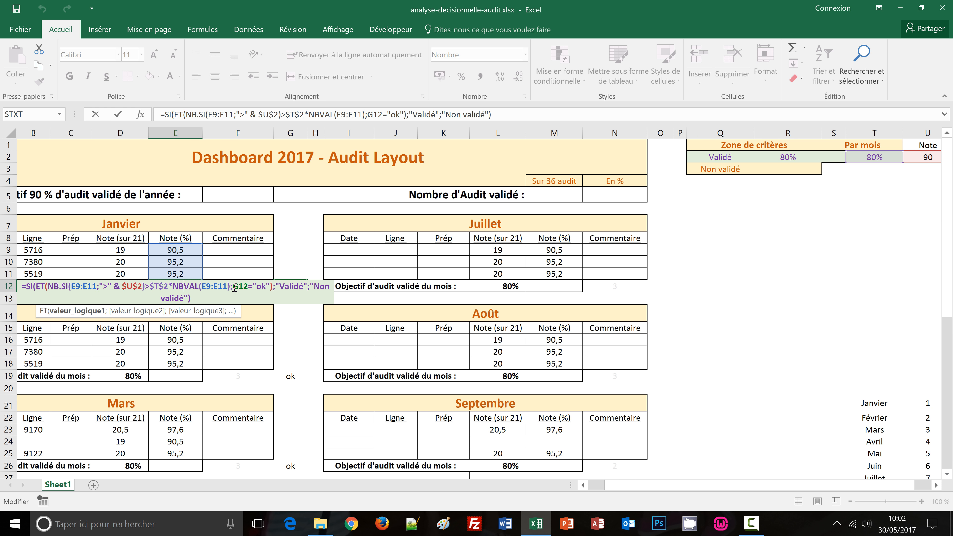
drag(233, 288, 270, 287)
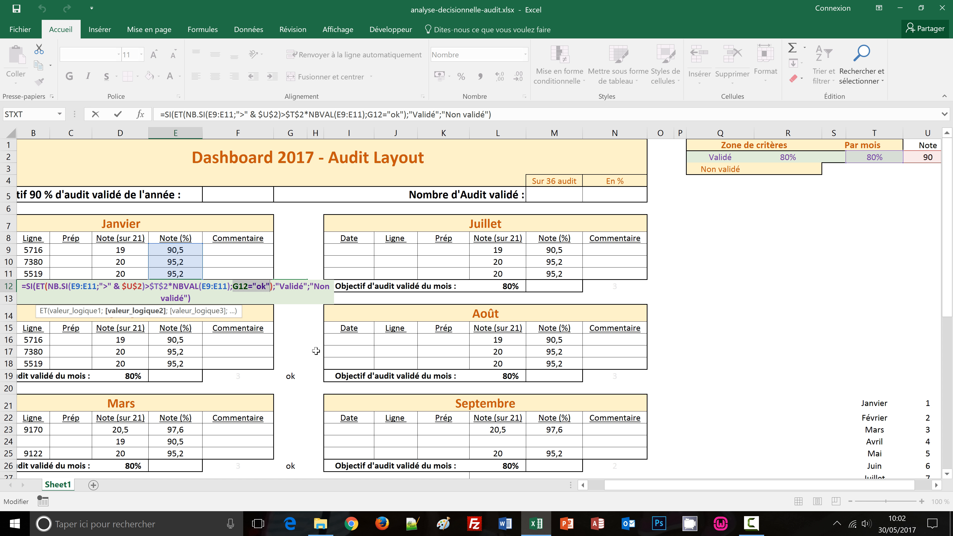
text(rech)
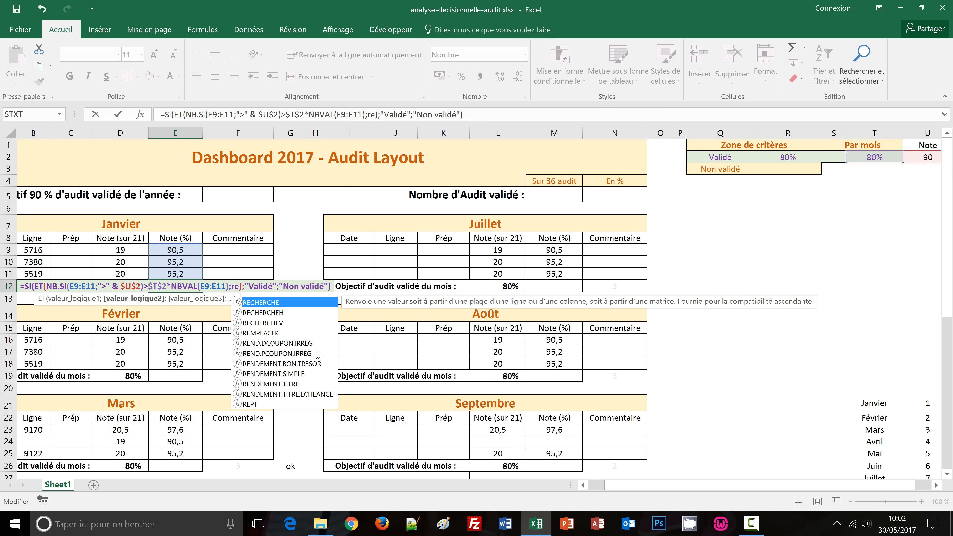
text(erchev)
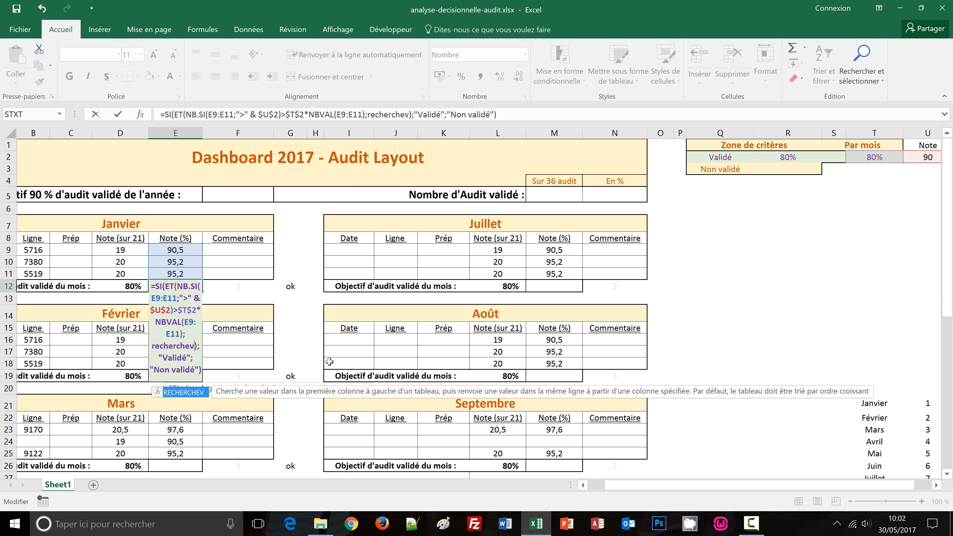
text(()
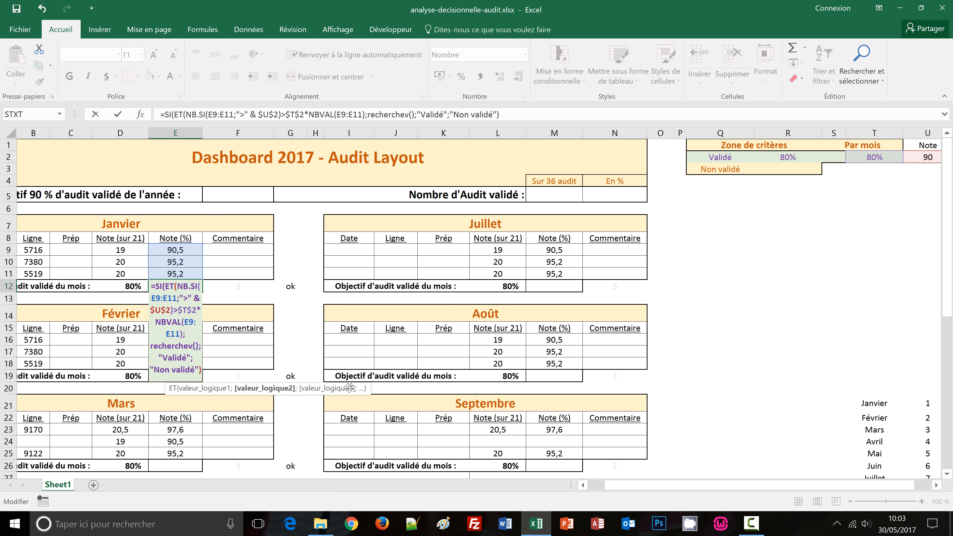
click(130, 223)
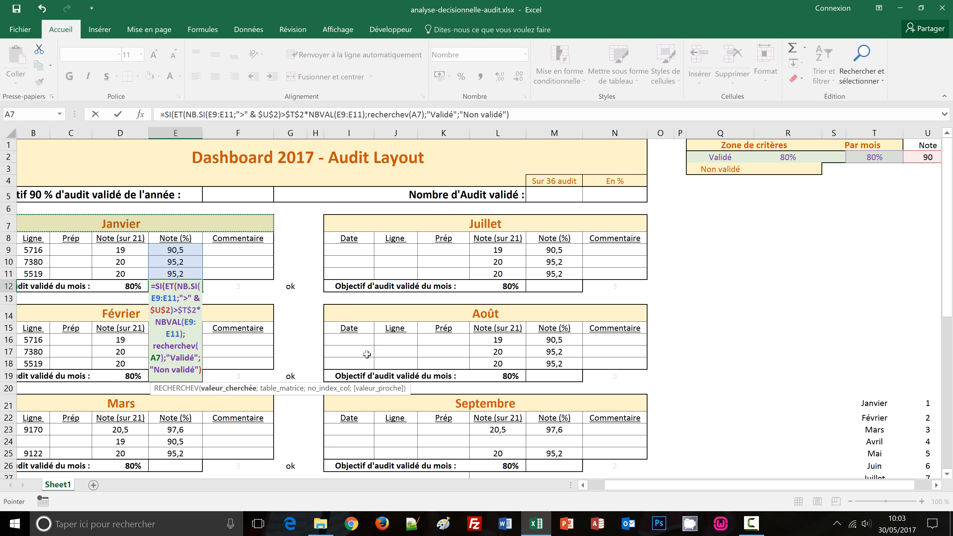
Step: Set the RECHERCHEV table to the month-number list as the absolute range $T$21:$U$32
text(;)
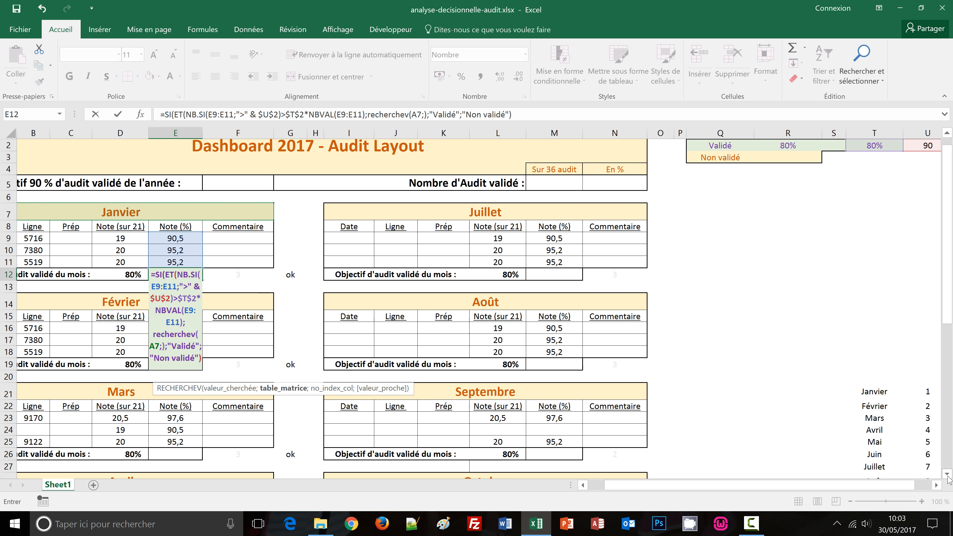
scroll(947, 477, down, 1)
scroll(948, 476, down, 1)
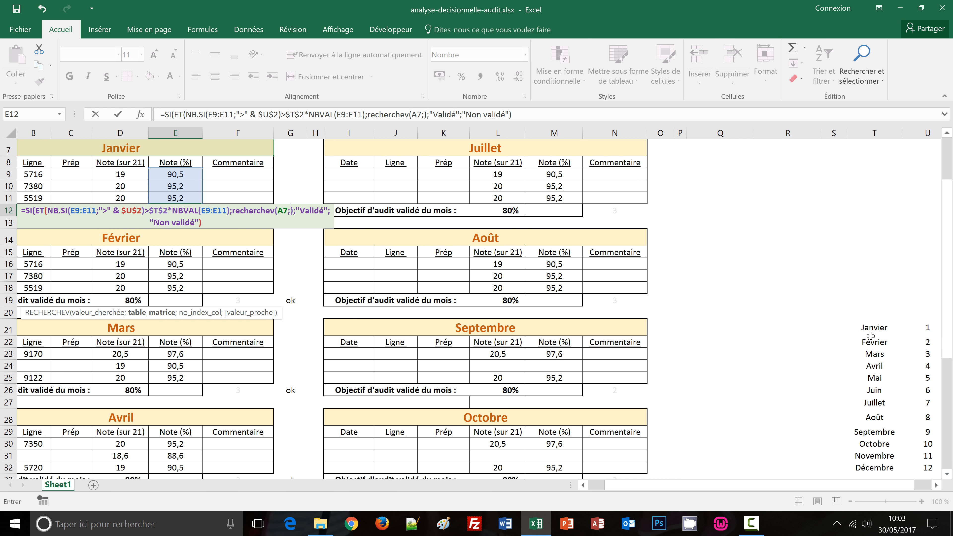
click(866, 328)
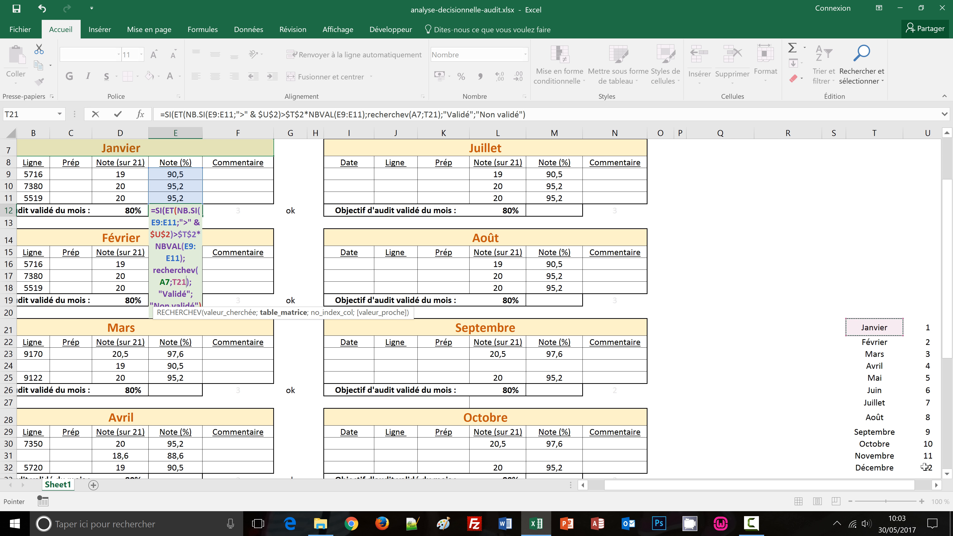
drag(927, 469, 928, 468)
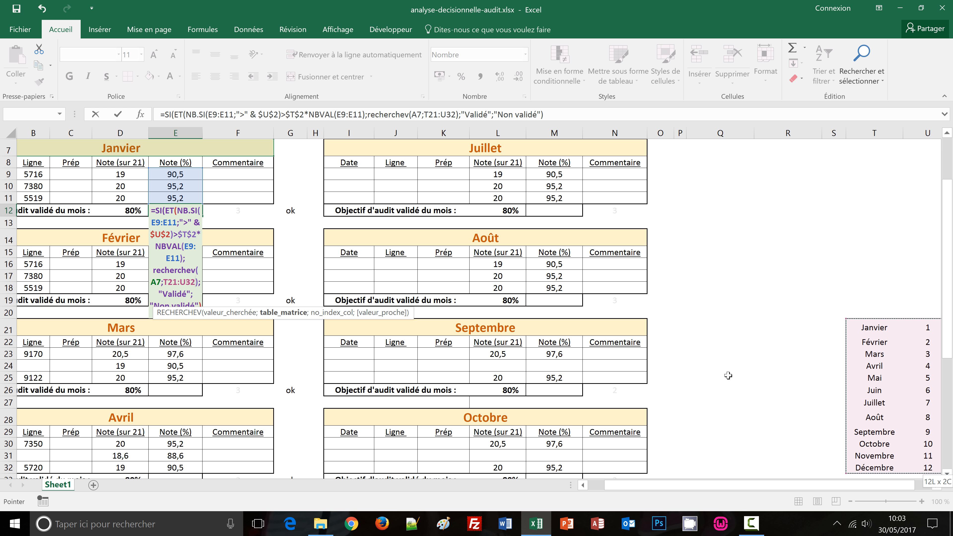
key(F4)
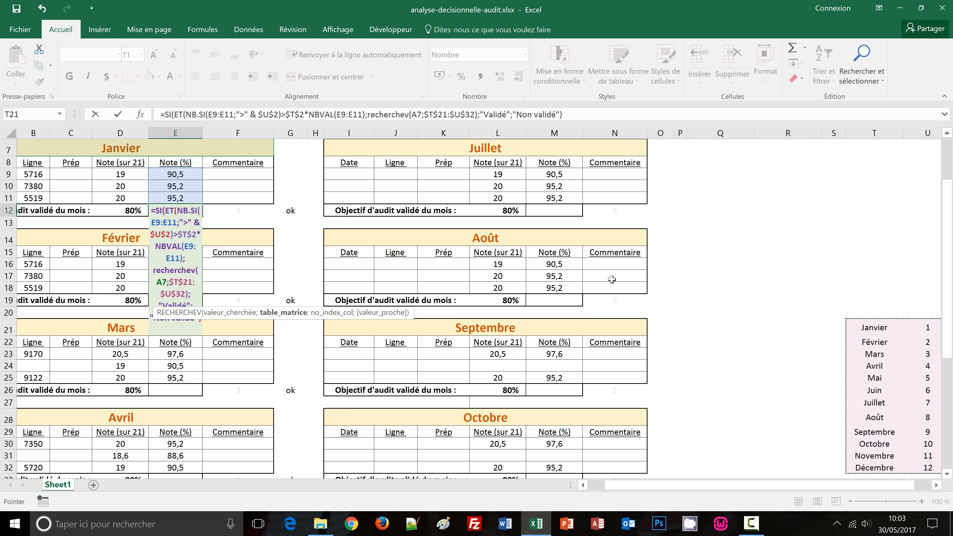
Step: Return column 2 of the lookup table with exact match (faux) and close the RECHERCHEV function
click(475, 115)
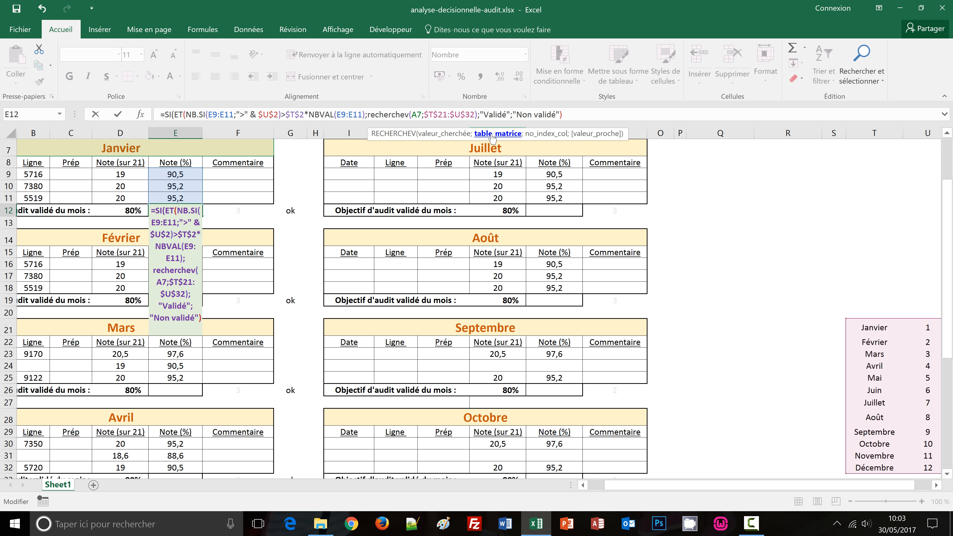
text(;)
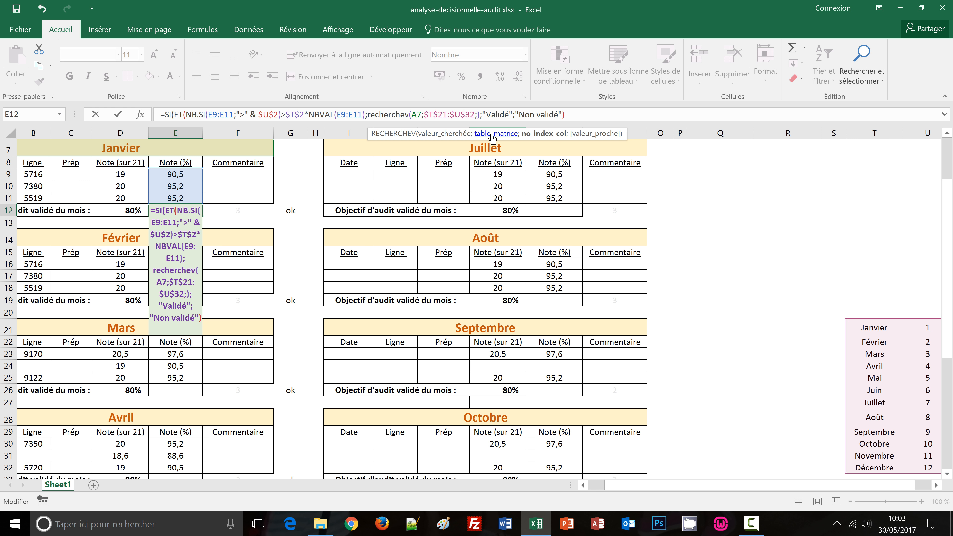
text(2)
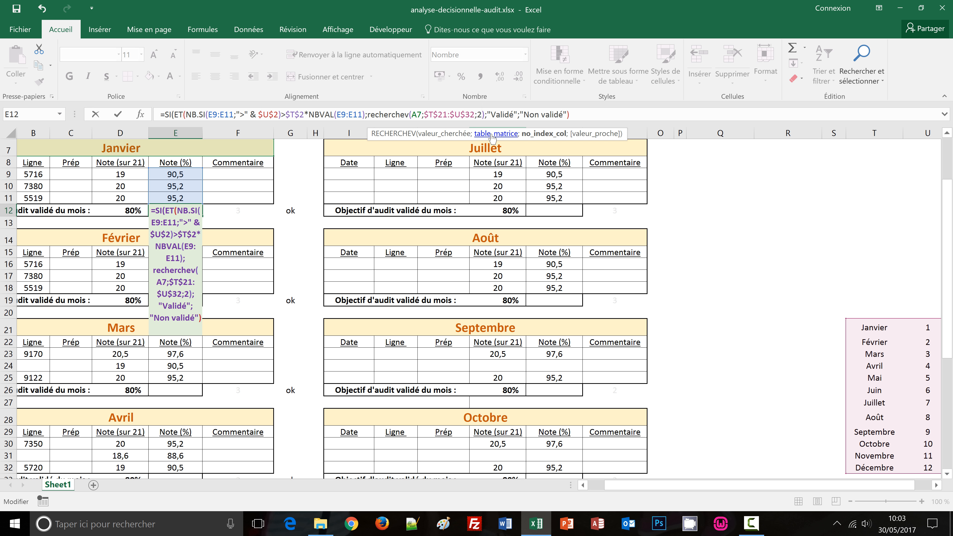
text(;)
text(faux)
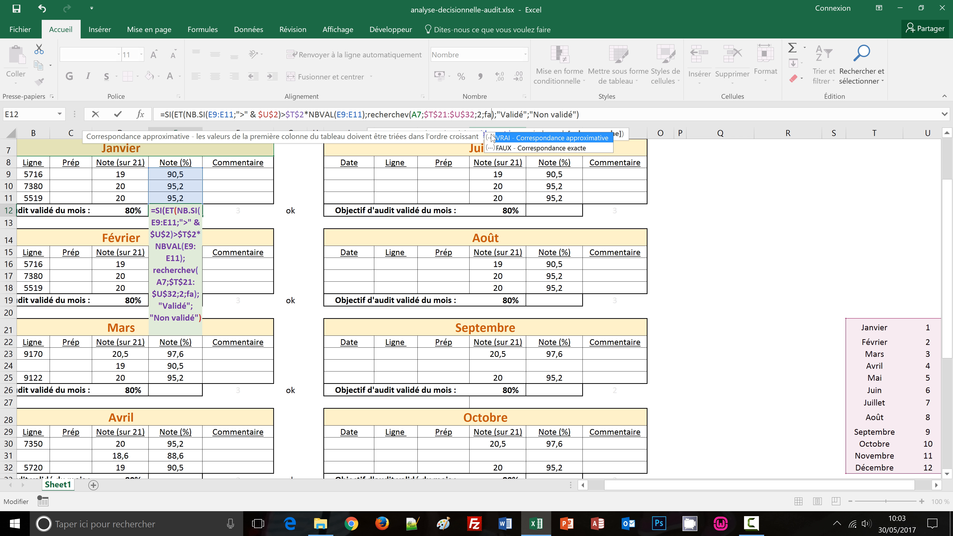
text())
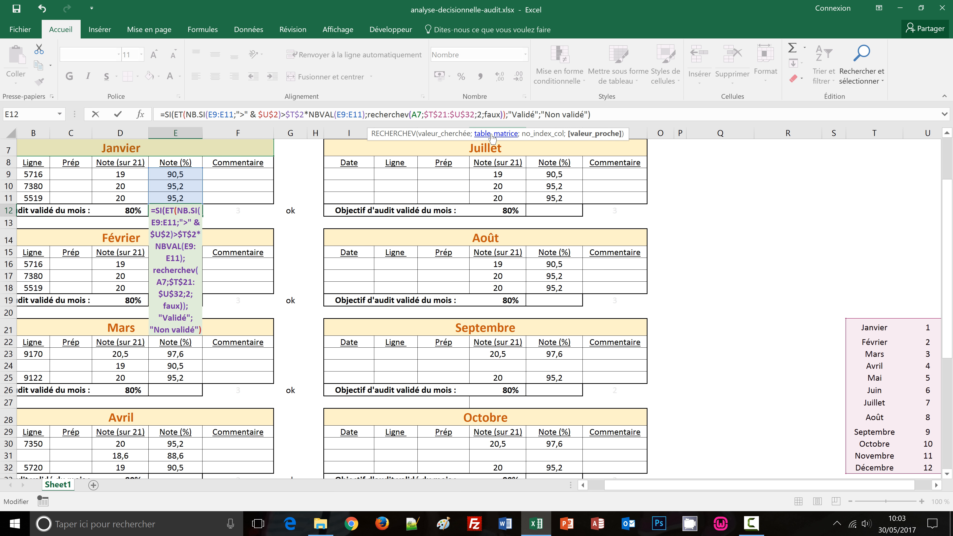
Step: Complete the second ET condition by comparing the lookup with the current month, <mois(aujourdhui()), and validate E12's formula
key(Right)
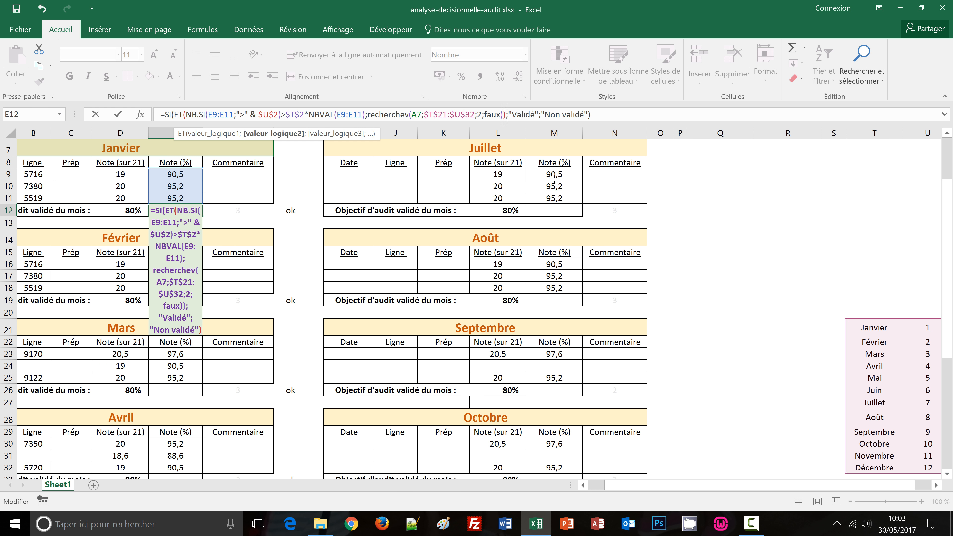
text(<)
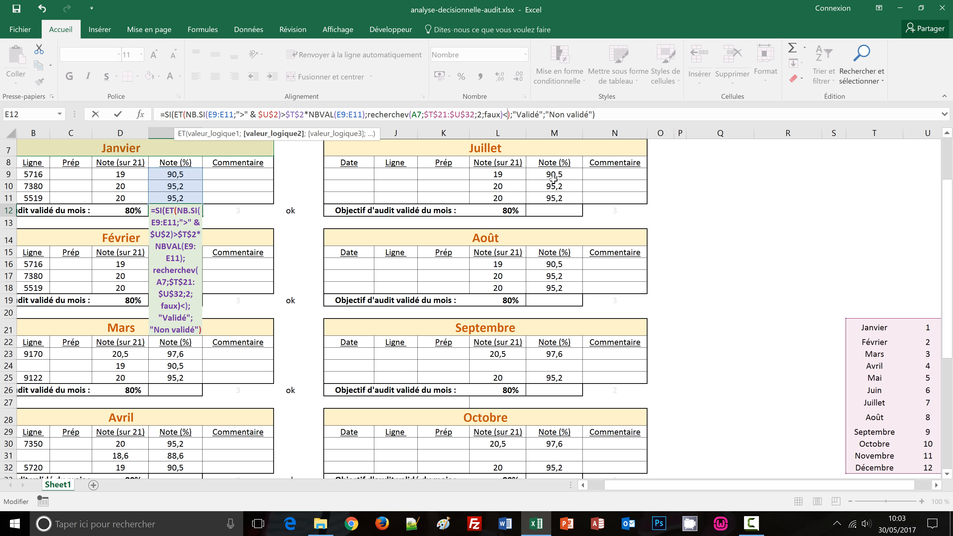
text(mois)
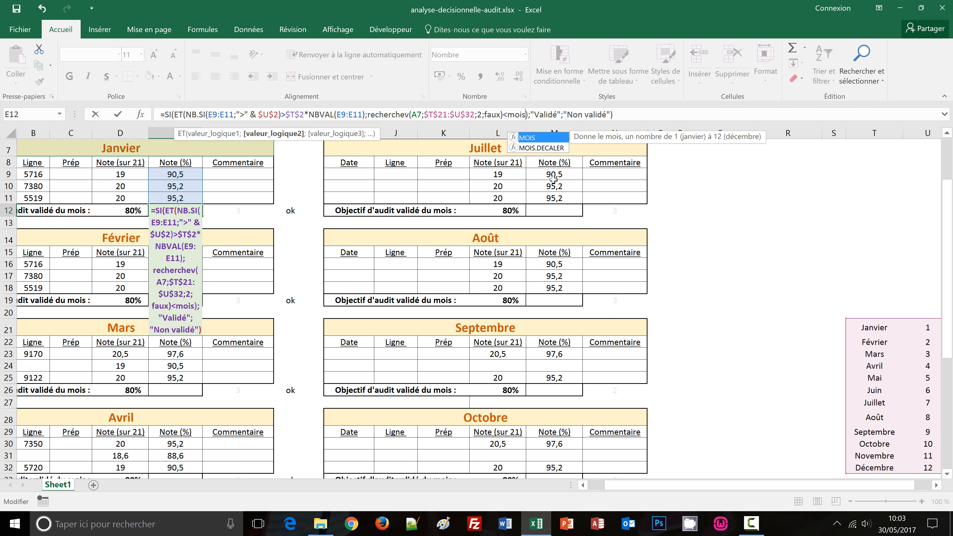
text((au)
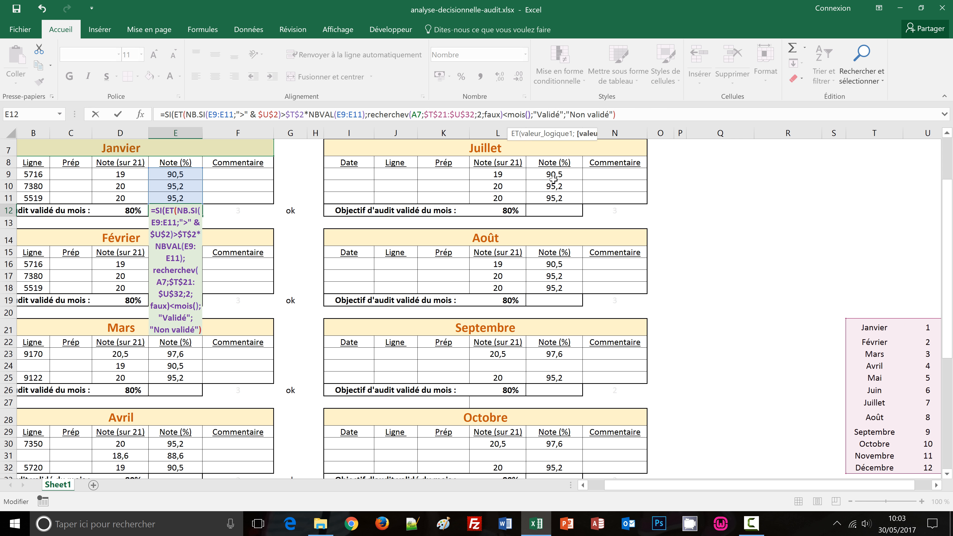
text(jourdh)
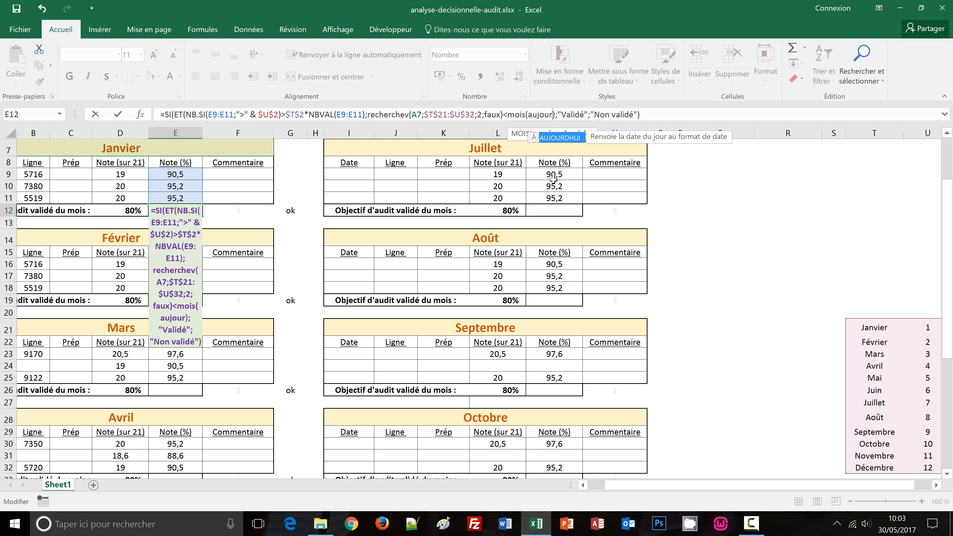
text(ui()))
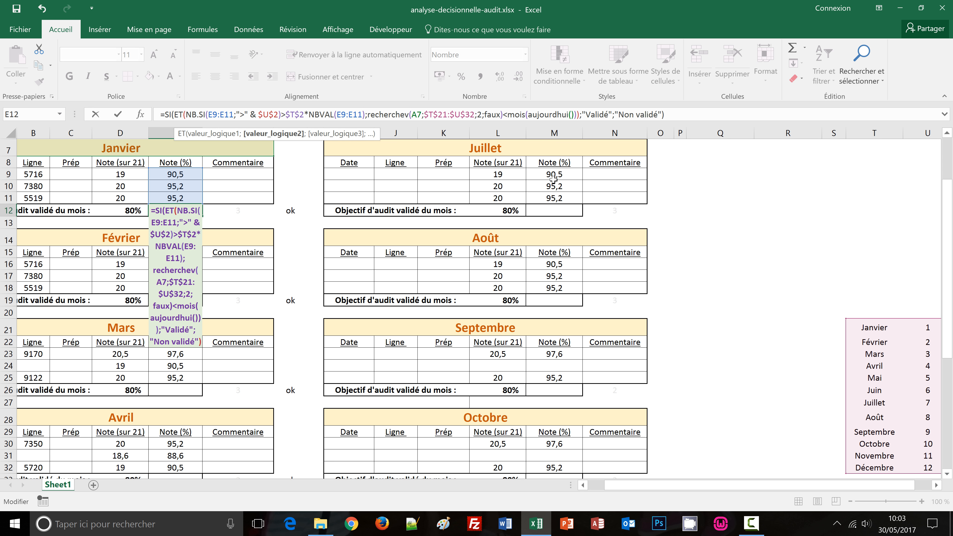
key(ctrl+Return)
scroll(530, 305, up, 2)
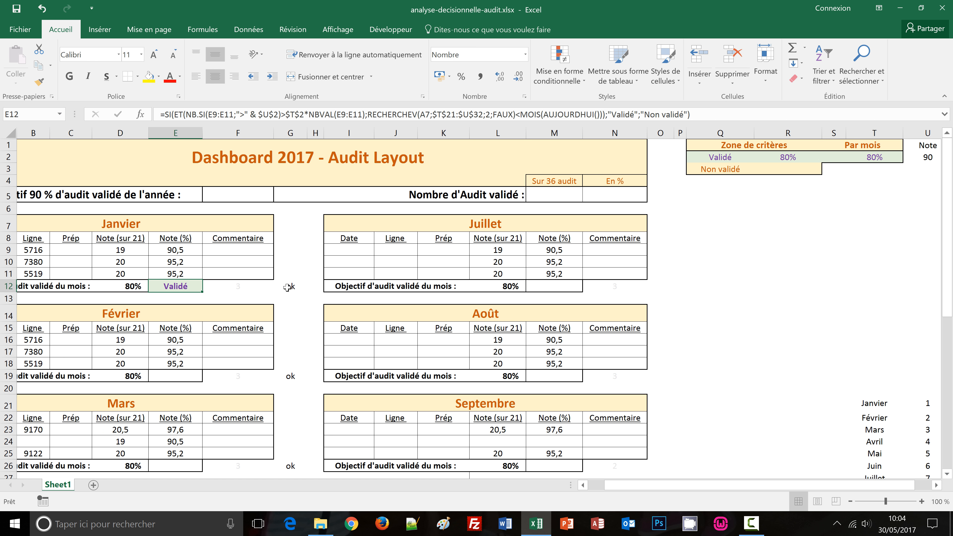
Step: Clear Janvier's helper test in G12 to check E12's independence from it, and undo the deletion
click(288, 287)
key(Delete)
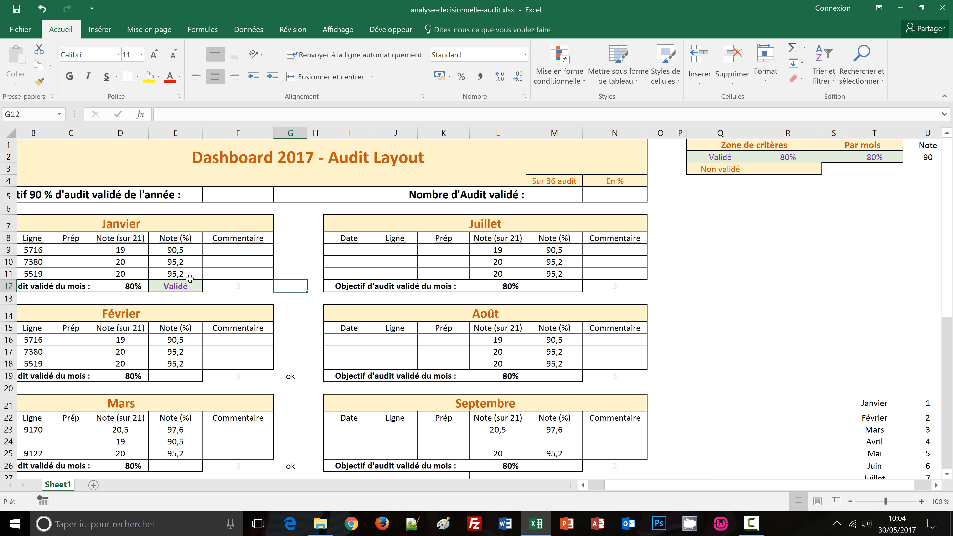
key(ctrl+z)
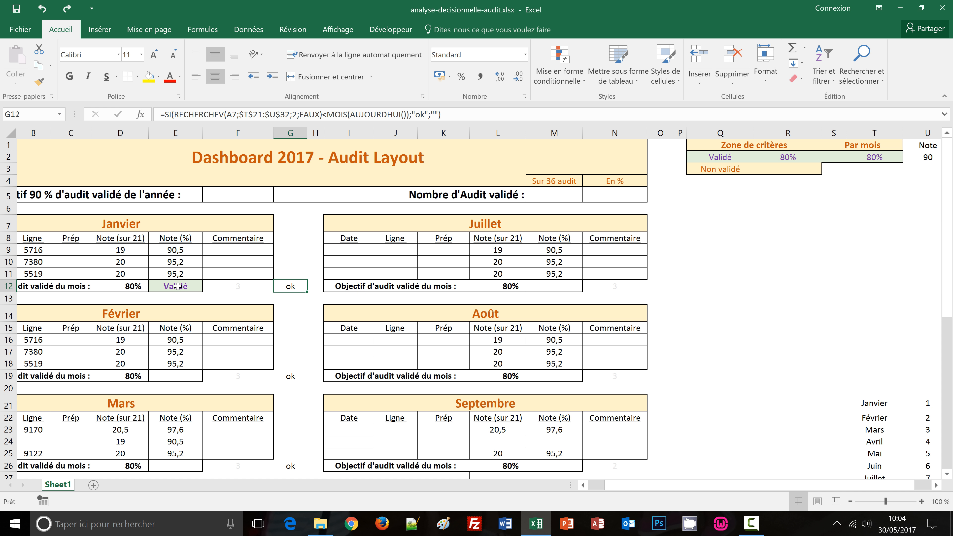
Step: Review Janvier's finished formula in E12 and copy it to the objective cells of Février (E19) and Mars (E26)
double_click(178, 287)
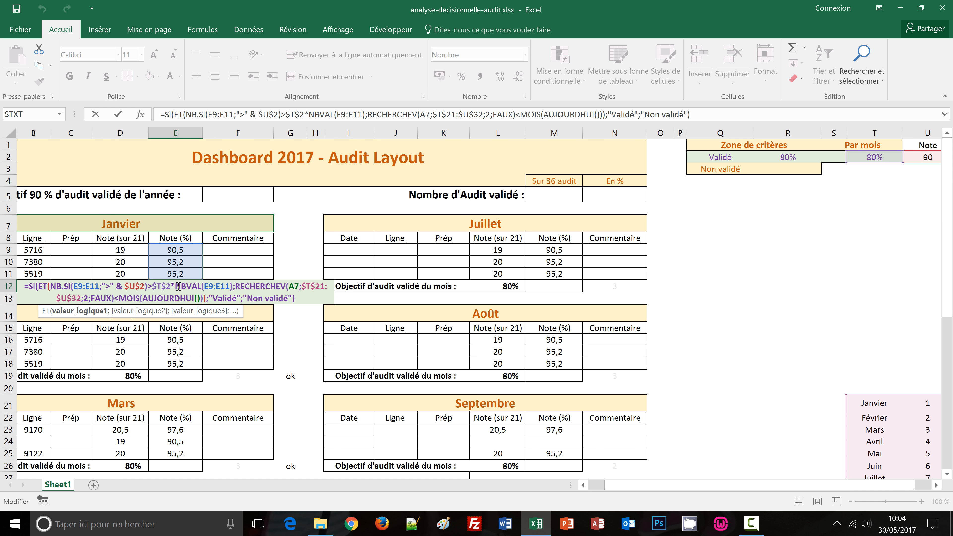
key(ctrl+Return)
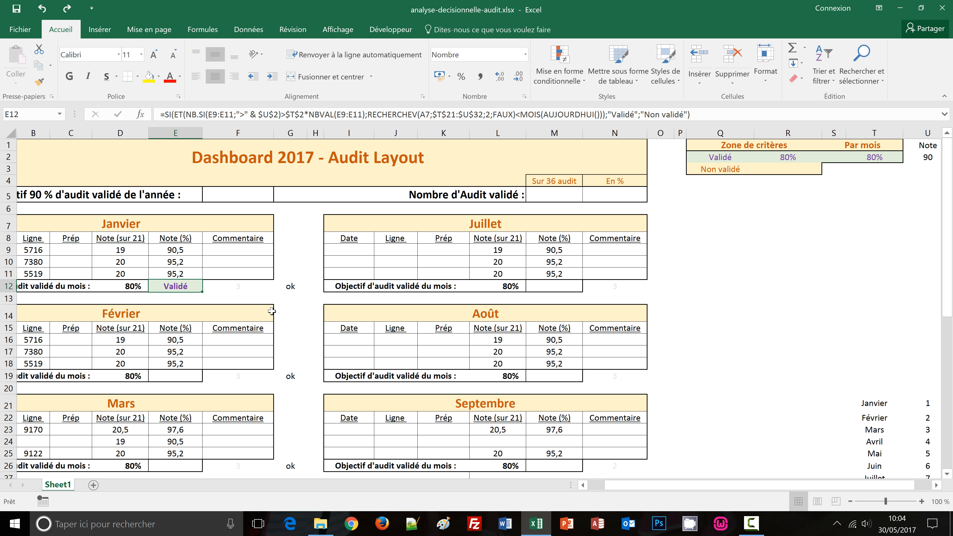
key(ctrl+c)
click(185, 379)
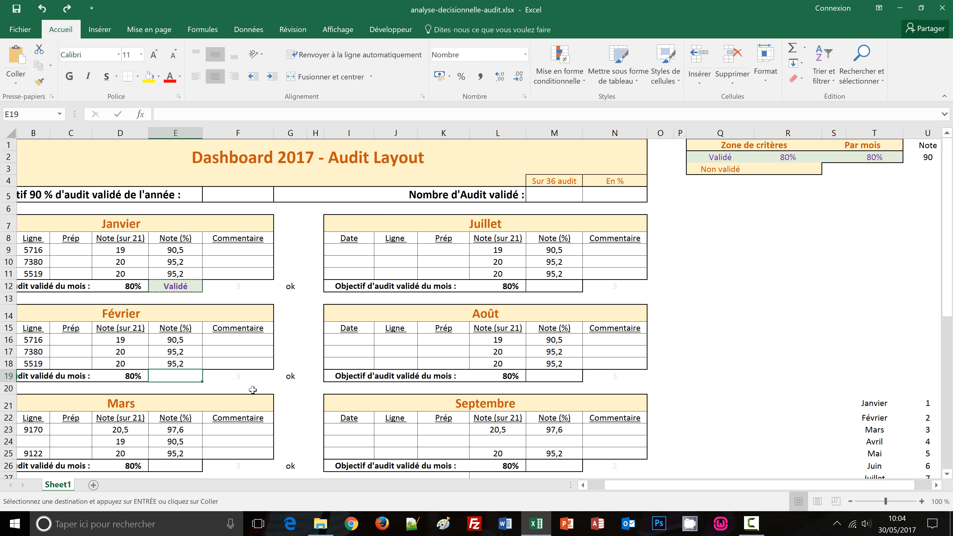
key(ctrl+v)
scroll(304, 404, down, 2)
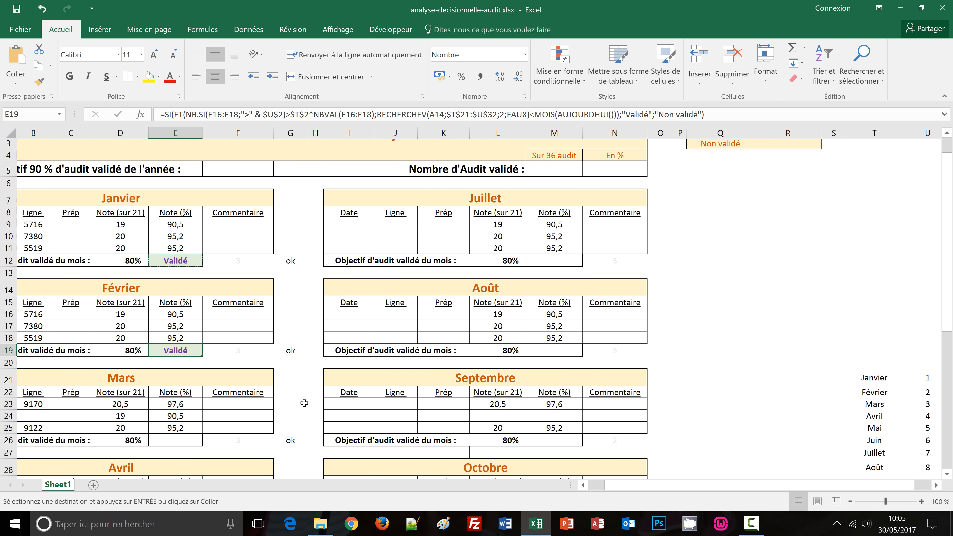
click(197, 394)
key(ctrl+v)
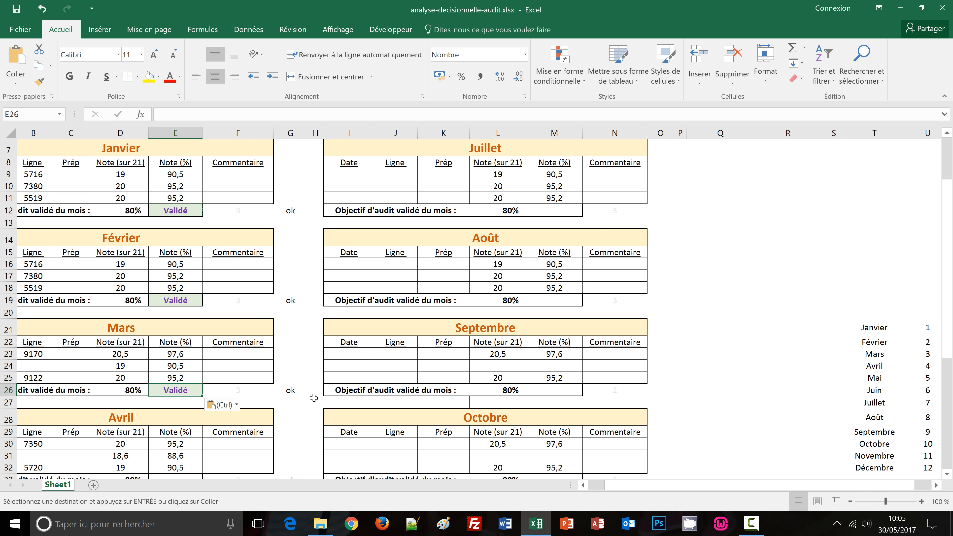
Step: Paste the copied objective formula into Avril's E33, Mai's E40 and Juin's E47
scroll(314, 398, down, 2)
click(173, 400)
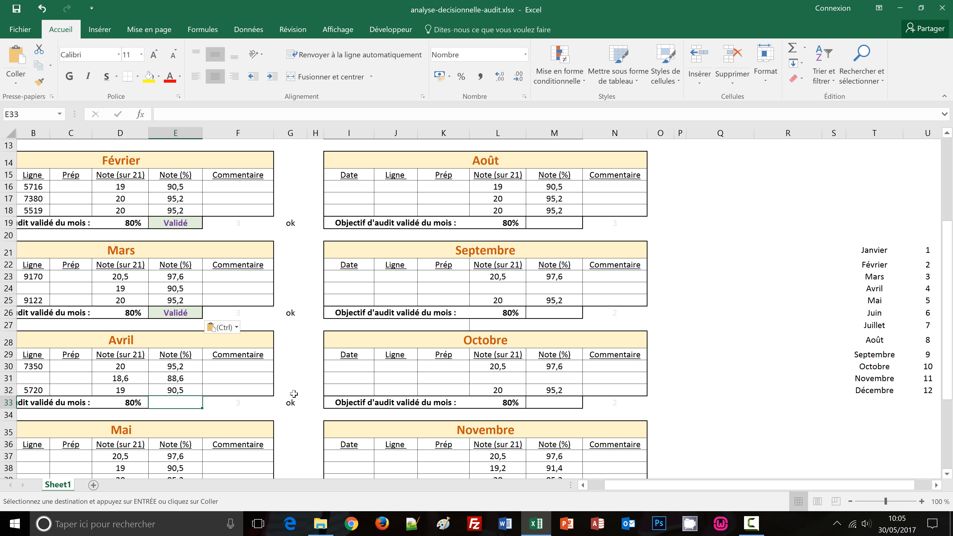
key(ctrl+v)
scroll(296, 398, down, 2)
click(176, 415)
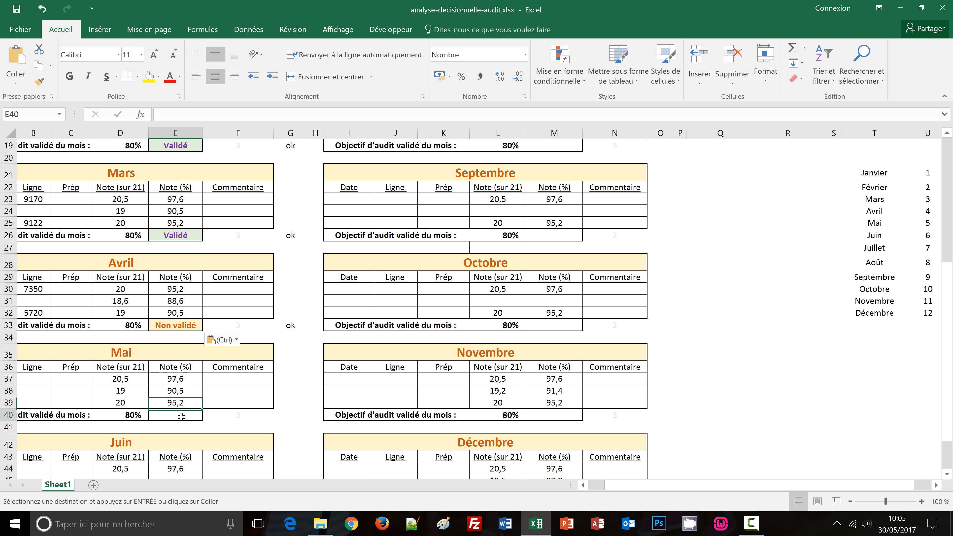
key(ctrl+v)
scroll(292, 410, down, 3)
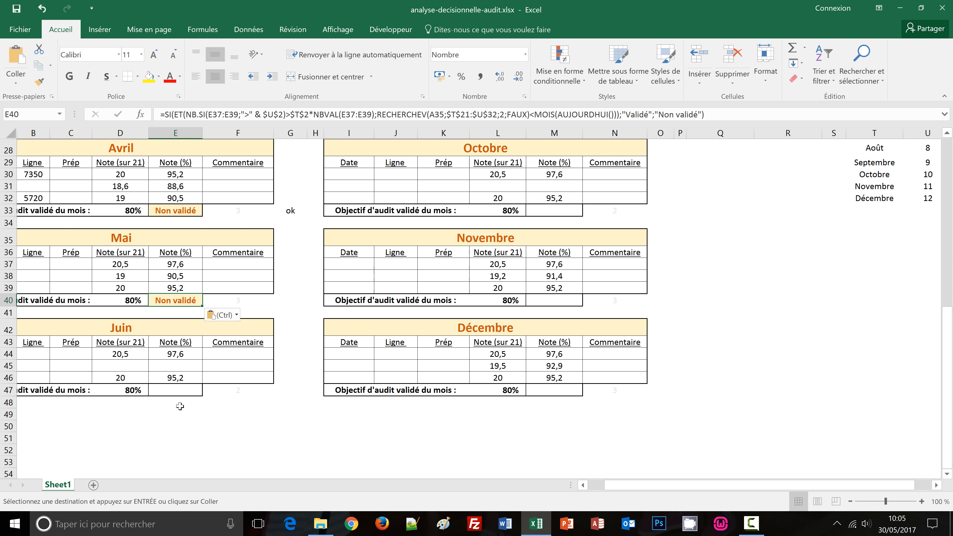
click(177, 392)
key(ctrl+v)
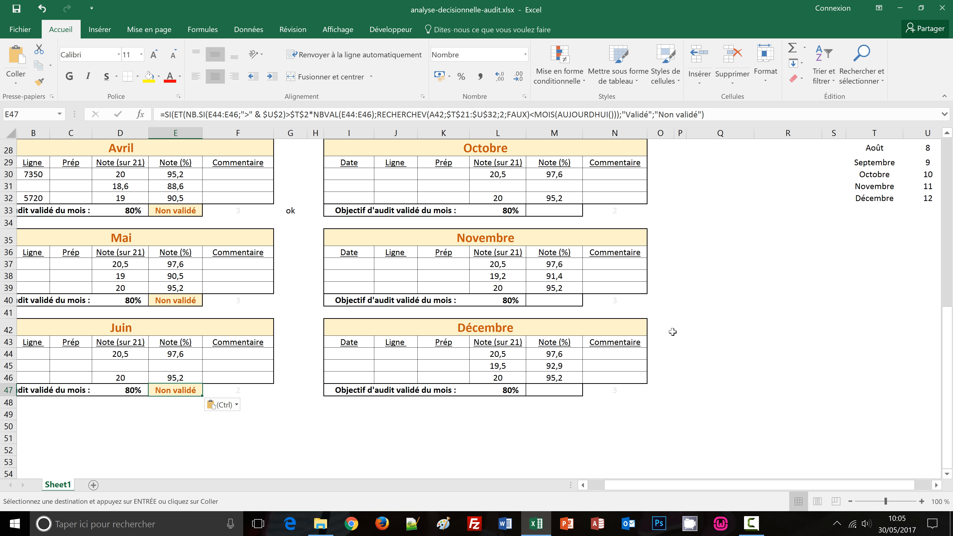
Step: Paste the objective formula into the second-half result cells of Juillet (M12), Août (M19) and Septembre (M26)
scroll(706, 327, up, 8)
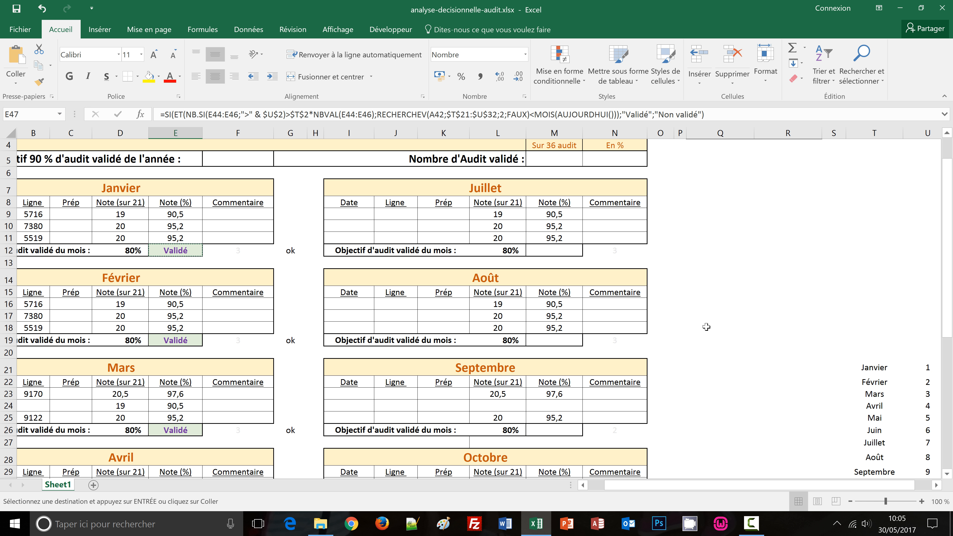
click(573, 252)
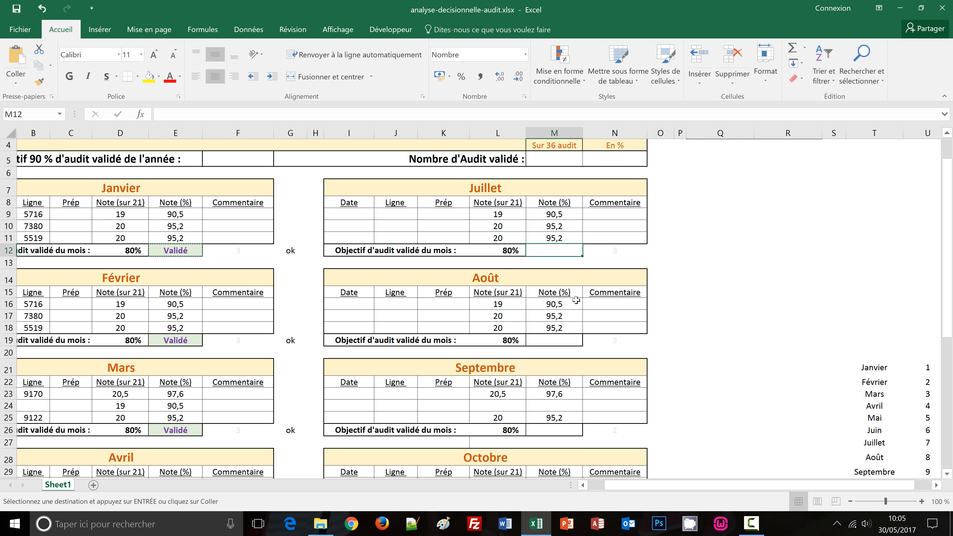
key(ctrl+v)
click(558, 340)
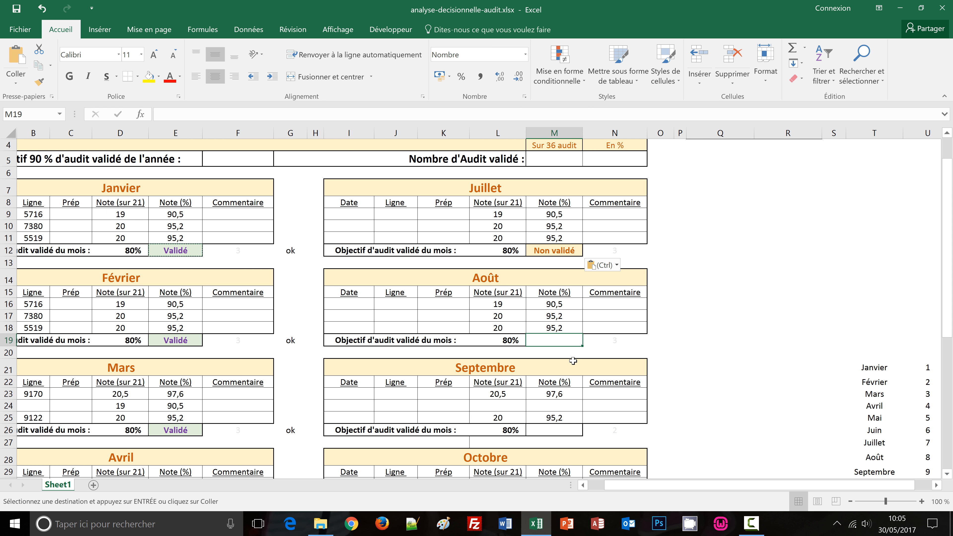
key(ctrl+v)
click(554, 430)
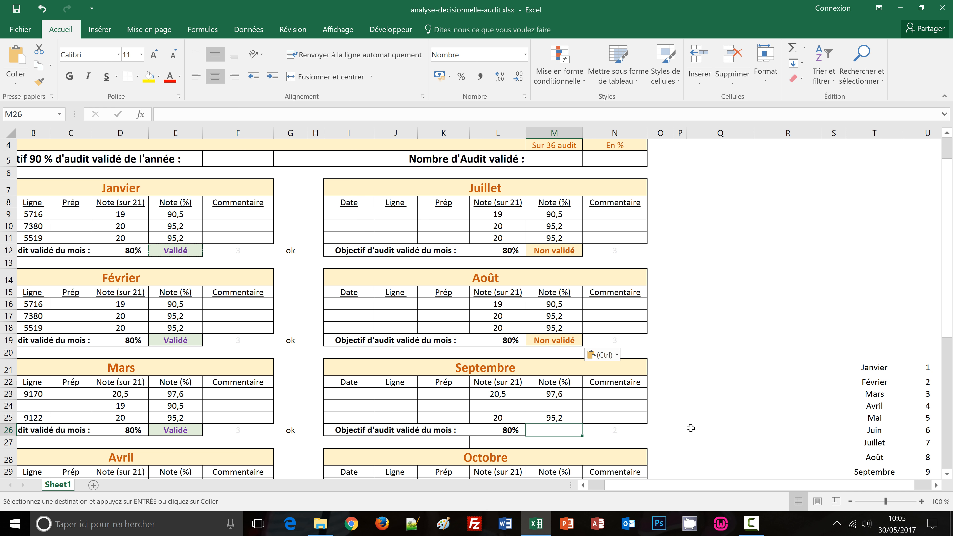
key(ctrl+v)
Step: Paste the objective formula into Octobre's M33, Novembre's M40 and Décembre's M47
scroll(695, 429, down, 2)
scroll(695, 430, down, 1)
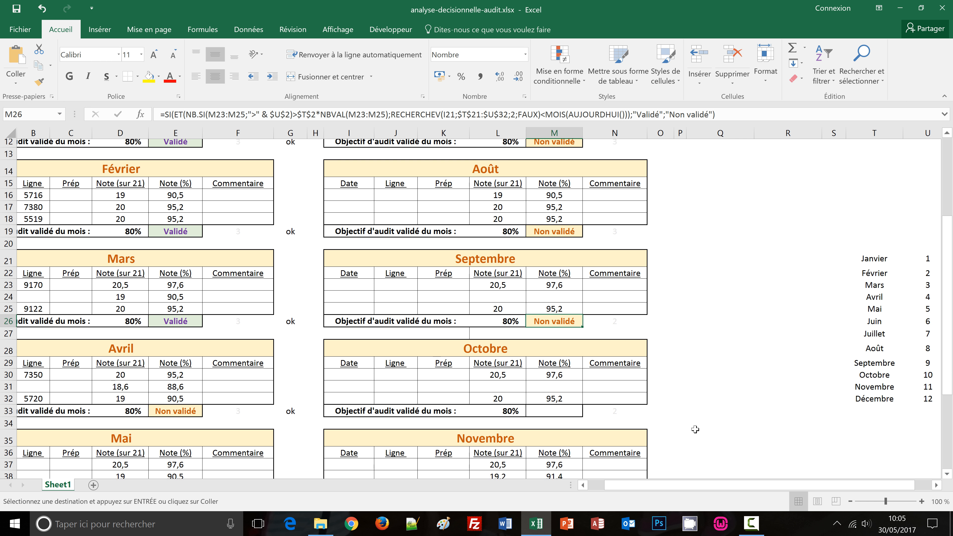
click(553, 403)
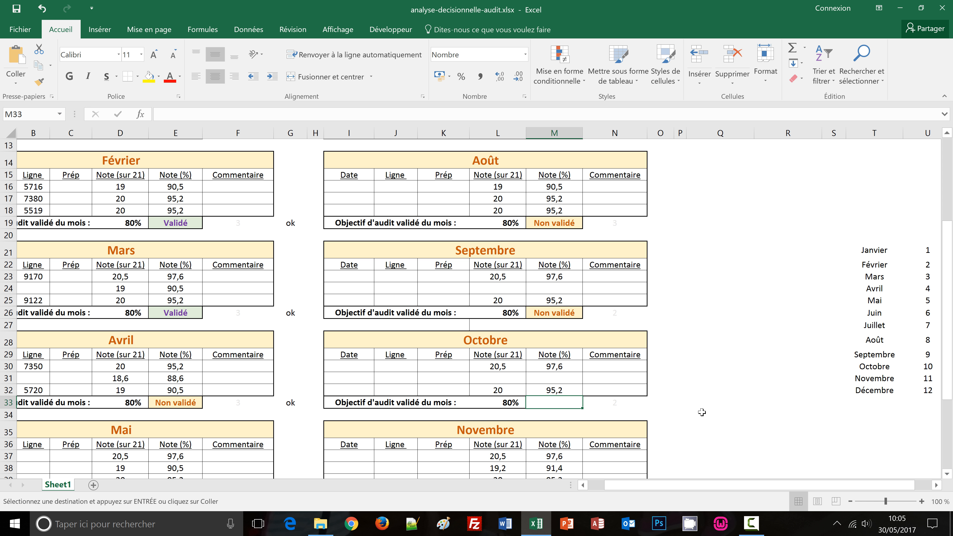
key(ctrl+v)
scroll(696, 410, down, 2)
click(557, 417)
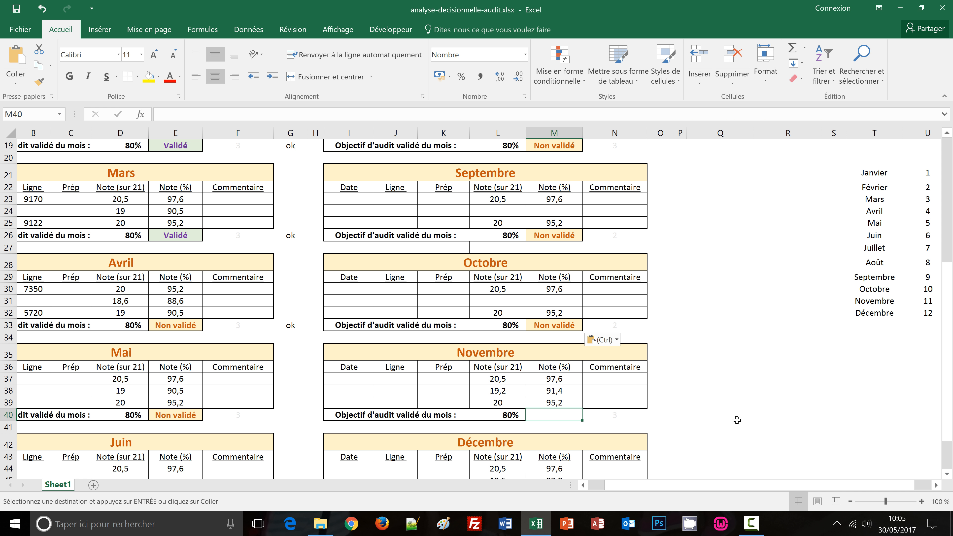
key(ctrl+v)
scroll(697, 427, down, 2)
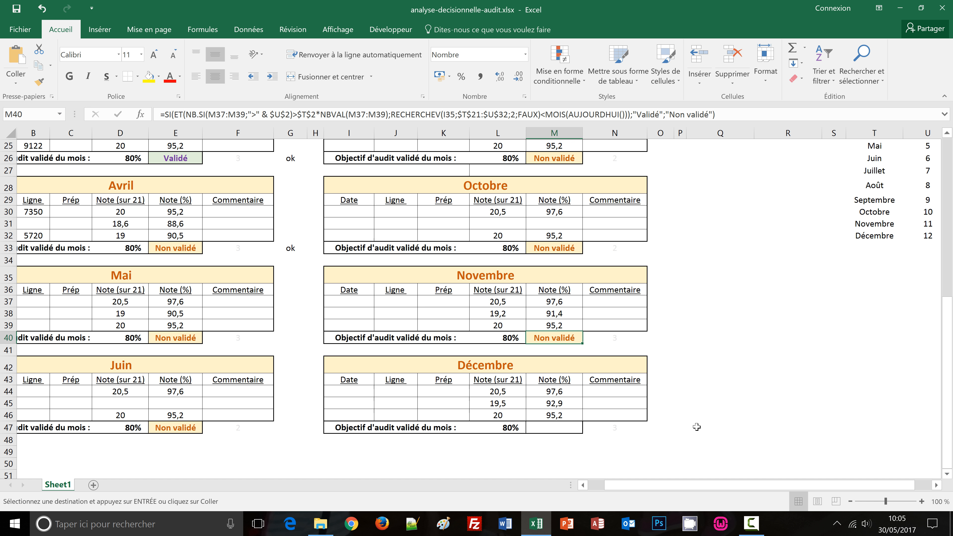
click(564, 426)
key(ctrl+v)
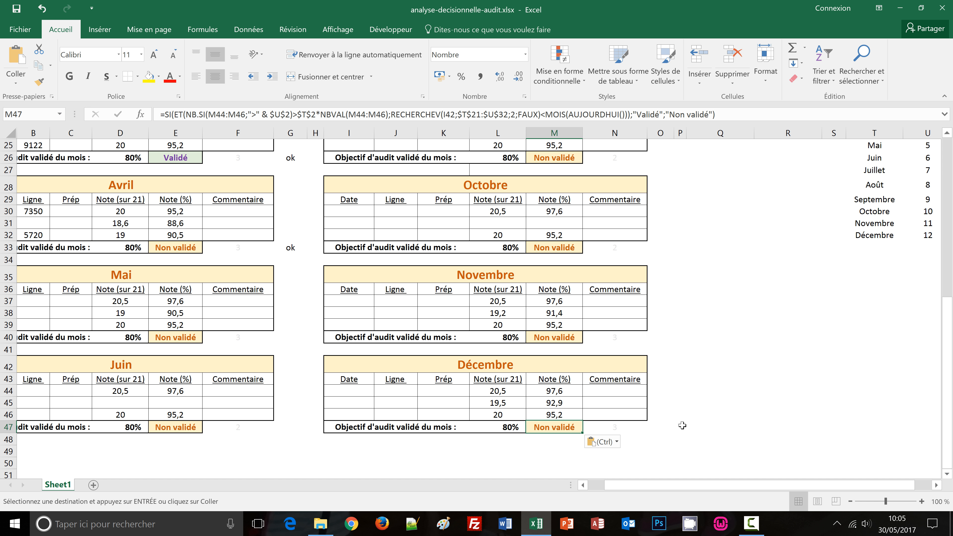
Step: Examine the monthly objective results against the current date, and inspect Avril's result in E33 and its note percentage in E31
scroll(691, 428, up, 8)
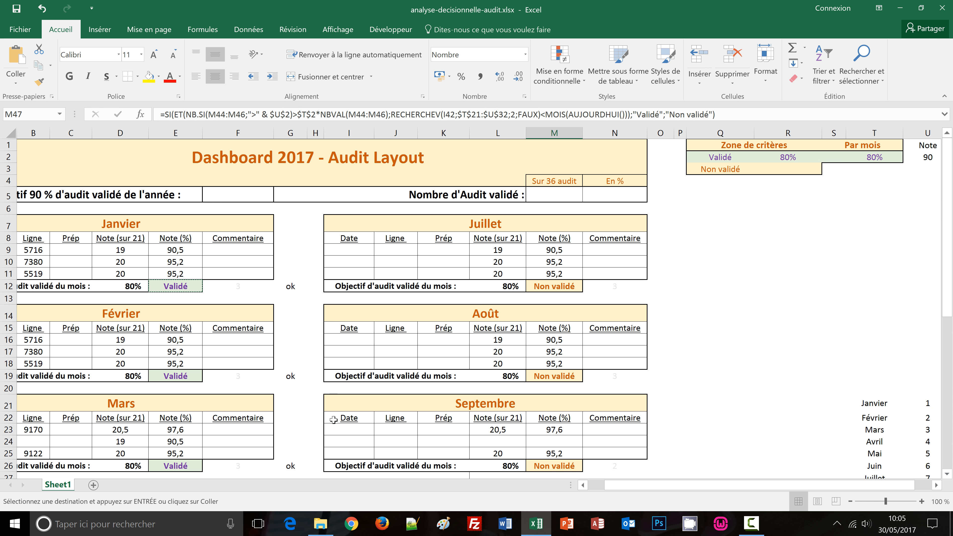
click(600, 485)
scroll(300, 409, down, 1)
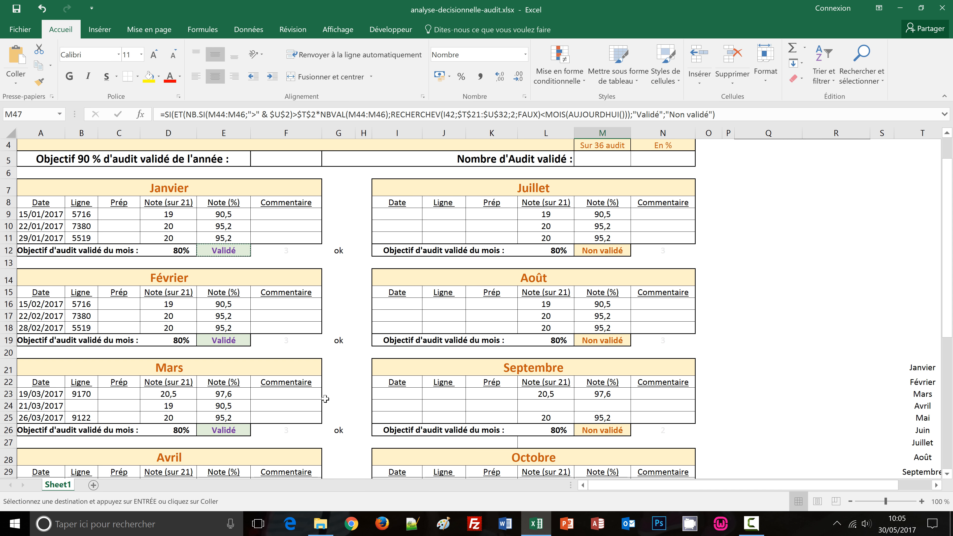
scroll(324, 399, down, 1)
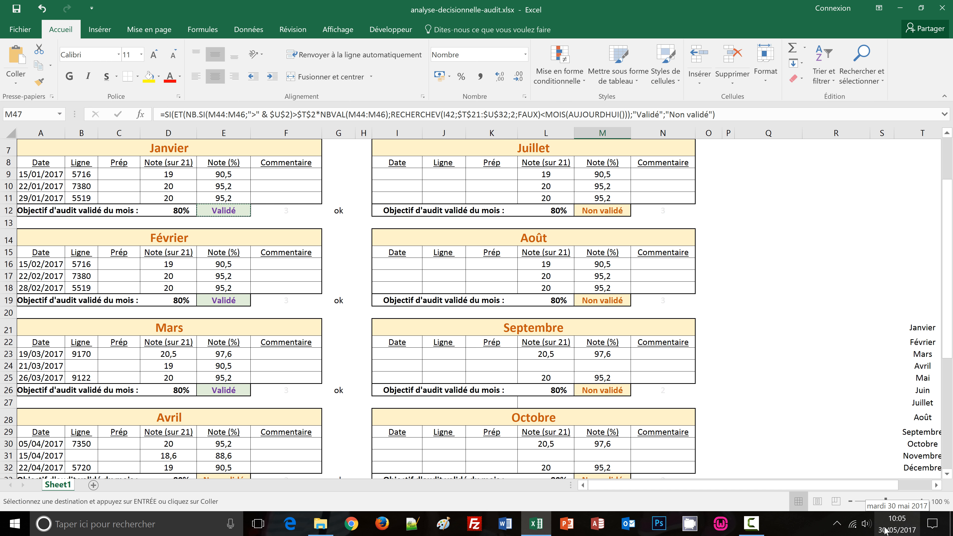
scroll(593, 277, down, 3)
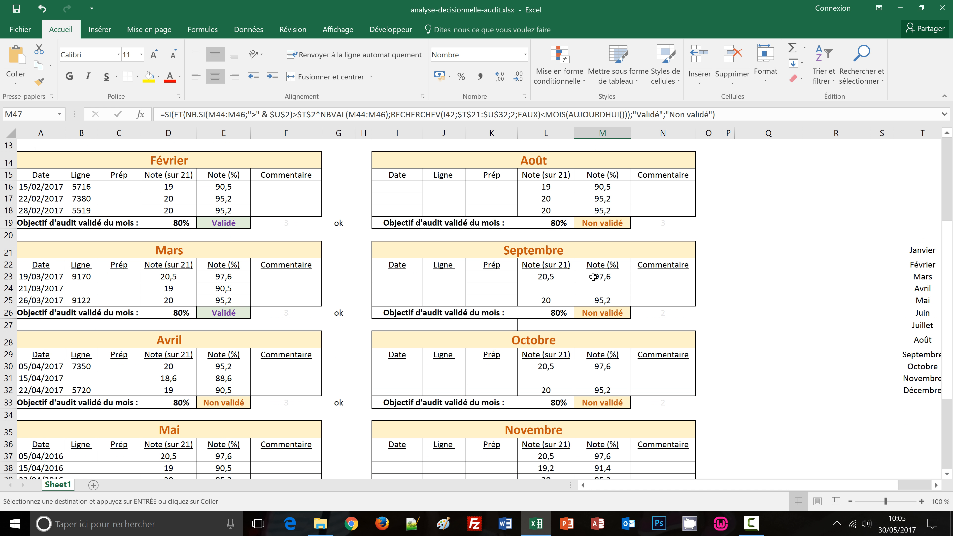
scroll(593, 277, down, 1)
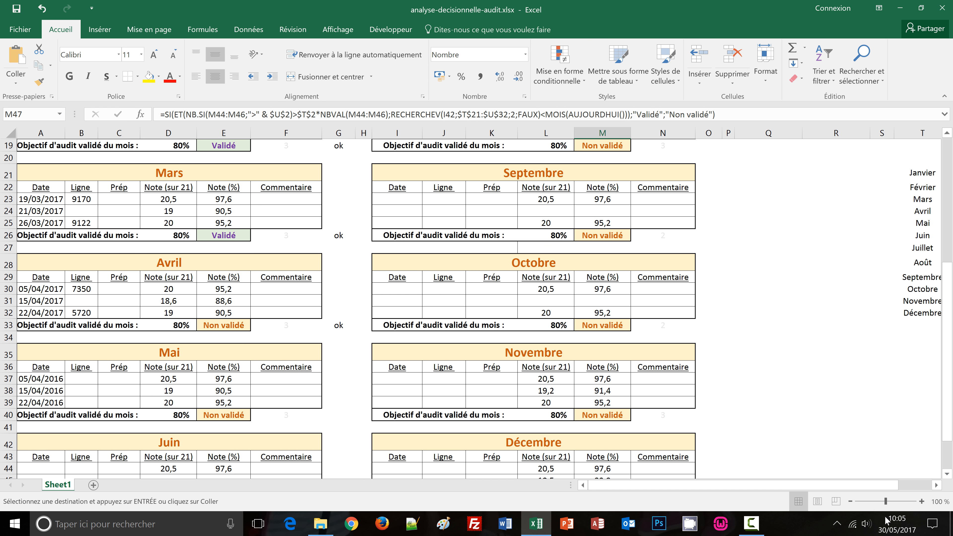
click(223, 326)
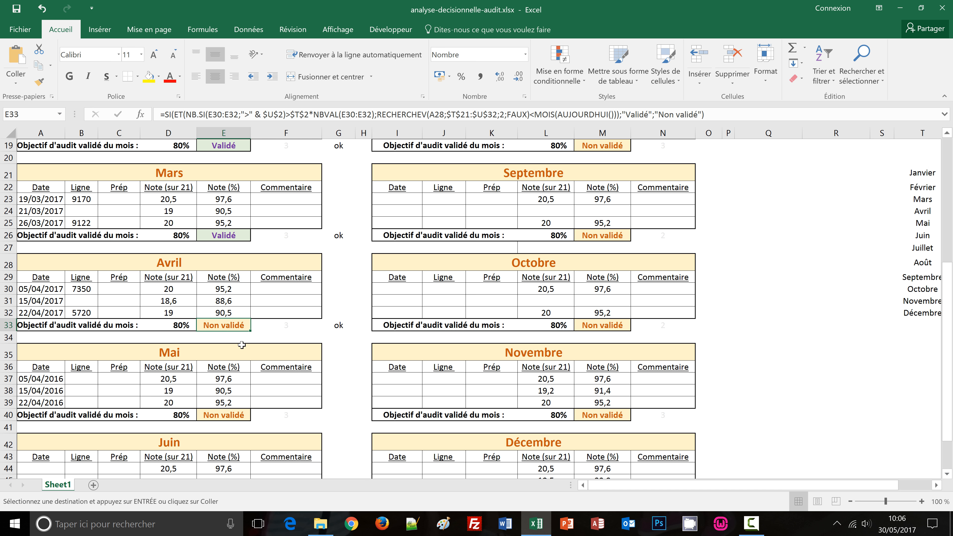
click(222, 299)
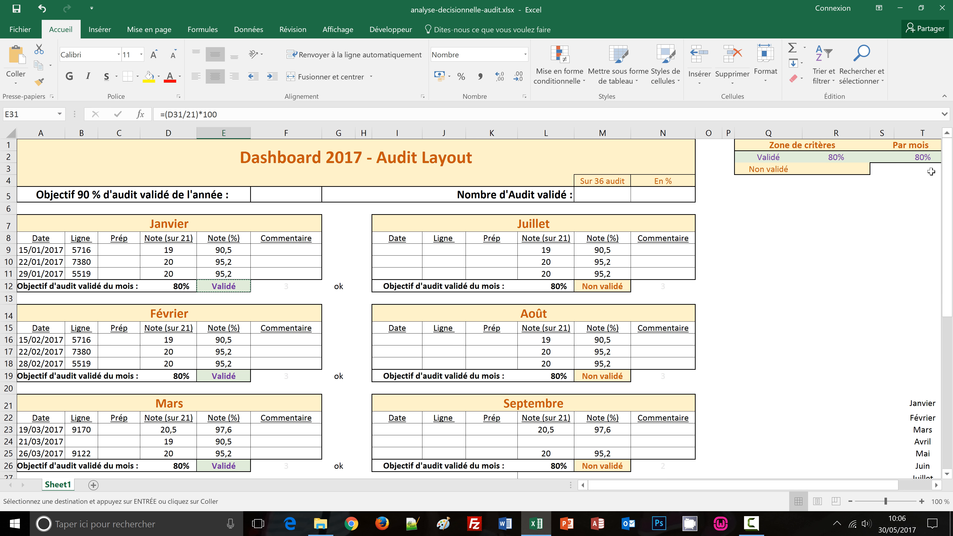
Step: Set the monthly validation percentage in T2 to 60% and check the effect on Avril's objective
click(921, 157)
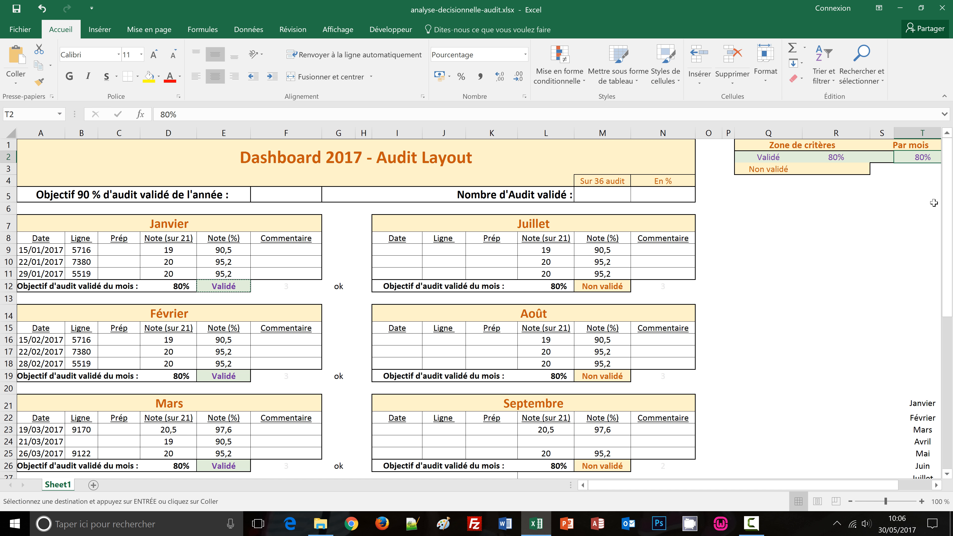
text(60)
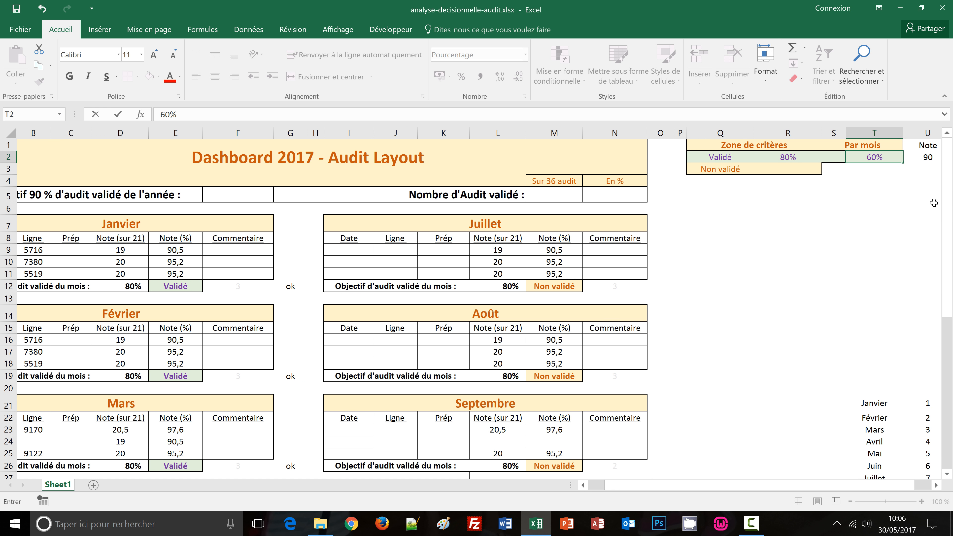
key(Return)
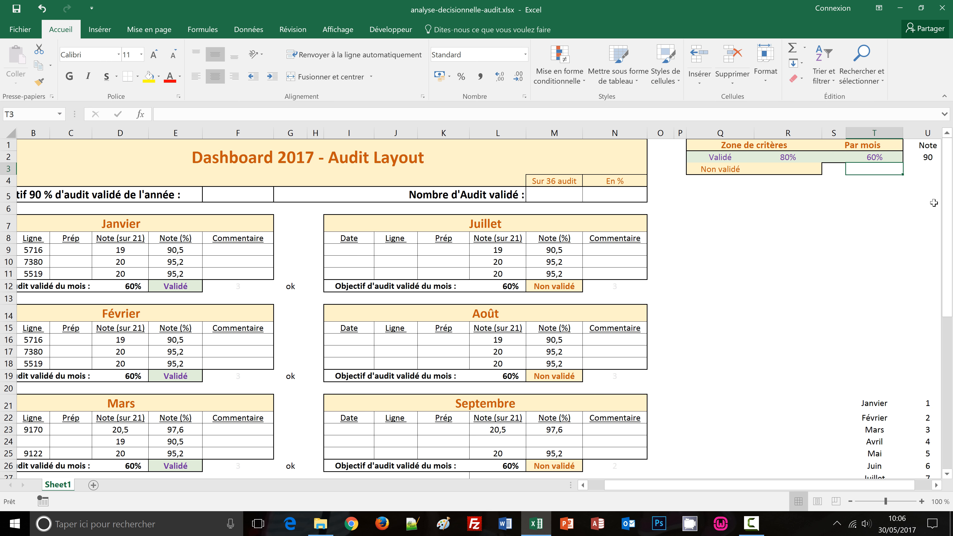
key(ctrl+Home)
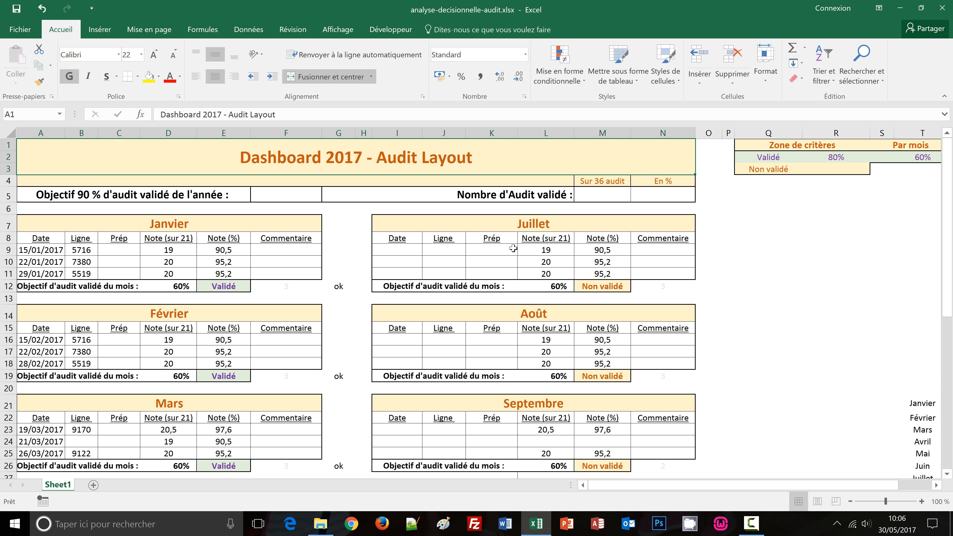
scroll(304, 397, down, 3)
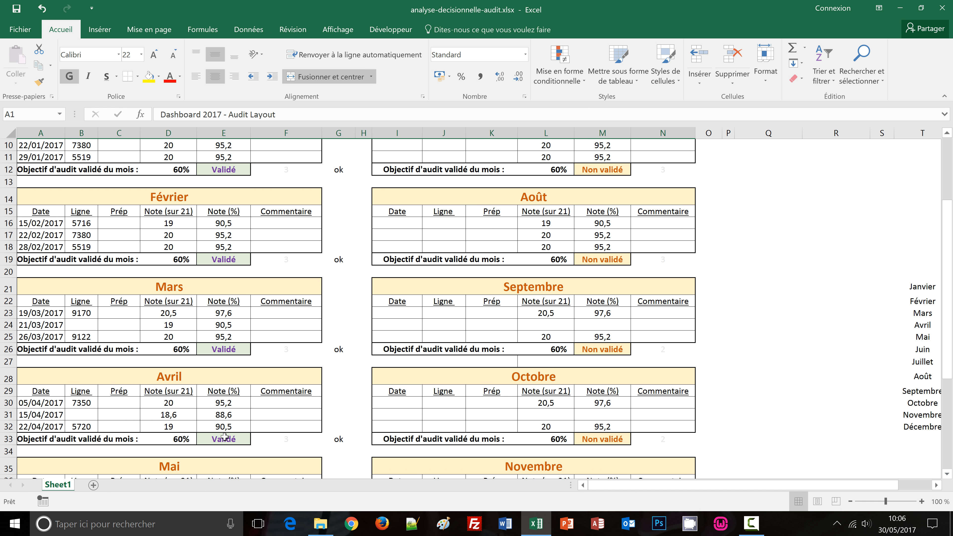
scroll(248, 428, down, 1)
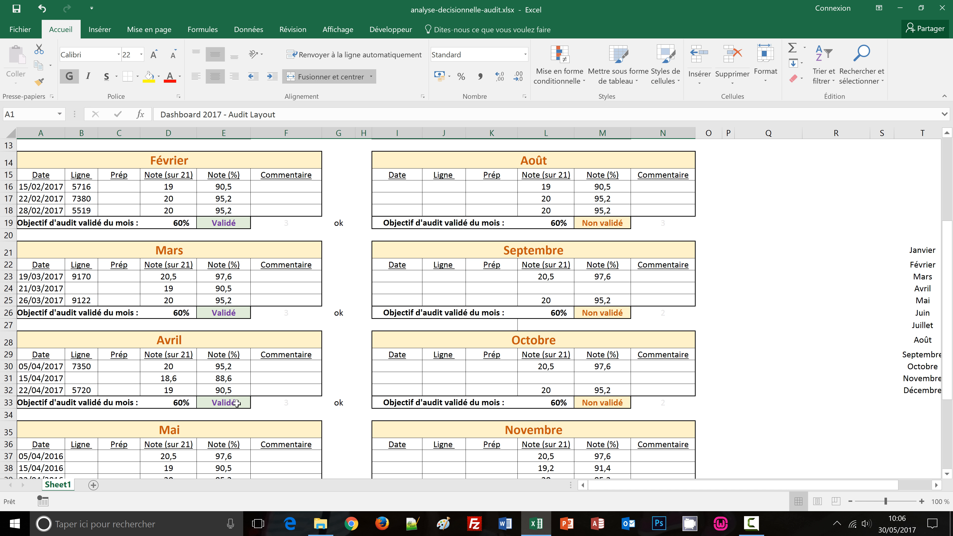
Step: Set the monthly validation percentage in T2 to 80% and check the effect on the monthly objectives
click(950, 157)
click(914, 159)
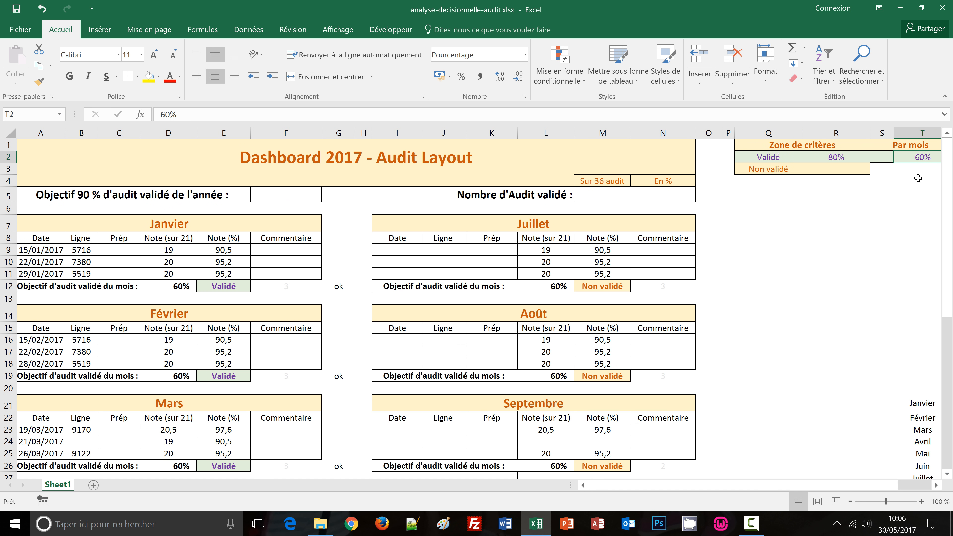
text(8)
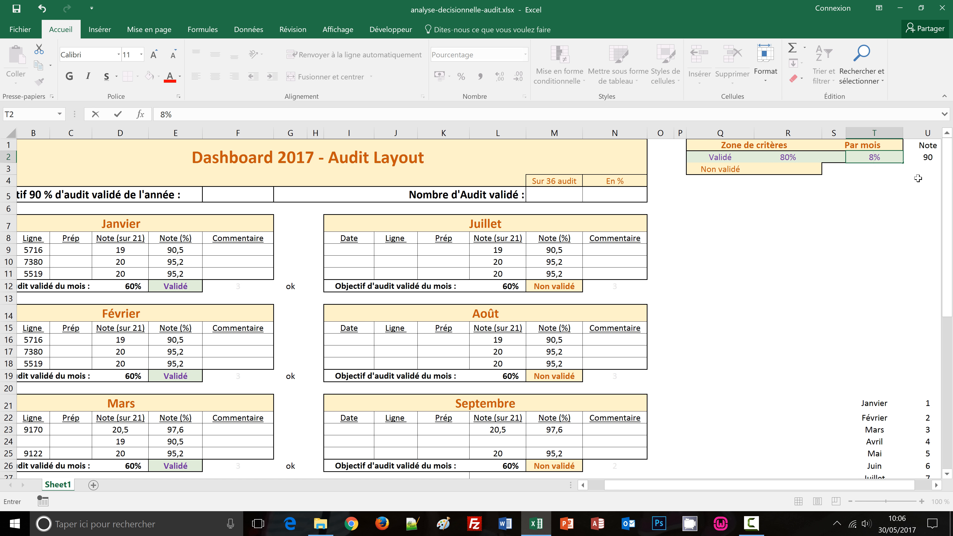
text(0)
key(Return)
key(ctrl+Home)
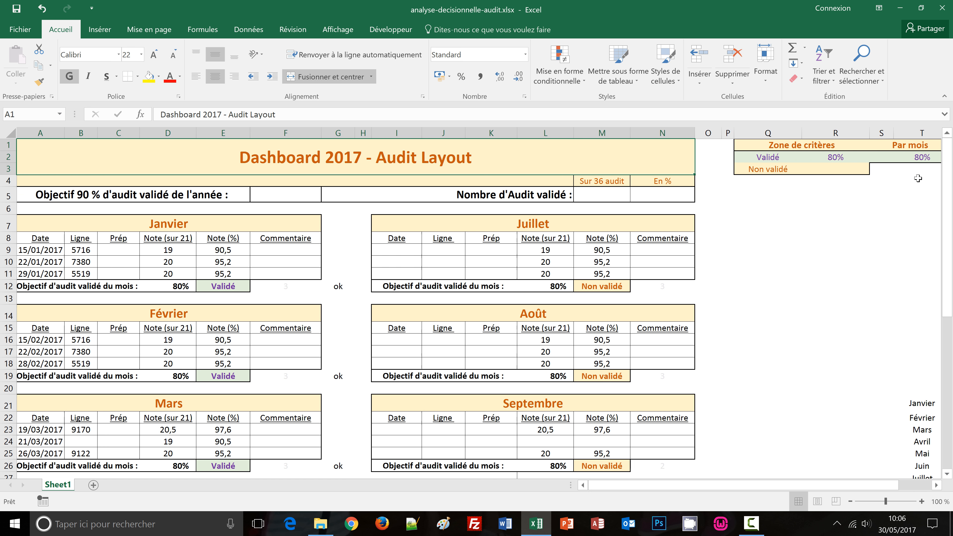
scroll(289, 404, down, 3)
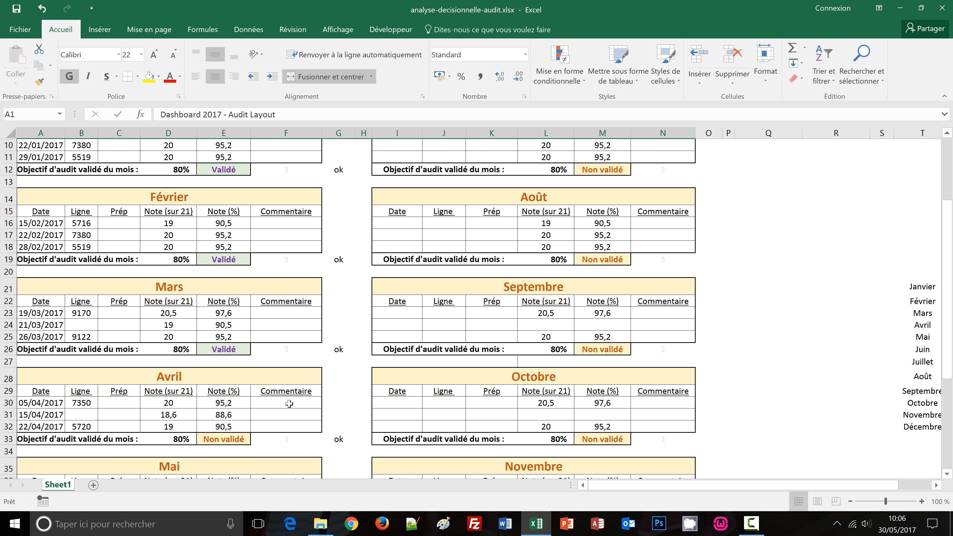
scroll(289, 404, down, 4)
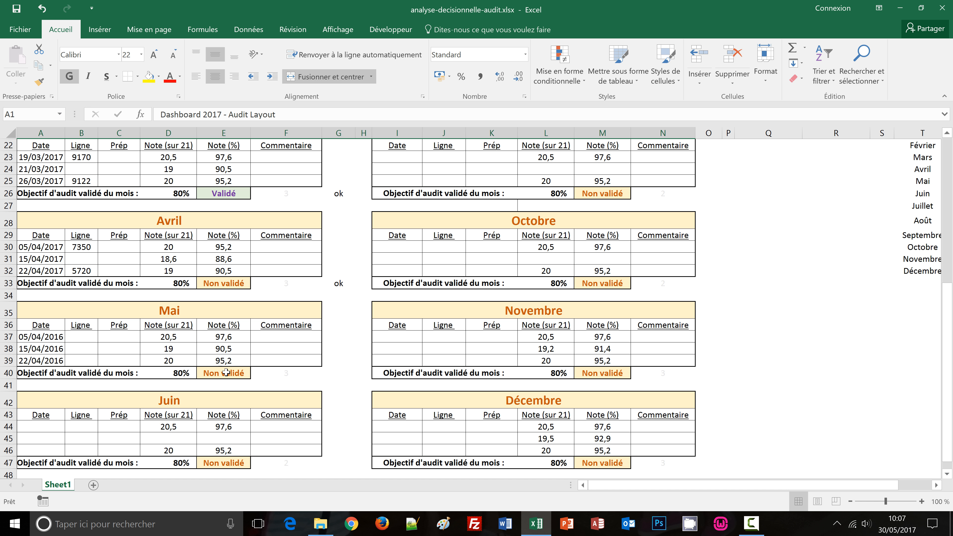
Step: Test Mai's objective by retitling the month in A35 as Mars, and restore the title to Mai
click(169, 311)
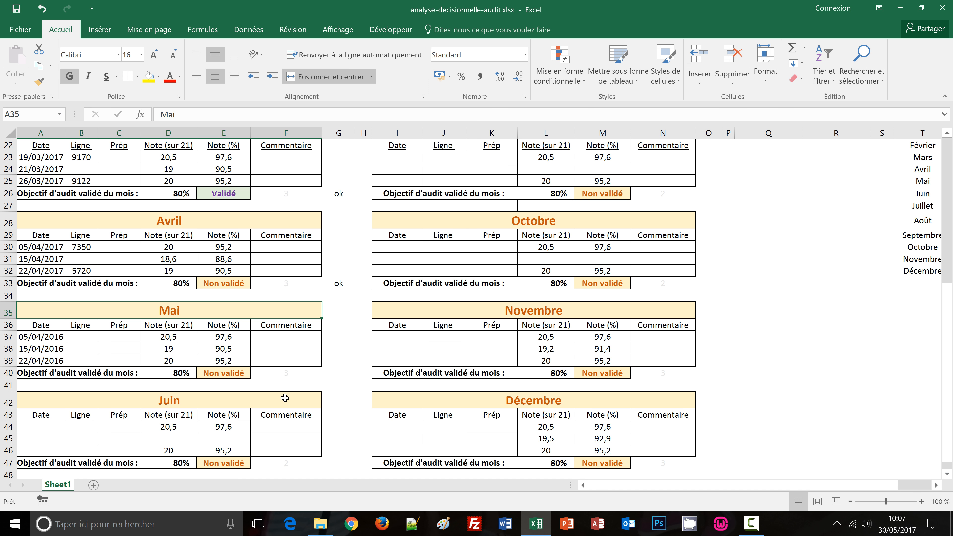
text(Ma)
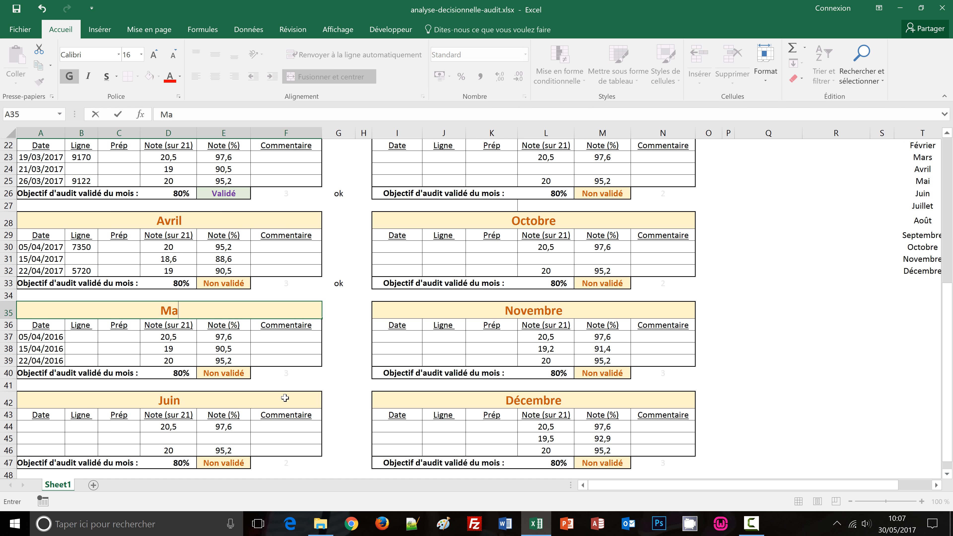
text(rs)
key(ctrl+Return)
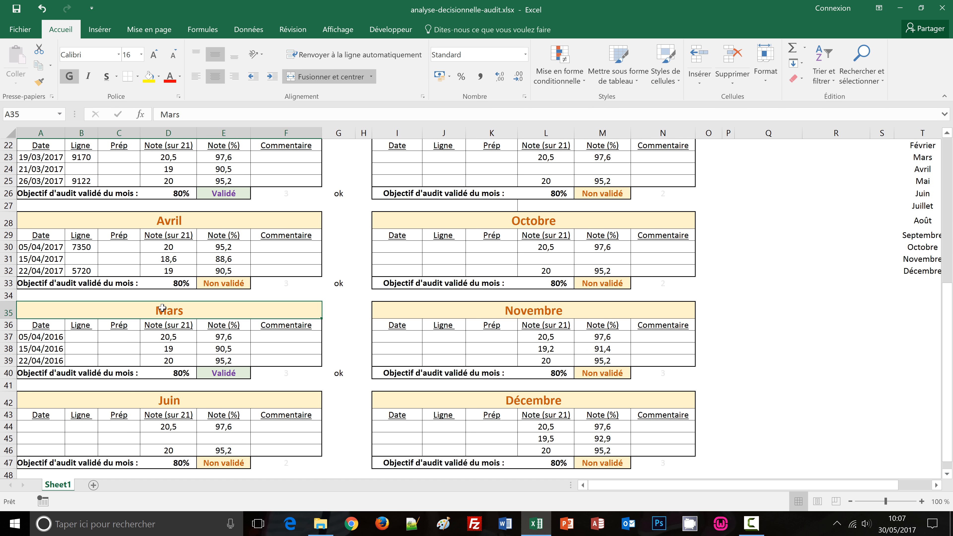
text(Mai)
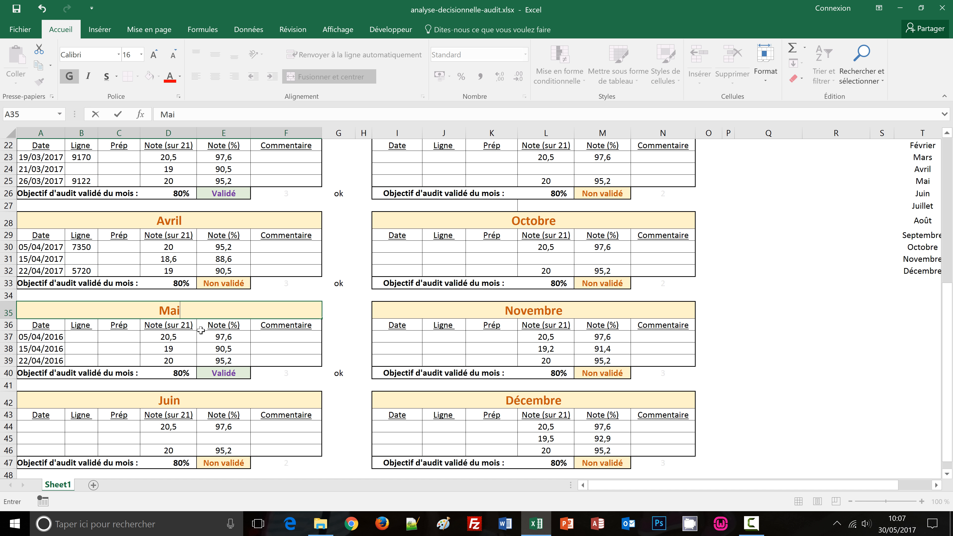
key(Return)
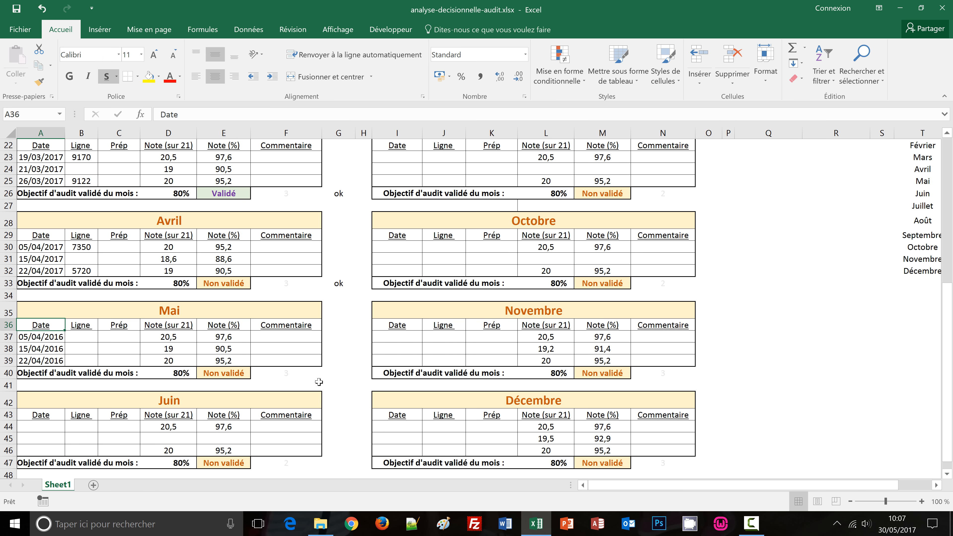
Step: Inspect the annual summary cells F5, M5 and N5 for the yearly objective and the number of validated audits
scroll(321, 384, up, 4)
scroll(323, 382, up, 3)
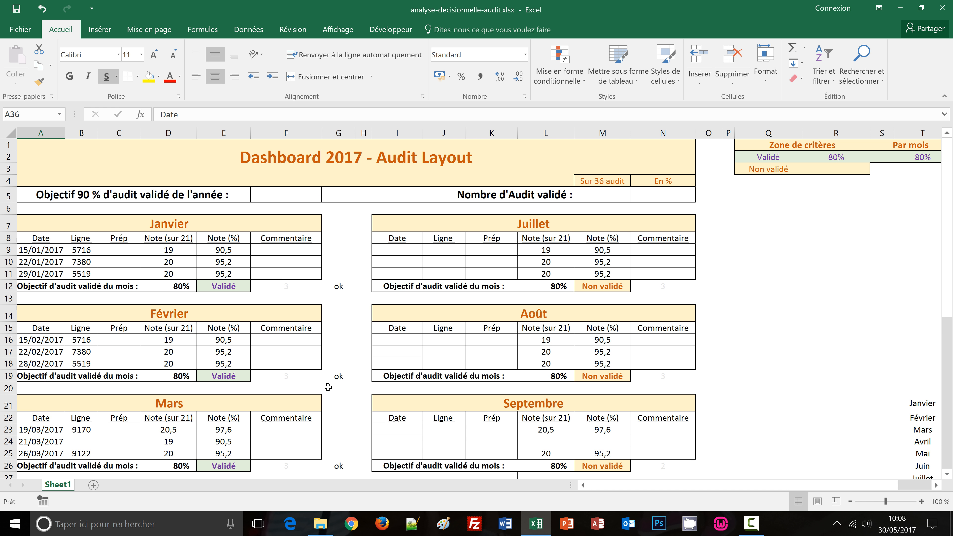
click(267, 197)
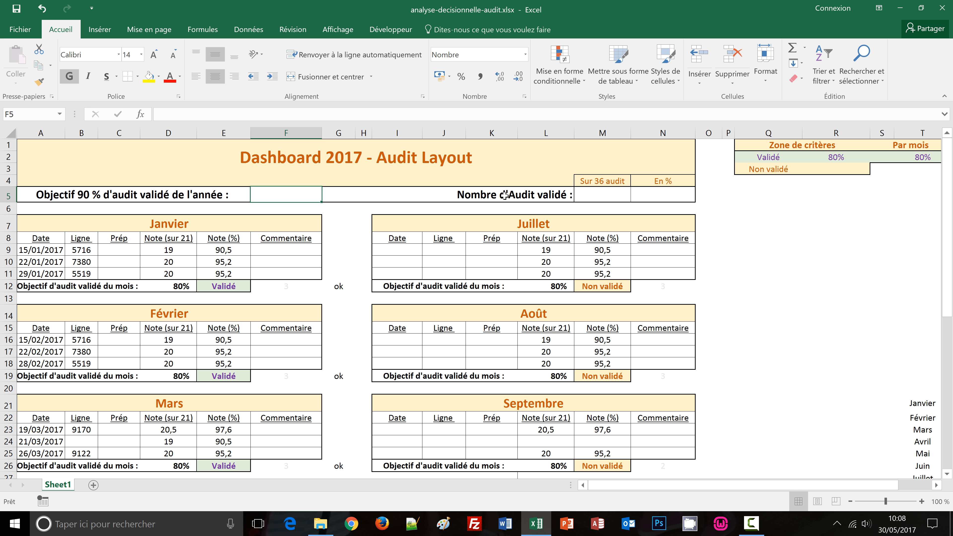
click(615, 195)
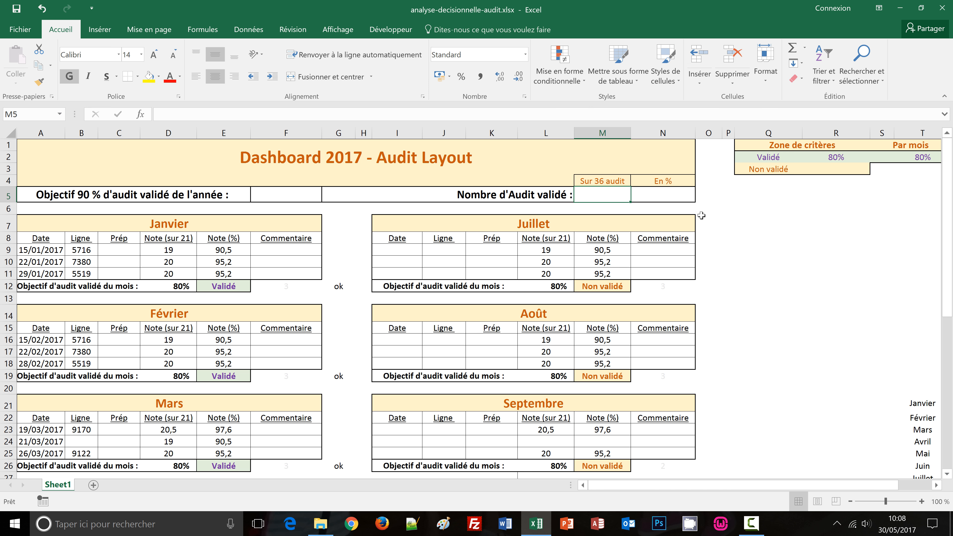
click(664, 197)
click(610, 195)
click(638, 198)
click(276, 193)
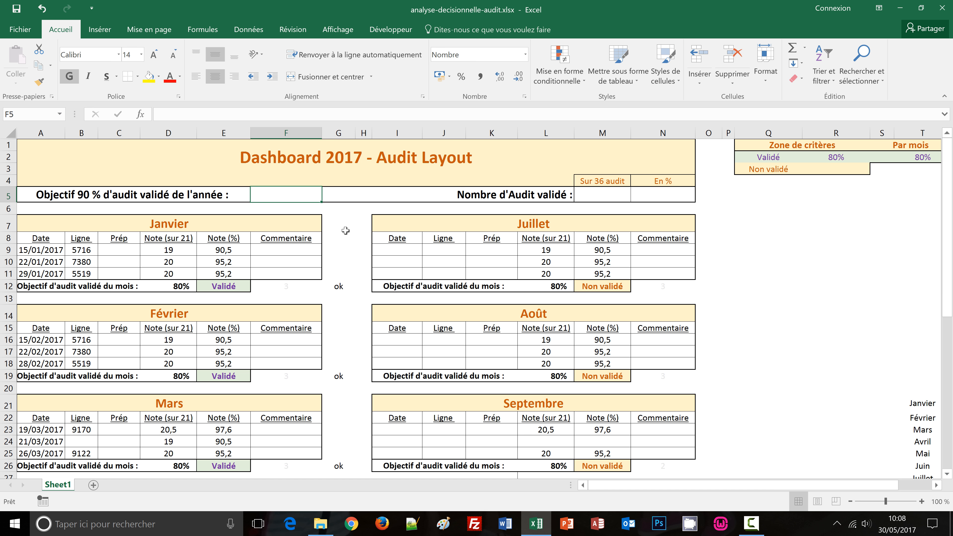
Step: Start an NB.SI formula in M5 with the range A7:N47 covering all twelve monthly tables
click(600, 200)
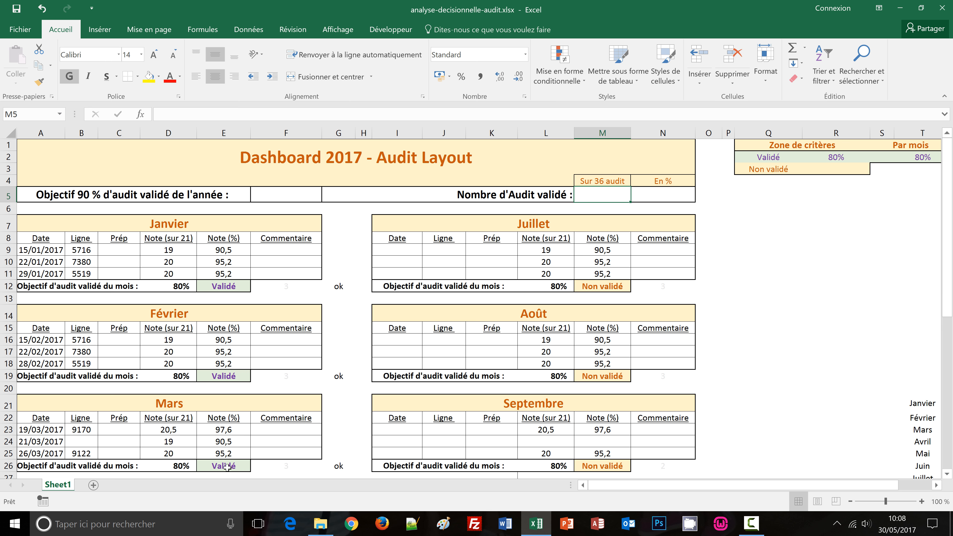
scroll(739, 339, down, 1)
scroll(739, 339, down, 7)
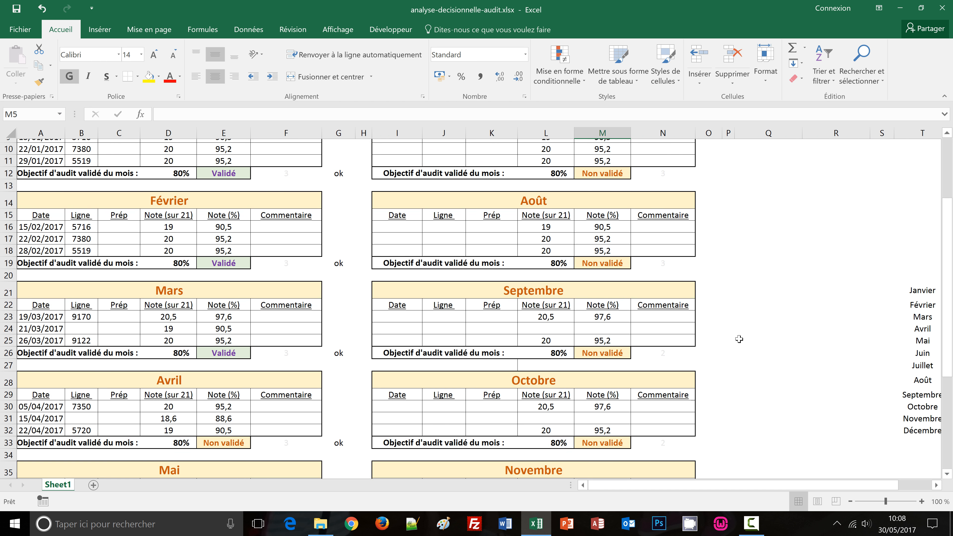
scroll(739, 339, up, 8)
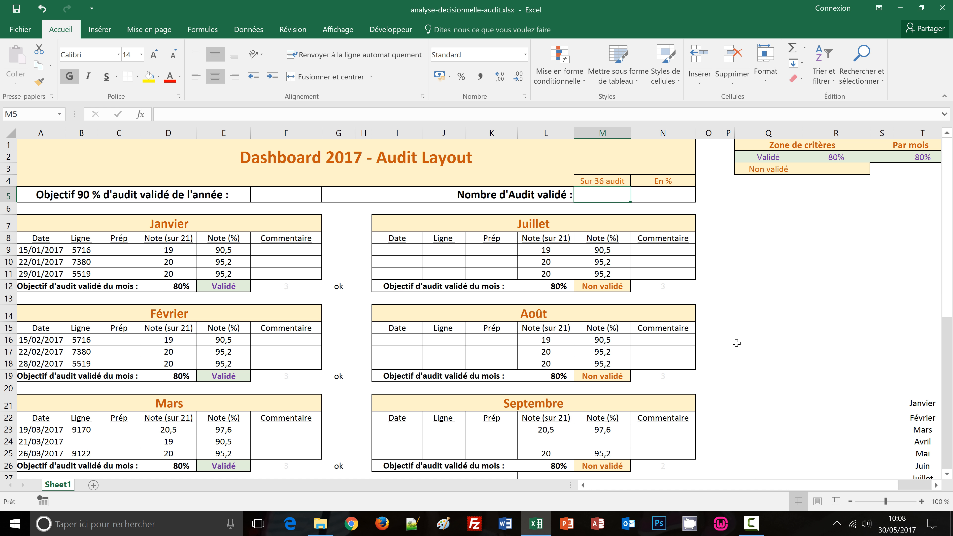
text(=)
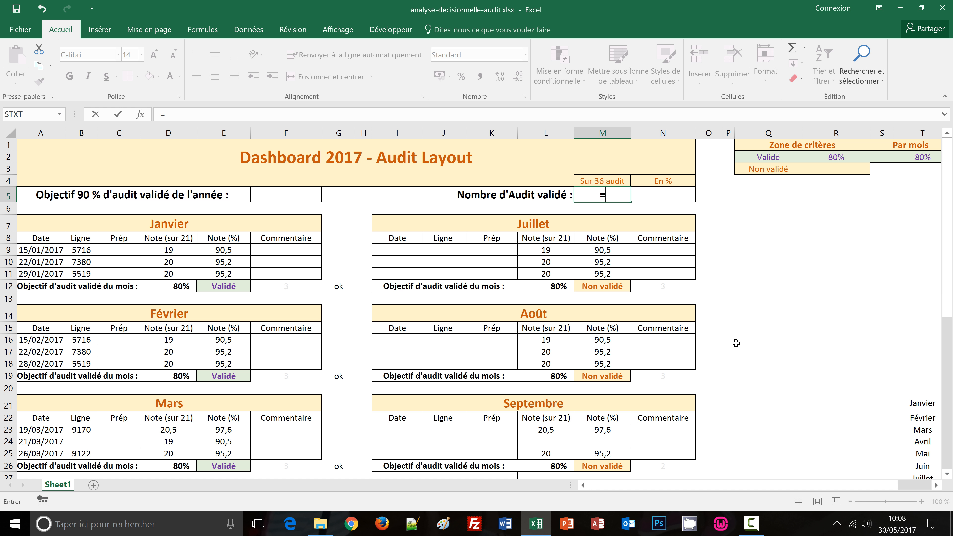
text(nb.si)
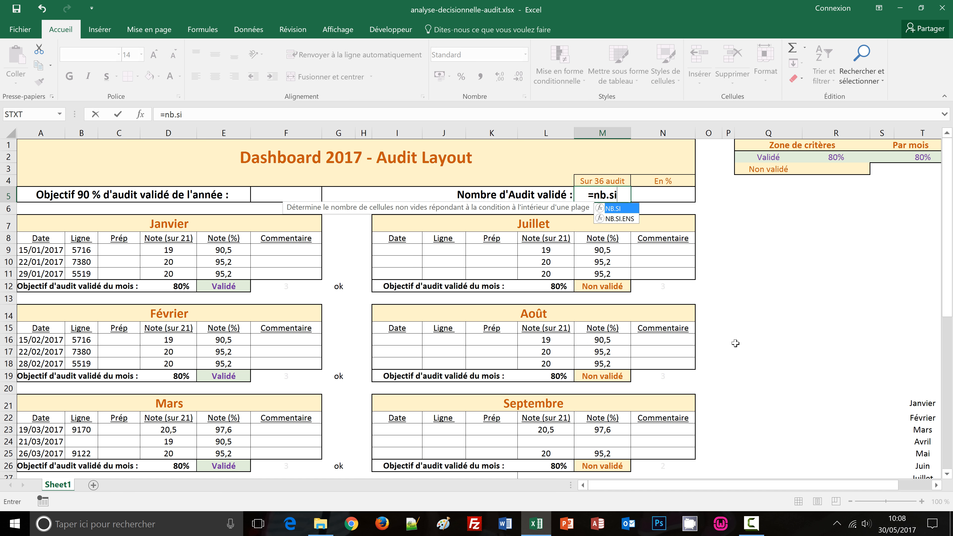
text(()
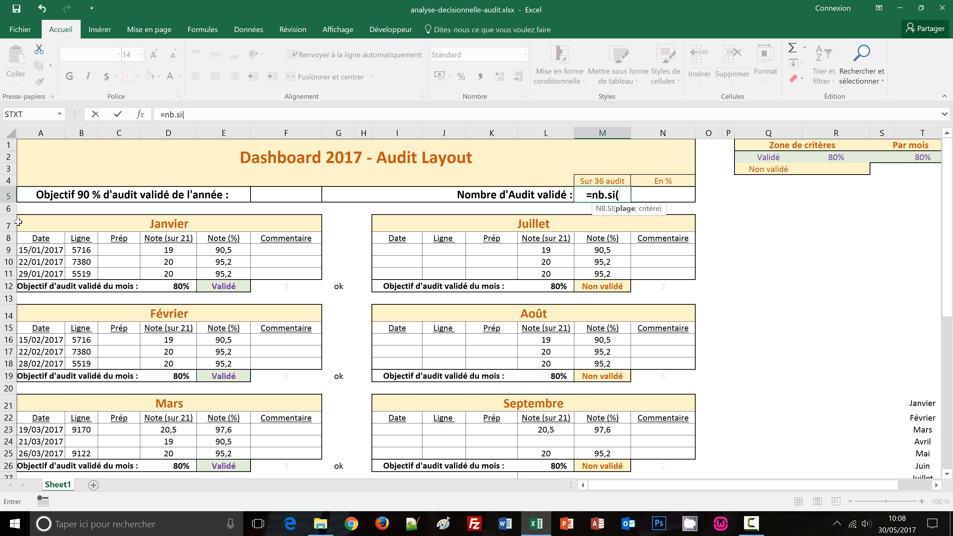
click(24, 222)
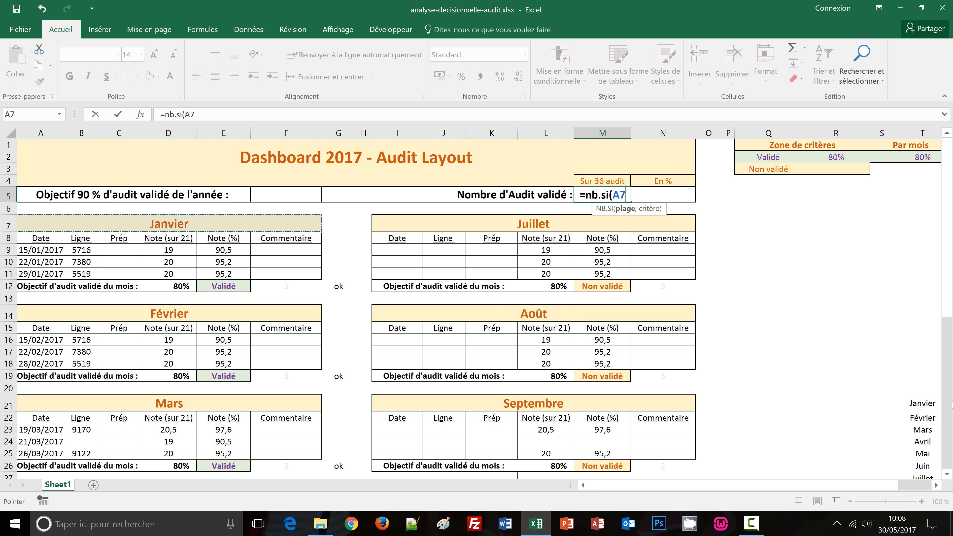
click(950, 460)
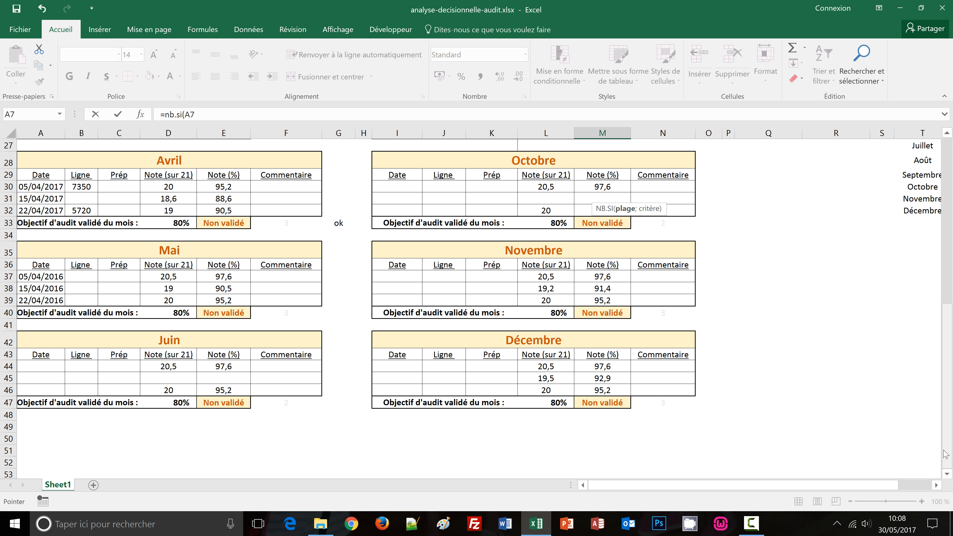
shift+click(688, 404)
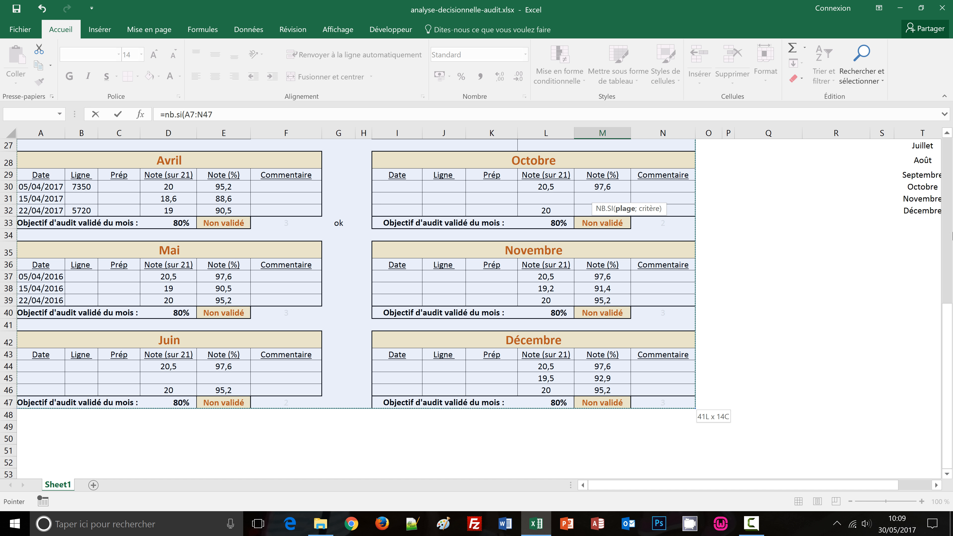
click(951, 161)
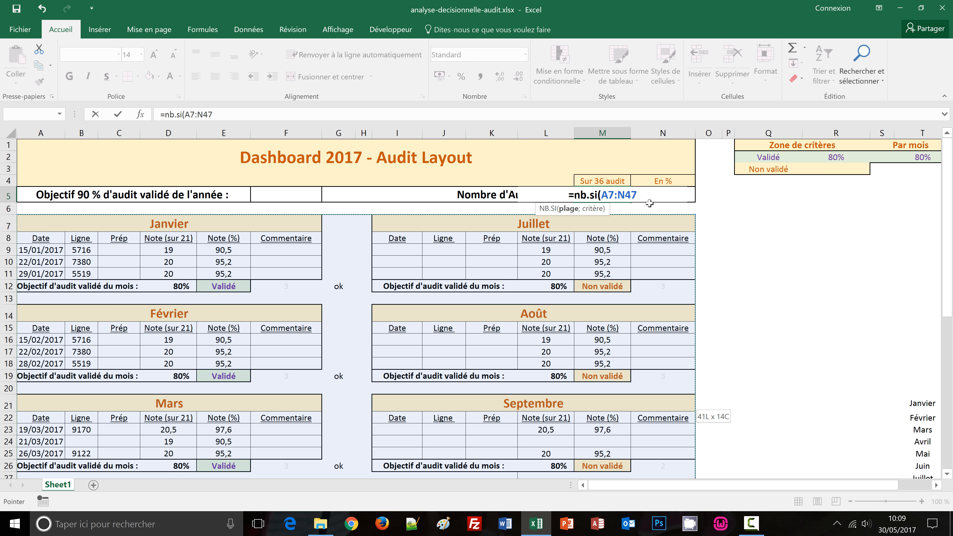
Step: Complete M5's NB.SI formula with the criterion "Validé" and check its result against the monthly objectives
text(;)
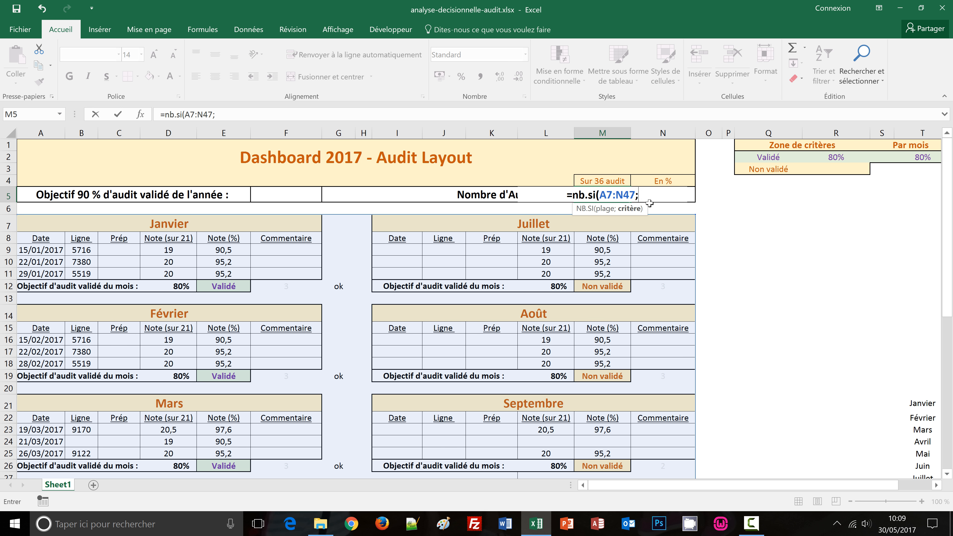
text(")
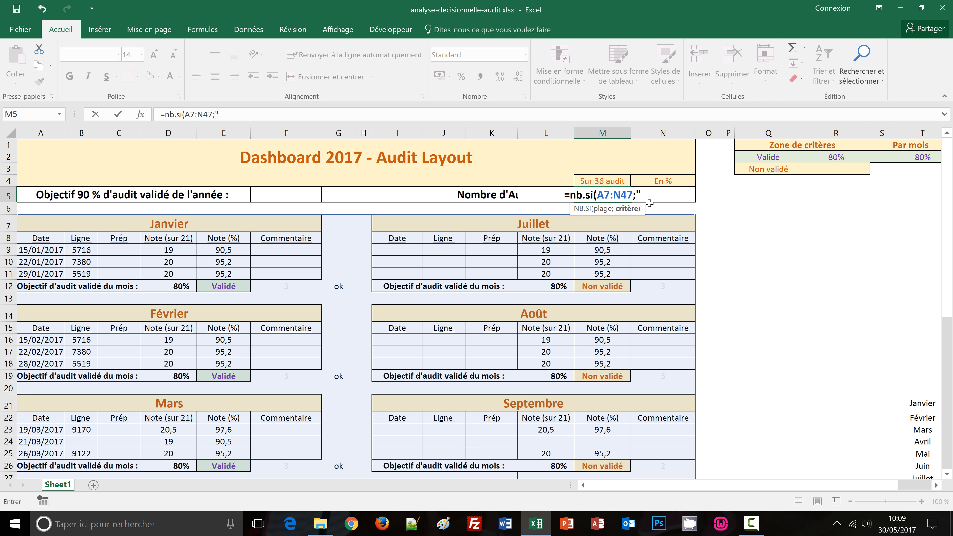
text(Valid)
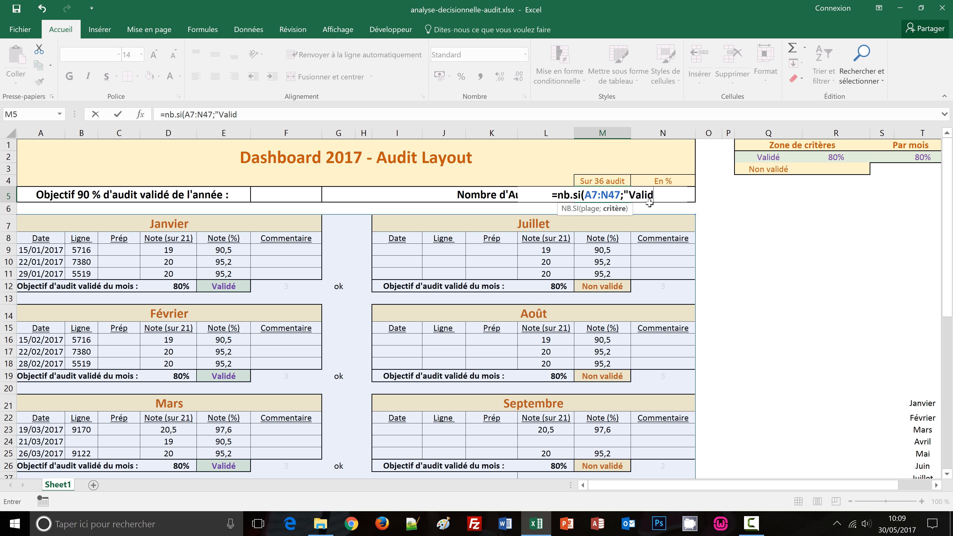
text(é")
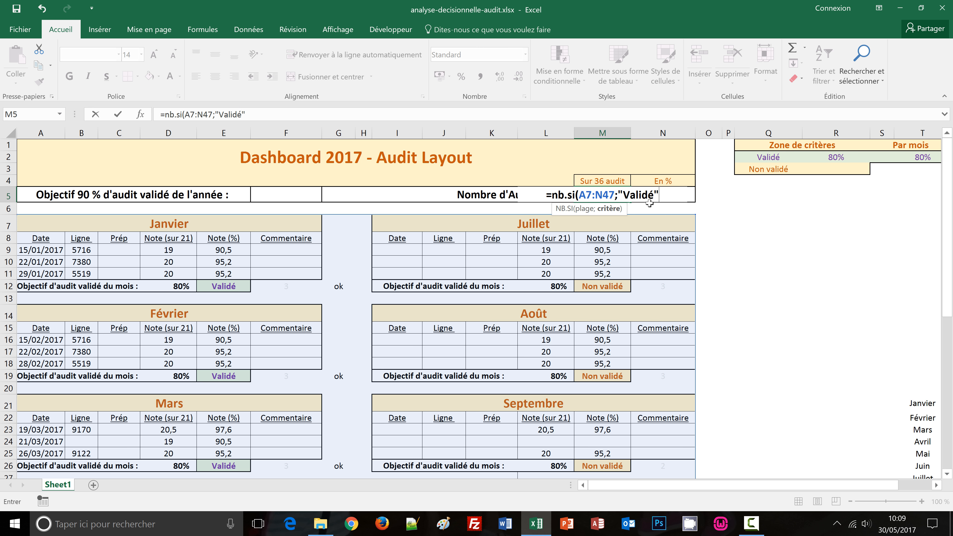
text())
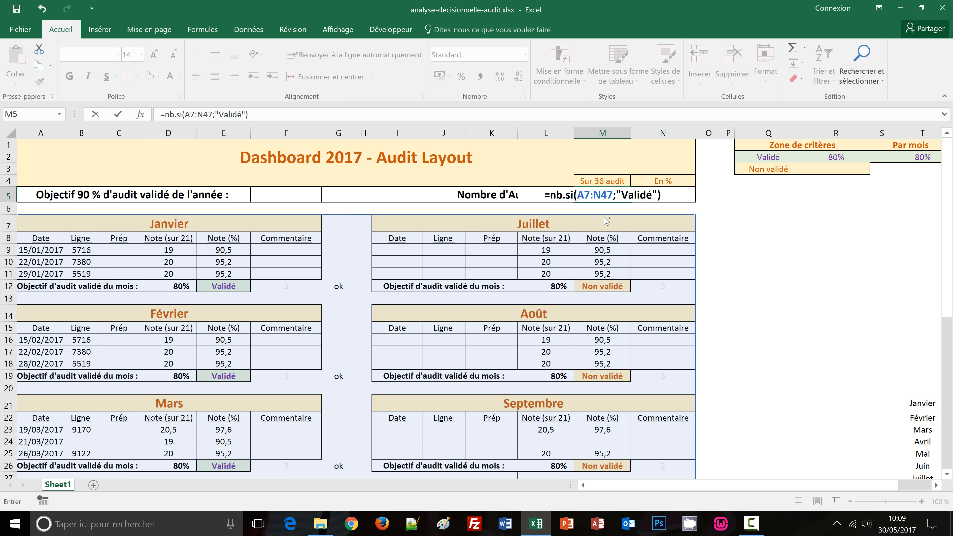
key(ctrl+Return)
scroll(320, 305, down, 4)
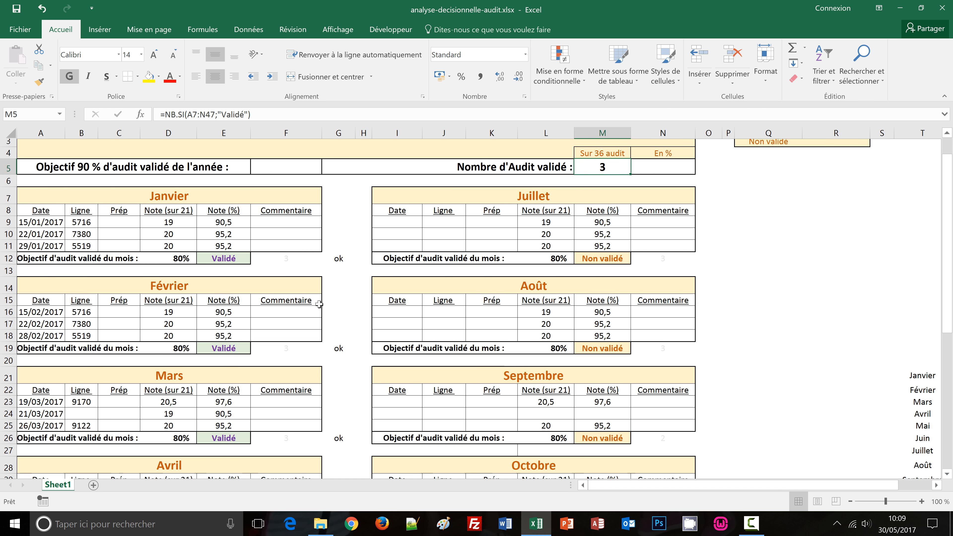
scroll(320, 304, down, 5)
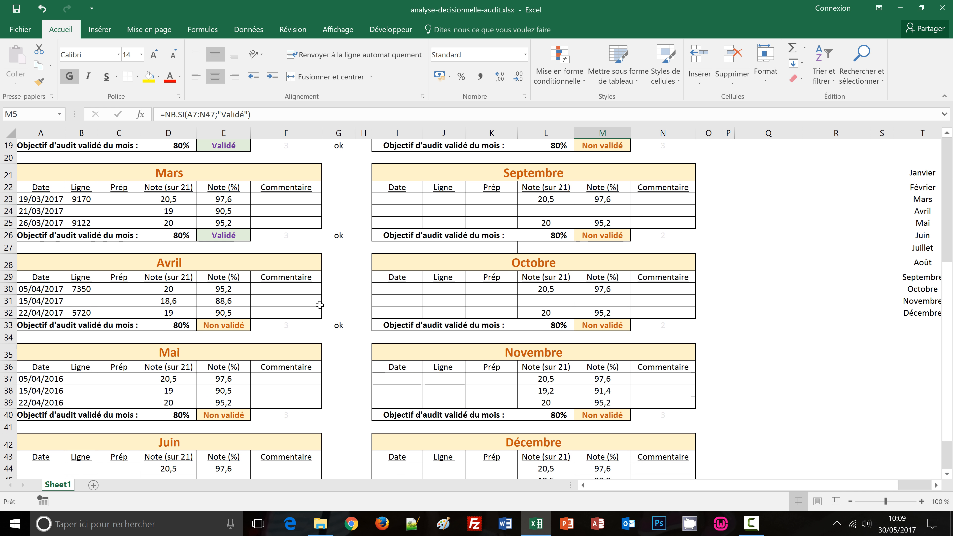
scroll(319, 305, up, 9)
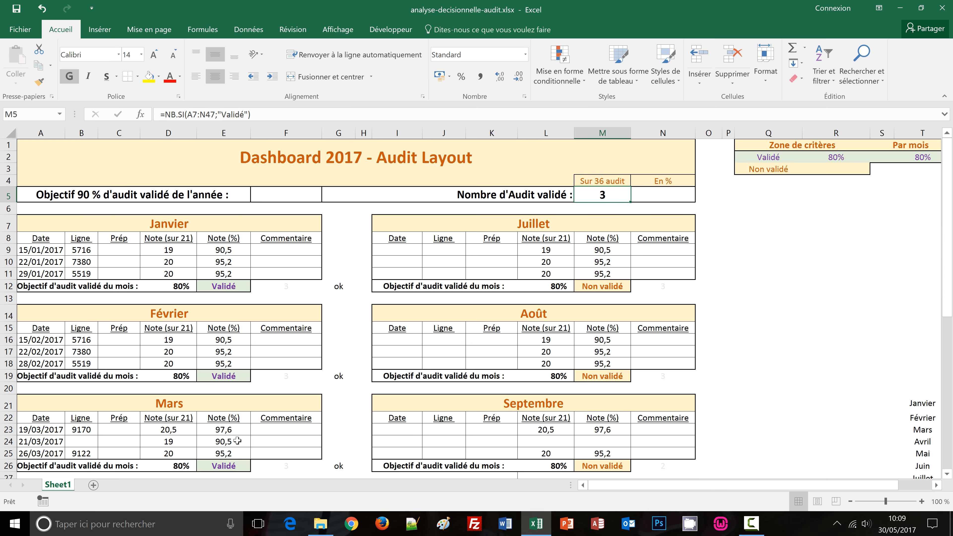
scroll(237, 441, down, 7)
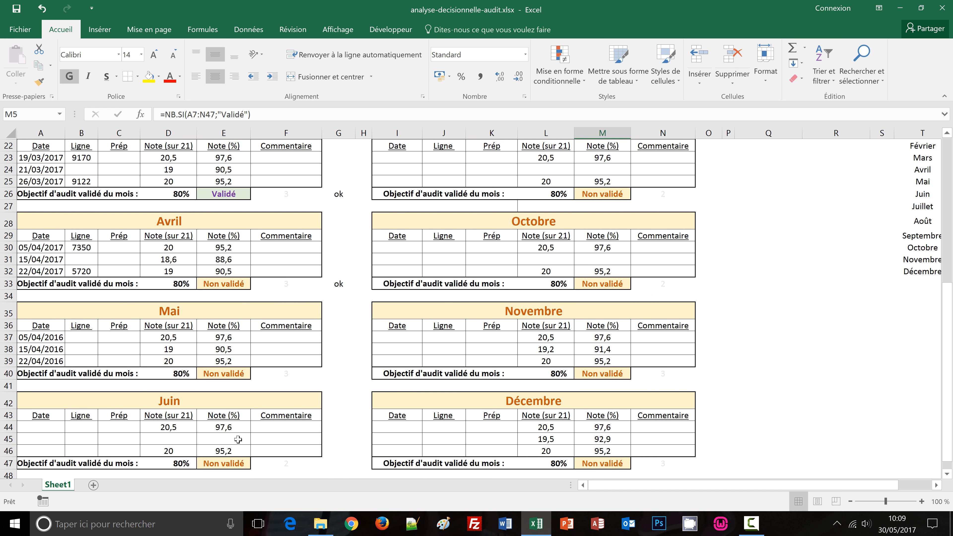
scroll(238, 439, down, 1)
scroll(280, 442, up, 8)
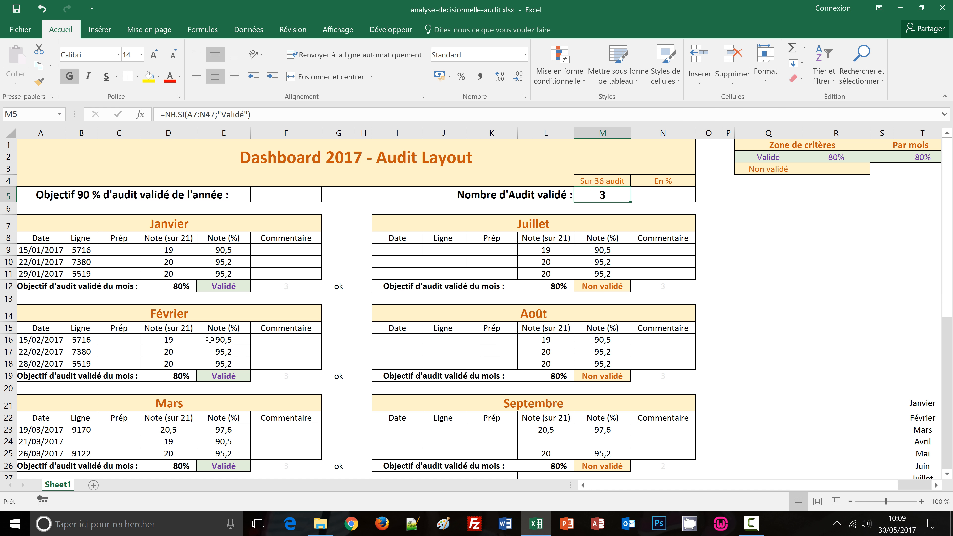
Step: Change the heading in M4 above the validated audit count to "Sur 12 audits"
double_click(599, 182)
double_click(599, 182)
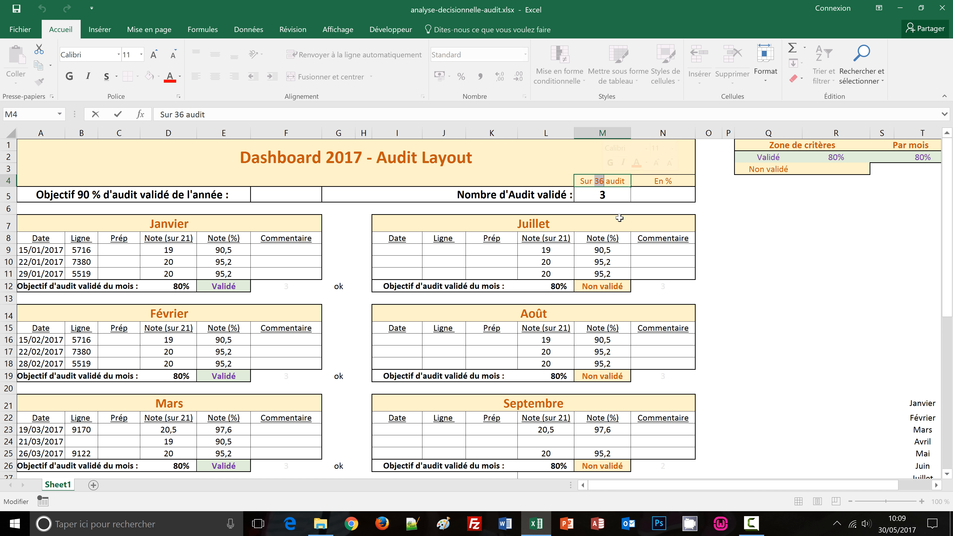
text(12)
key(ctrl+Return)
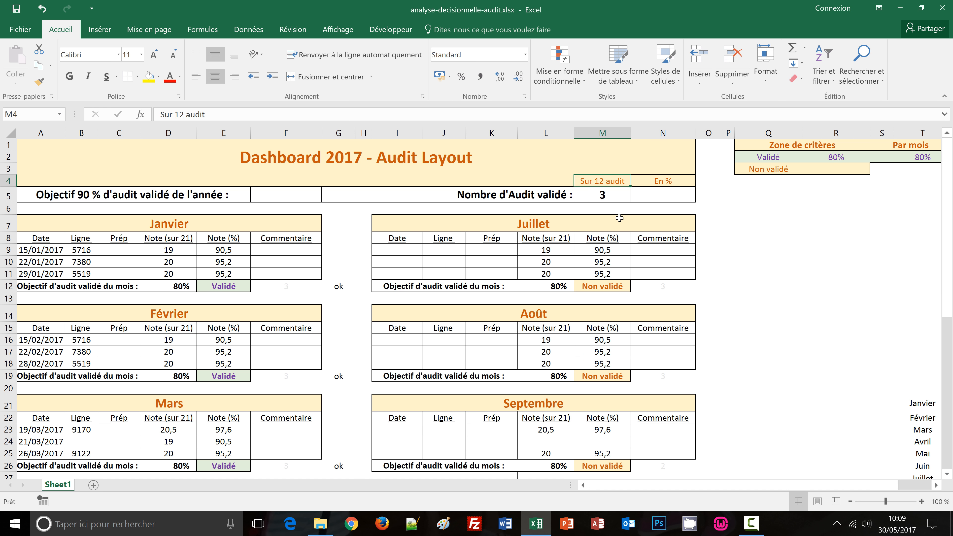
double_click(628, 181)
text(s)
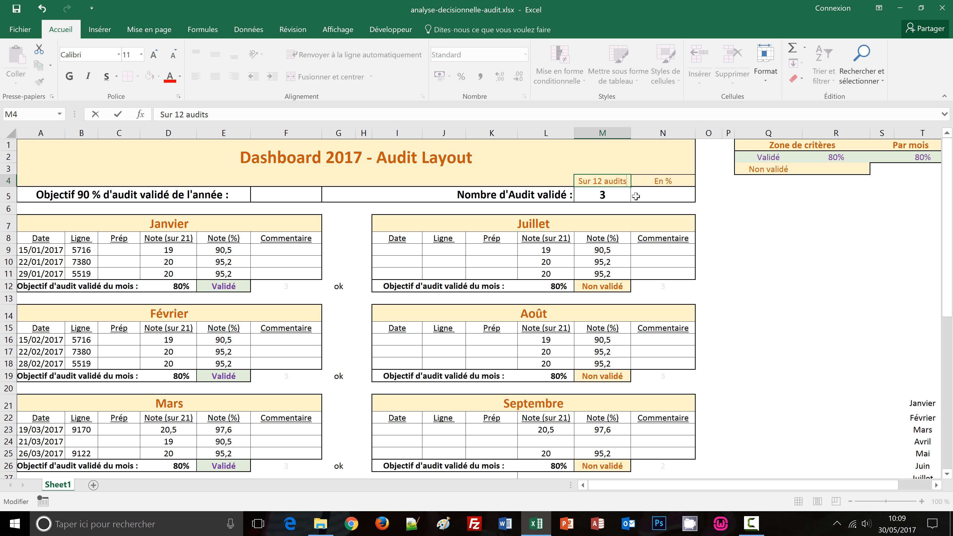
key(ctrl+Return)
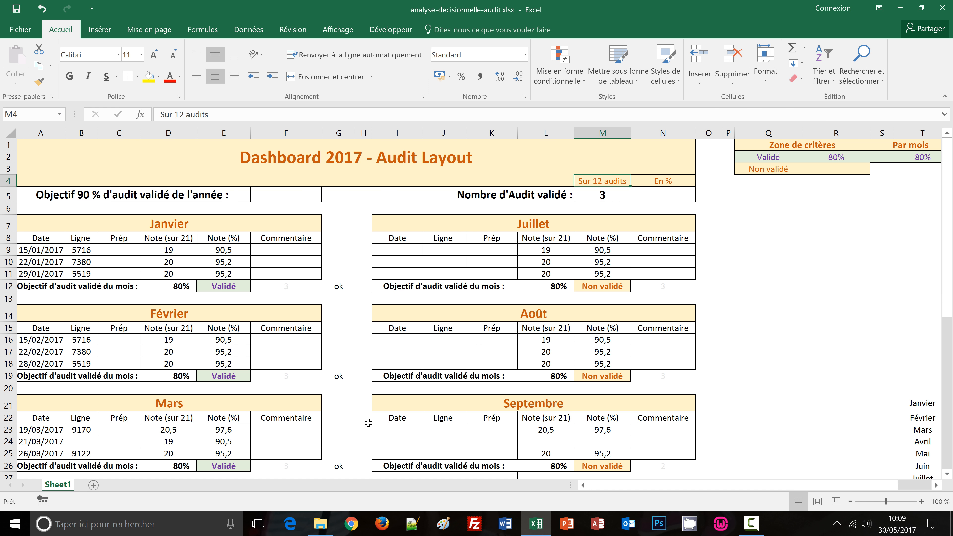
Step: Examine the monthly objective results and the "ok" markers in column G that serve to calculate the percentage in N5
click(666, 197)
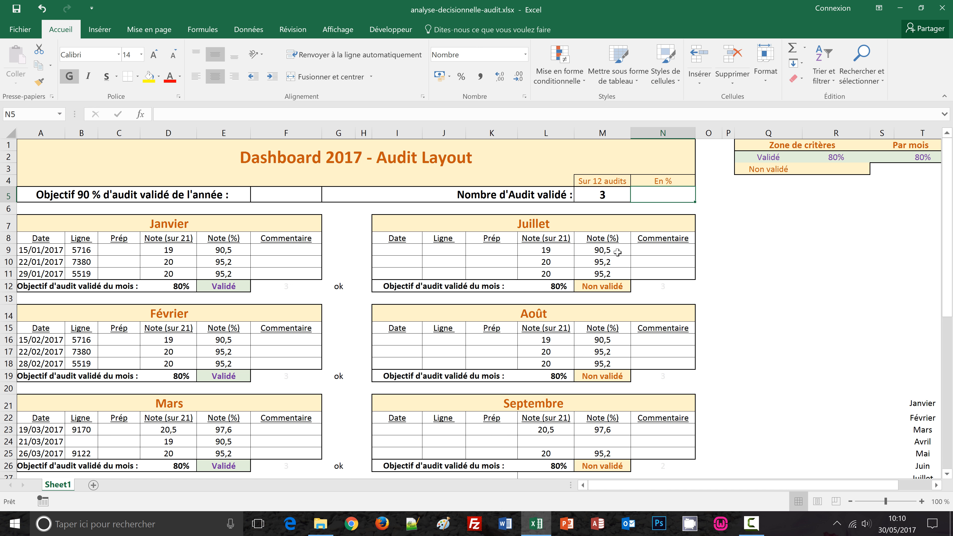
scroll(607, 334, down, 3)
scroll(624, 433, down, 4)
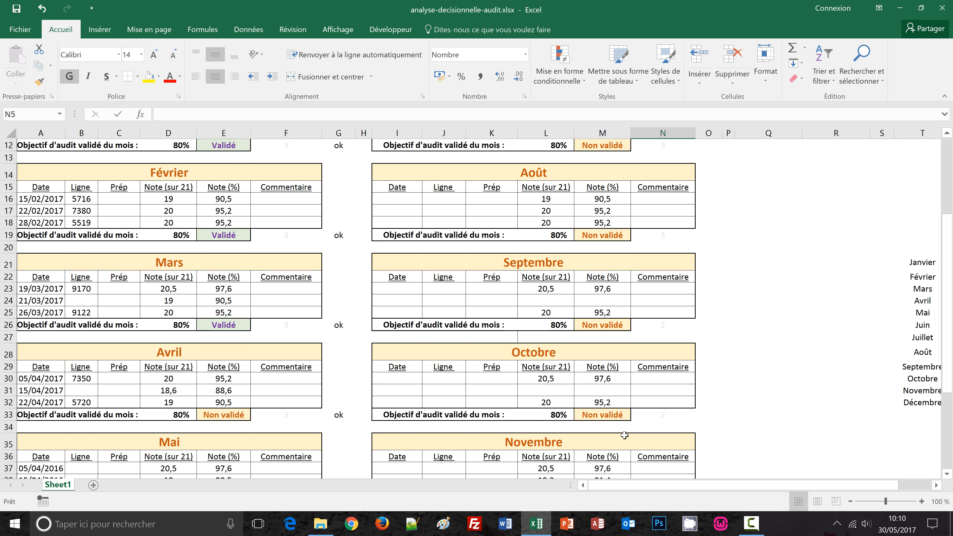
scroll(627, 435, down, 2)
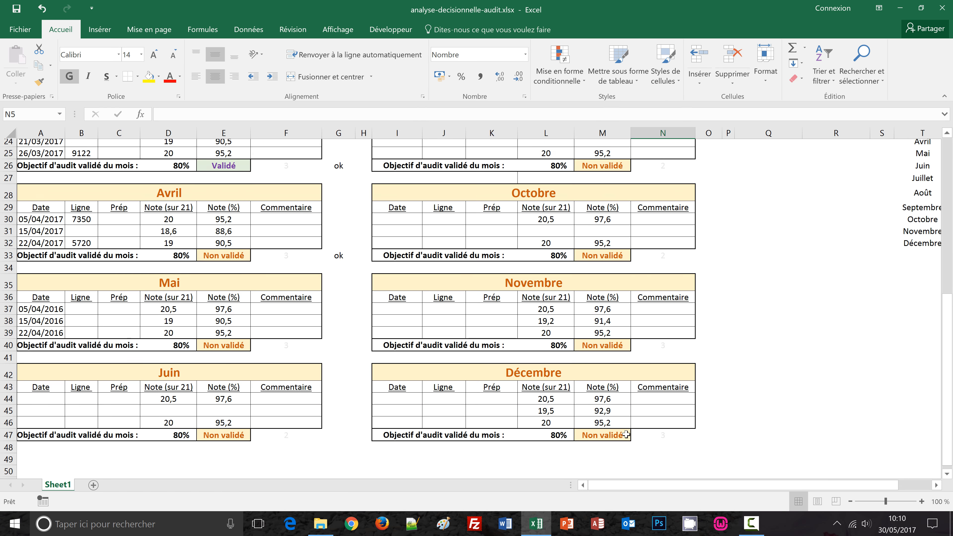
scroll(306, 293, up, 6)
scroll(305, 292, up, 3)
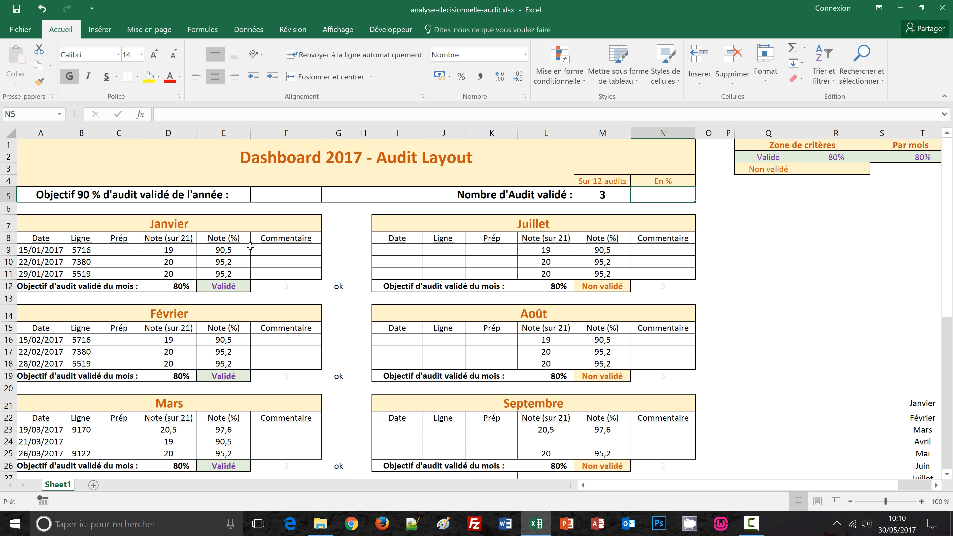
scroll(334, 279, down, 3)
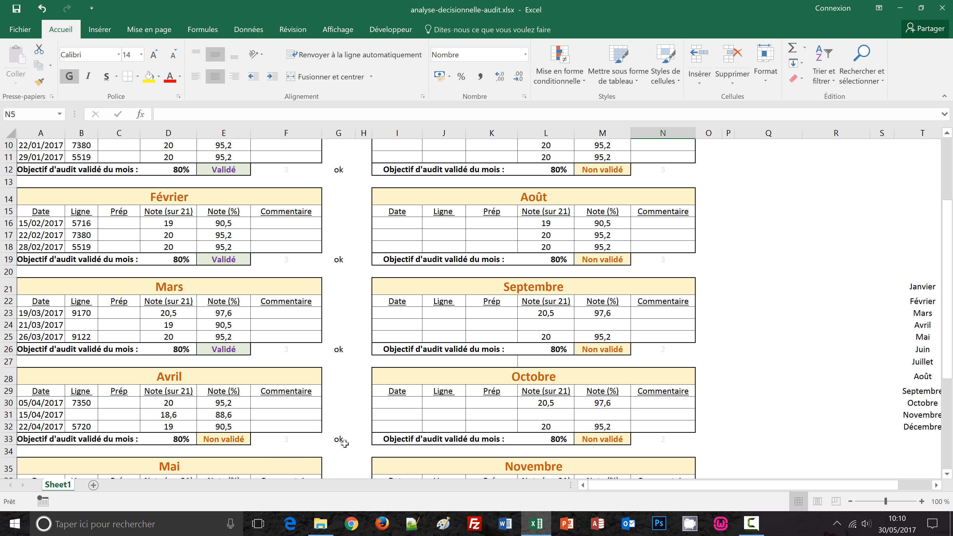
scroll(344, 443, down, 1)
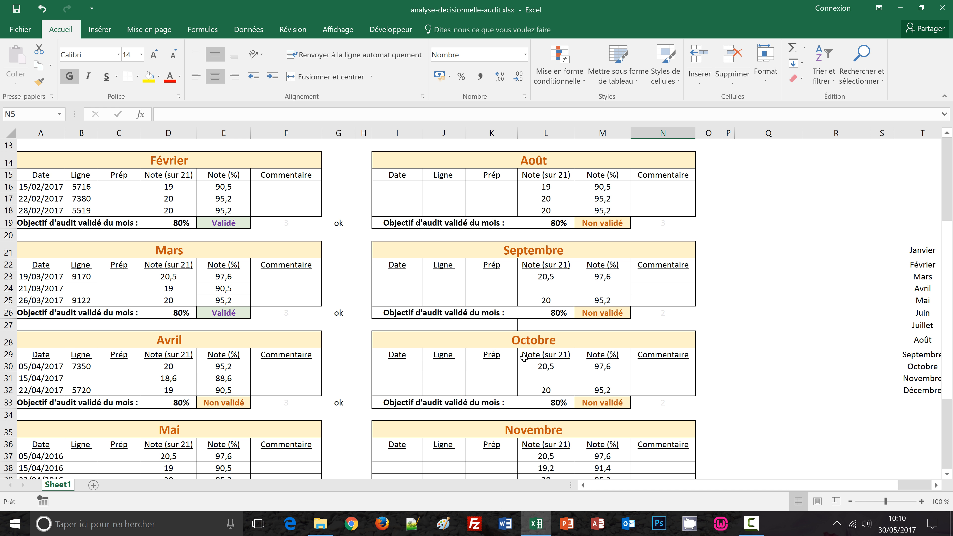
scroll(563, 352, up, 4)
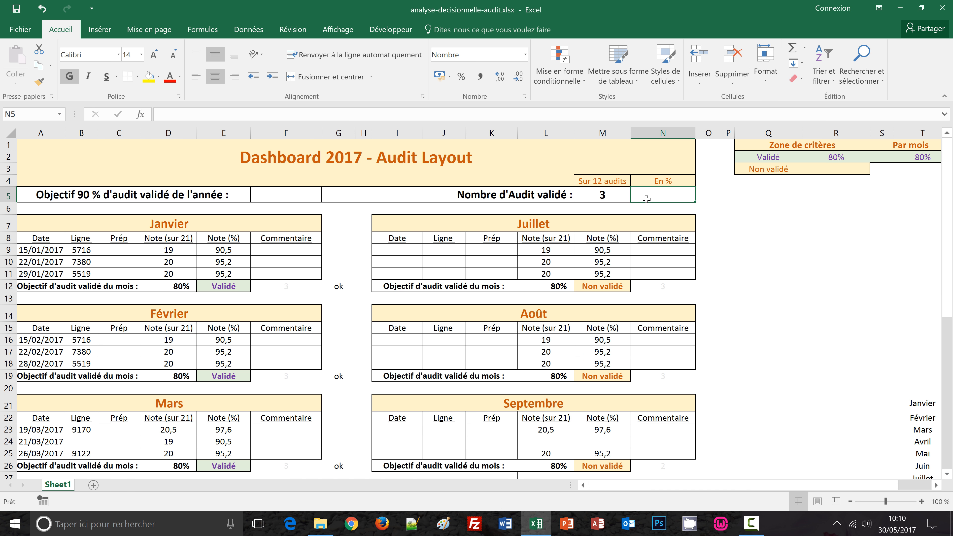
Step: Enter a formula in N5 dividing M5 by the NB.SI count of "ok" in A7:N47
text(=)
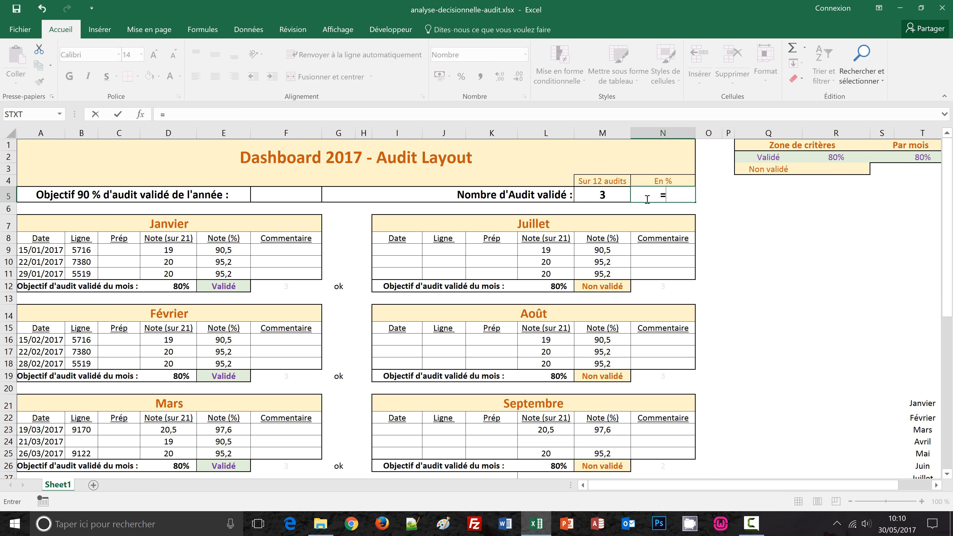
click(597, 193)
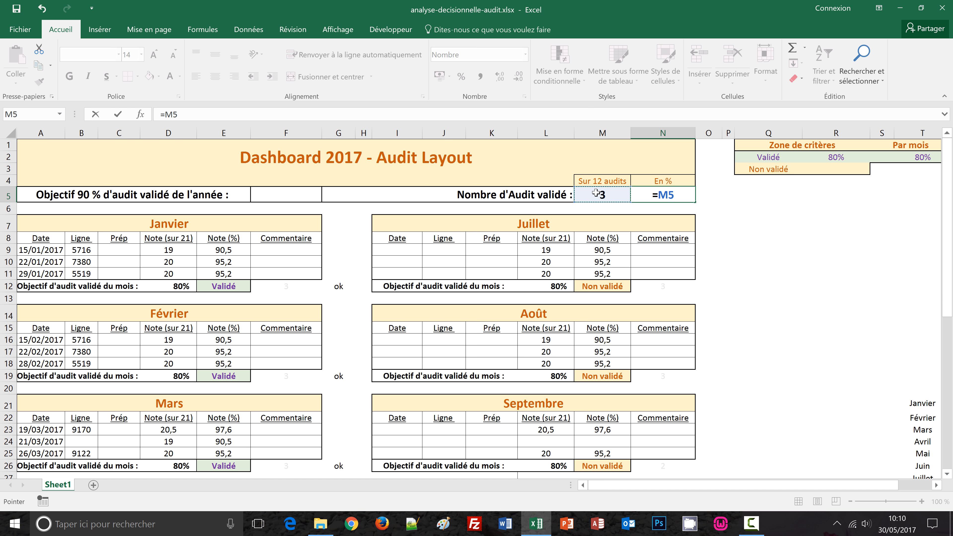
text(/nb)
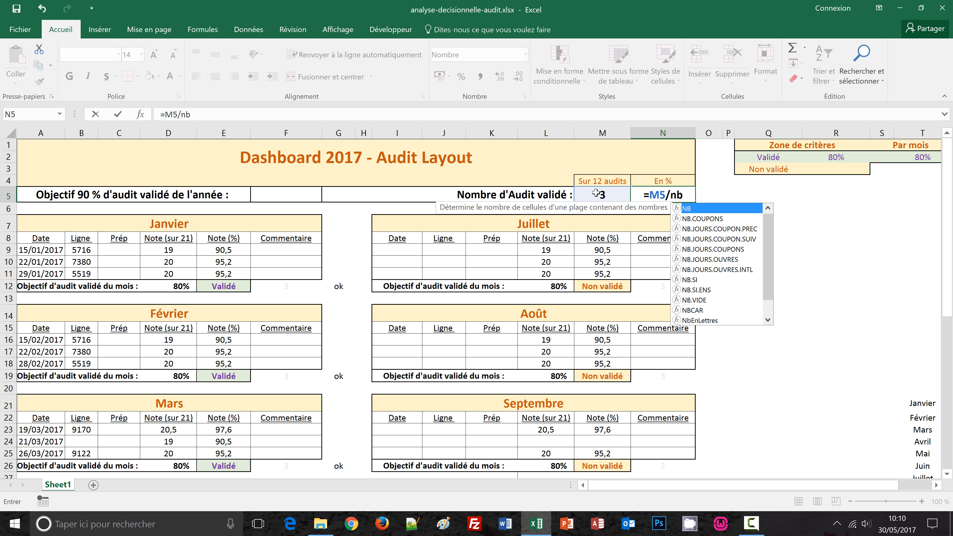
text(.si()
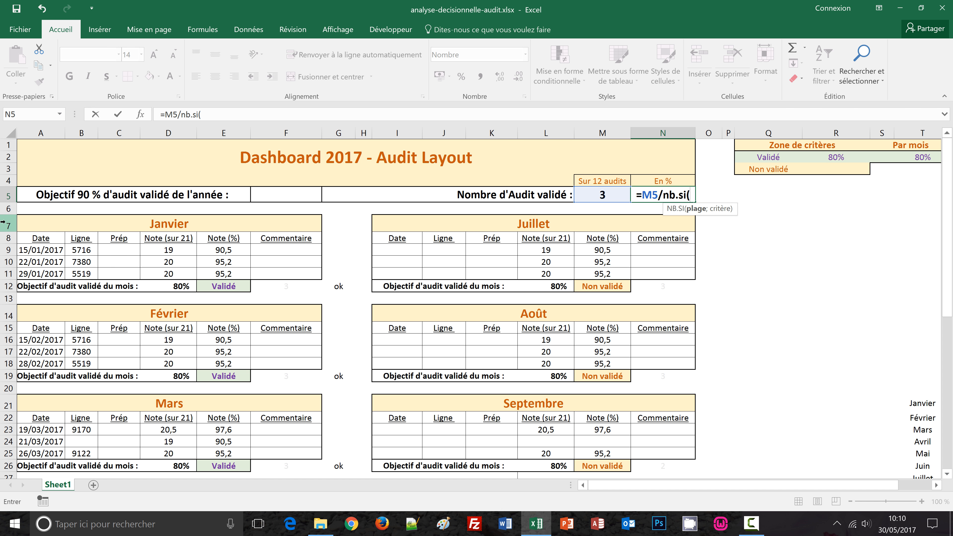
click(26, 224)
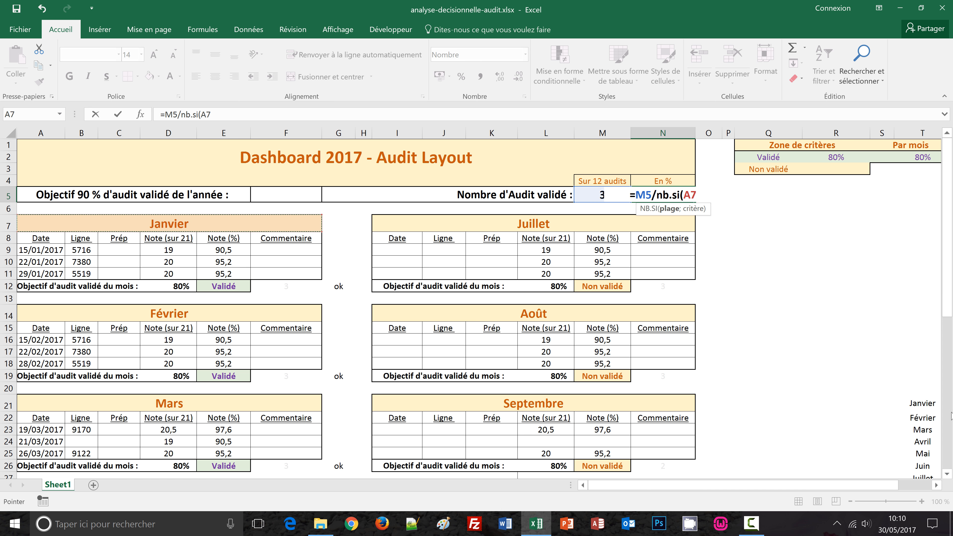
click(950, 463)
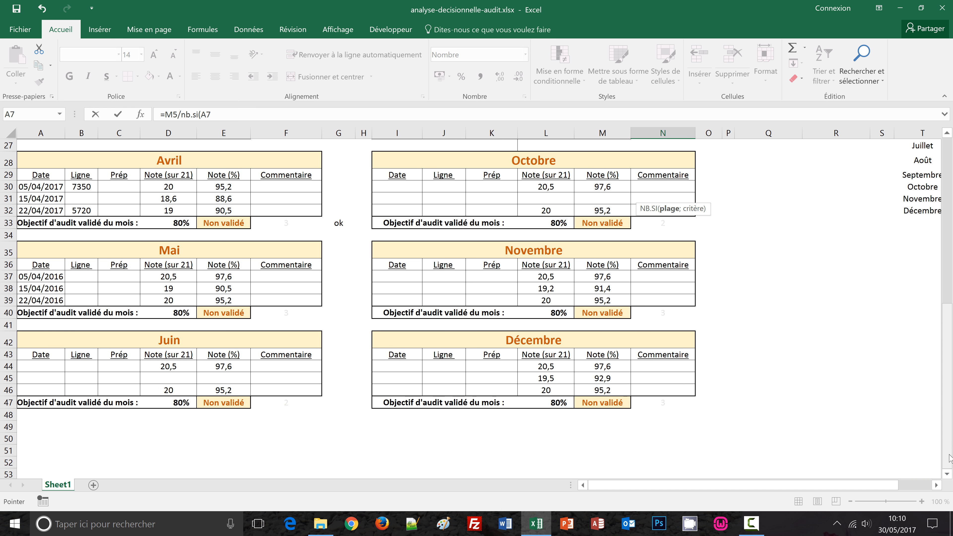
shift+click(681, 405)
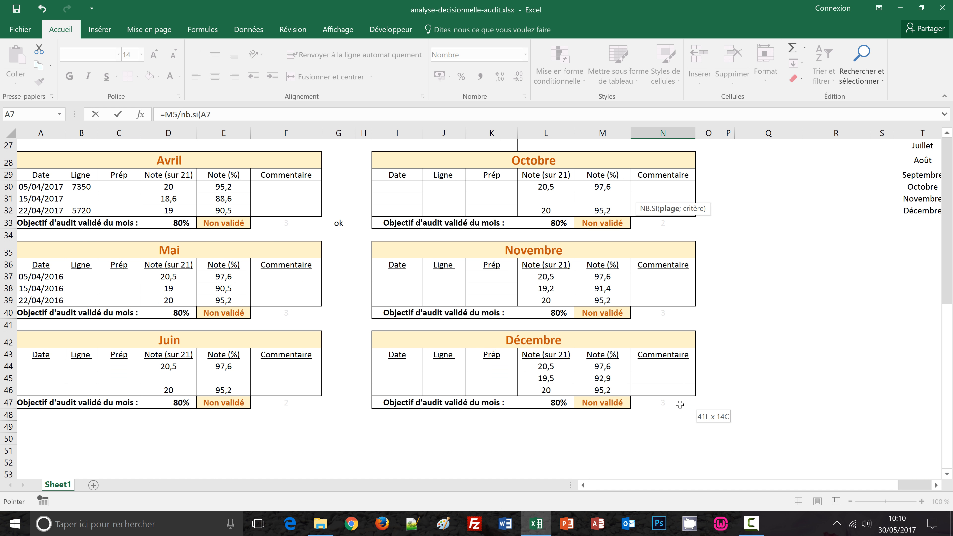
click(946, 147)
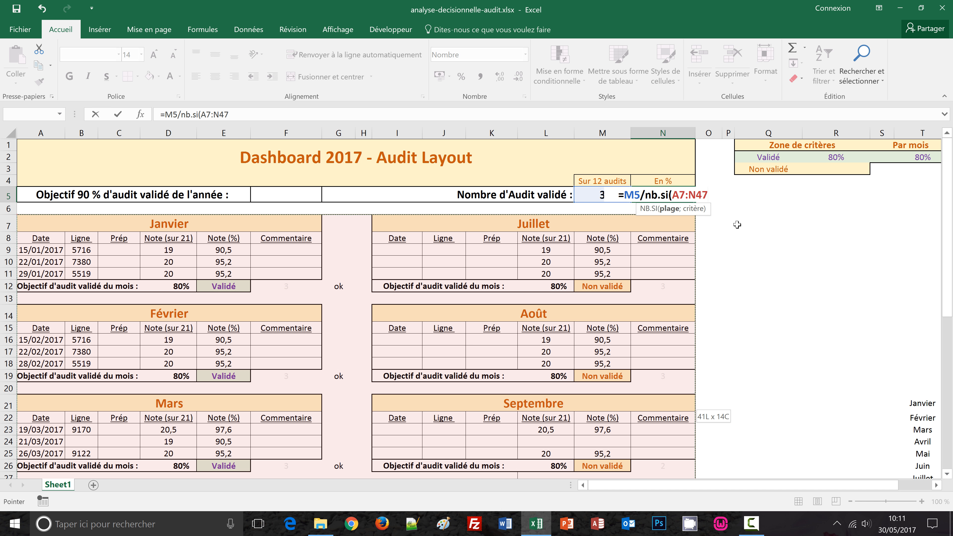
text(;)
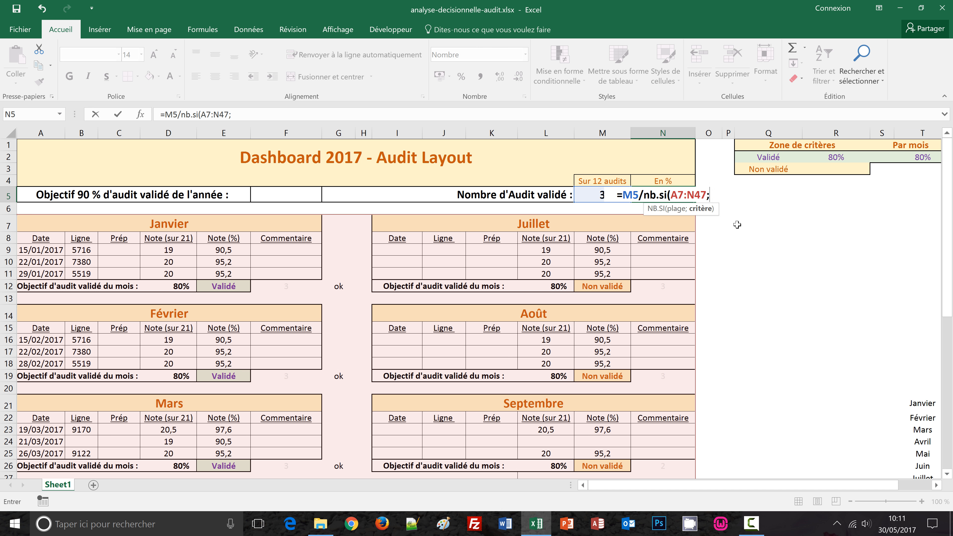
text("ok"))
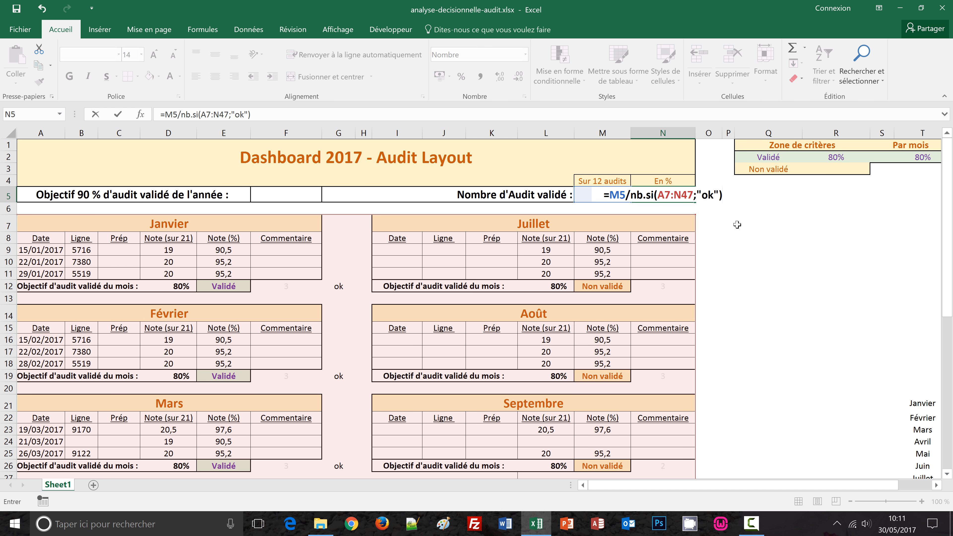
key(ctrl+Return)
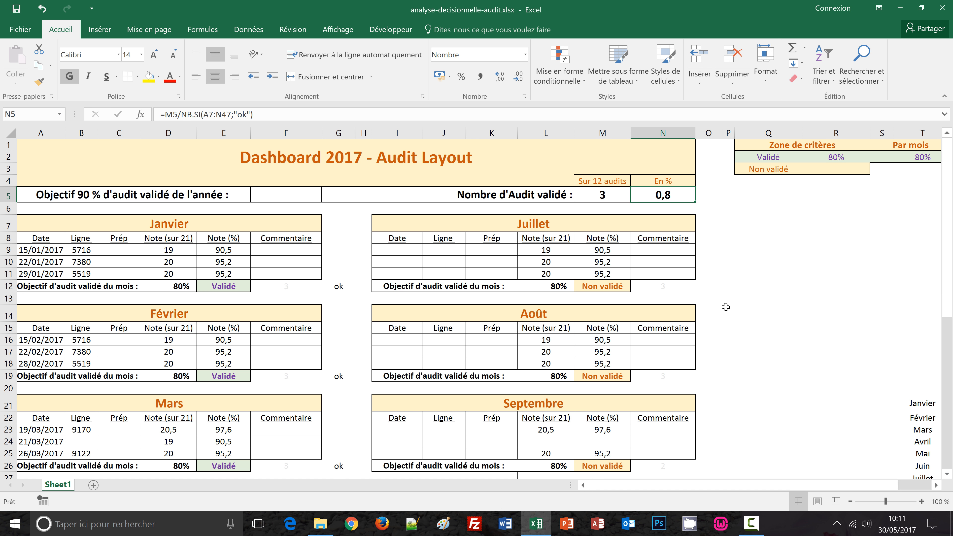
Step: Check N5's result against the monthly tables and format N5 as a percentage
scroll(726, 307, down, 2)
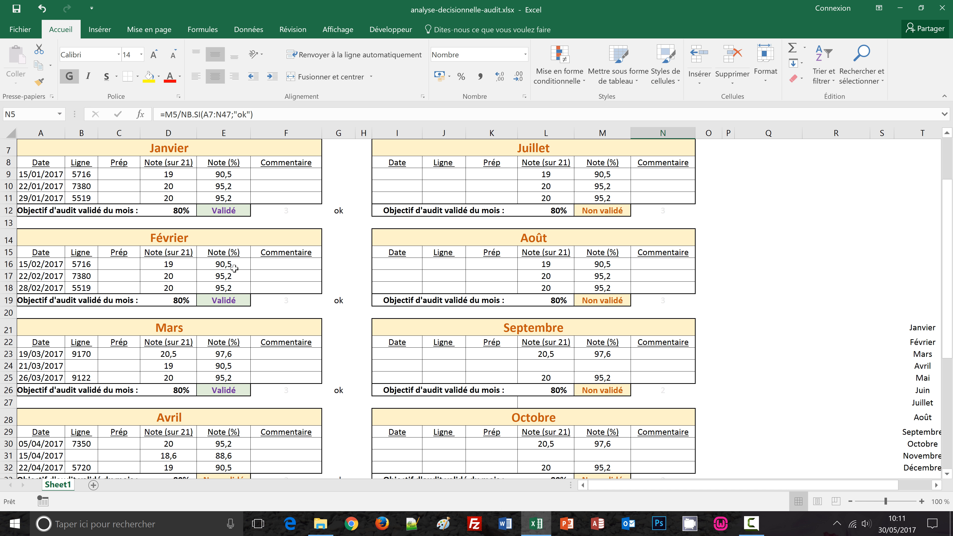
scroll(319, 282, down, 1)
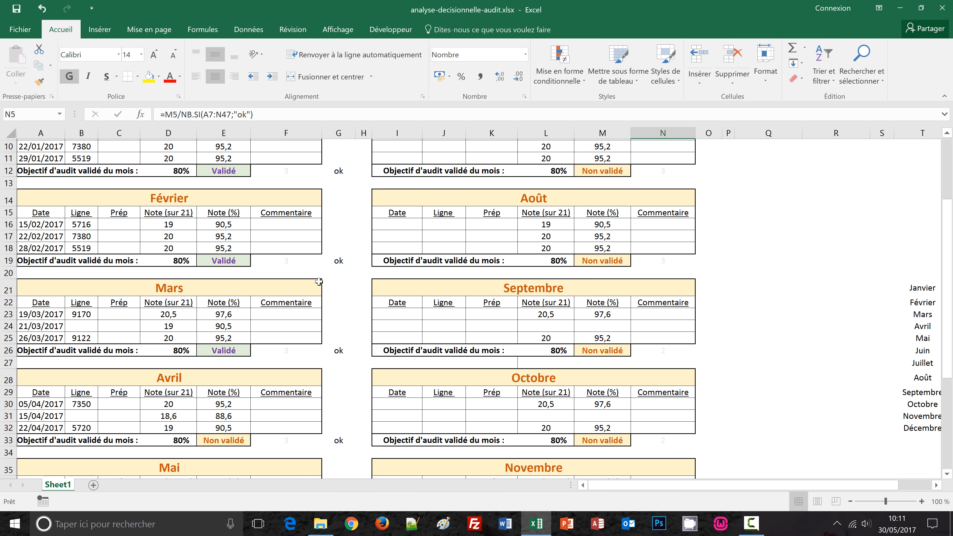
scroll(339, 444, down, 3)
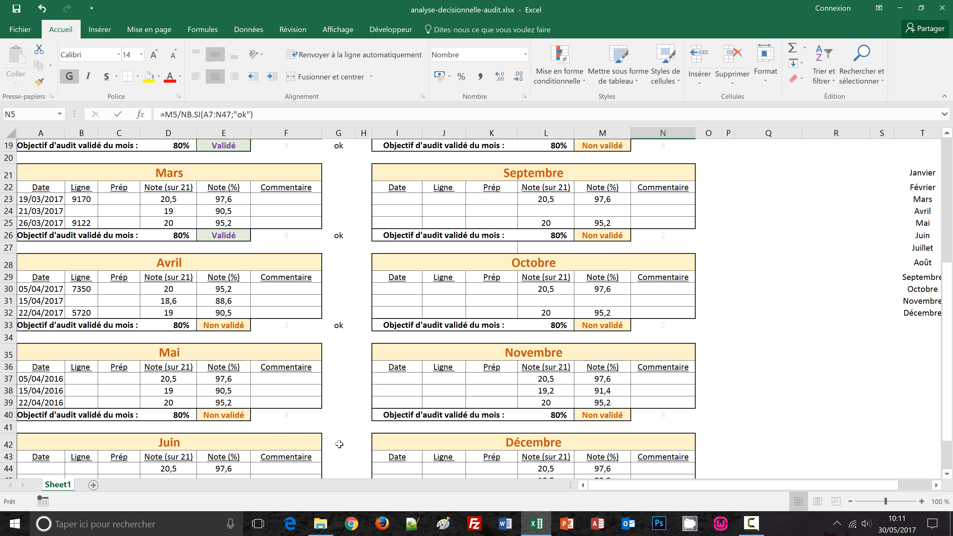
scroll(340, 445, up, 6)
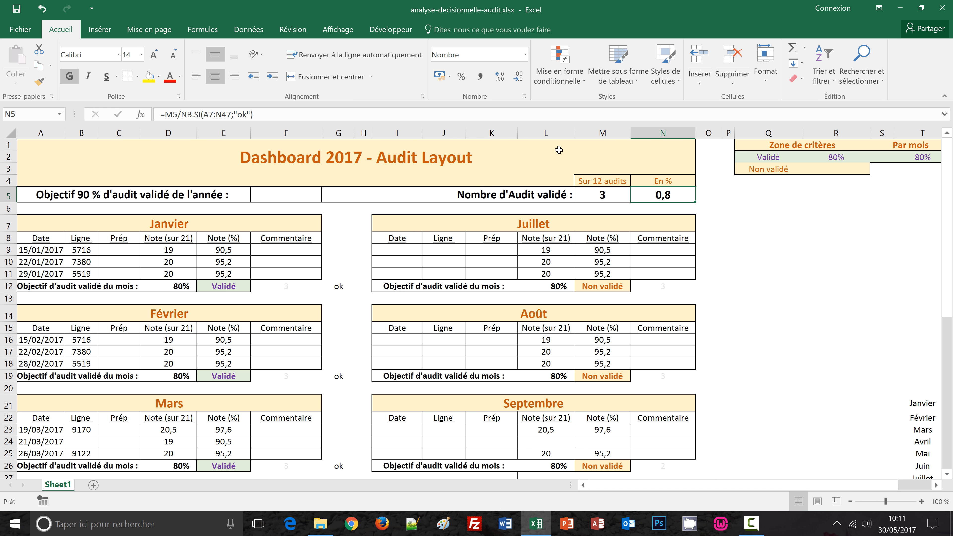
click(462, 78)
Step: Set the yearly "Validé" threshold in R2 of the criteria zone to 90%
click(294, 199)
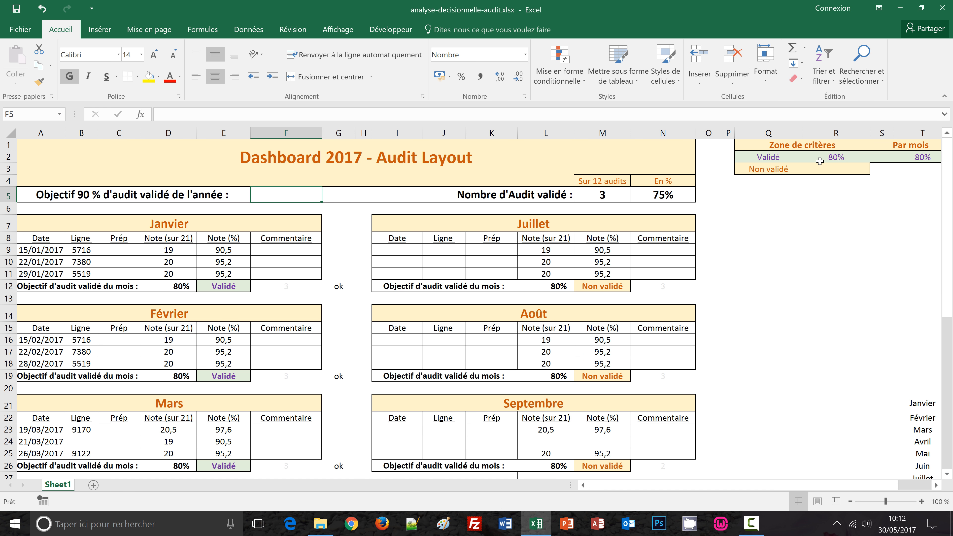
click(838, 158)
text(90)
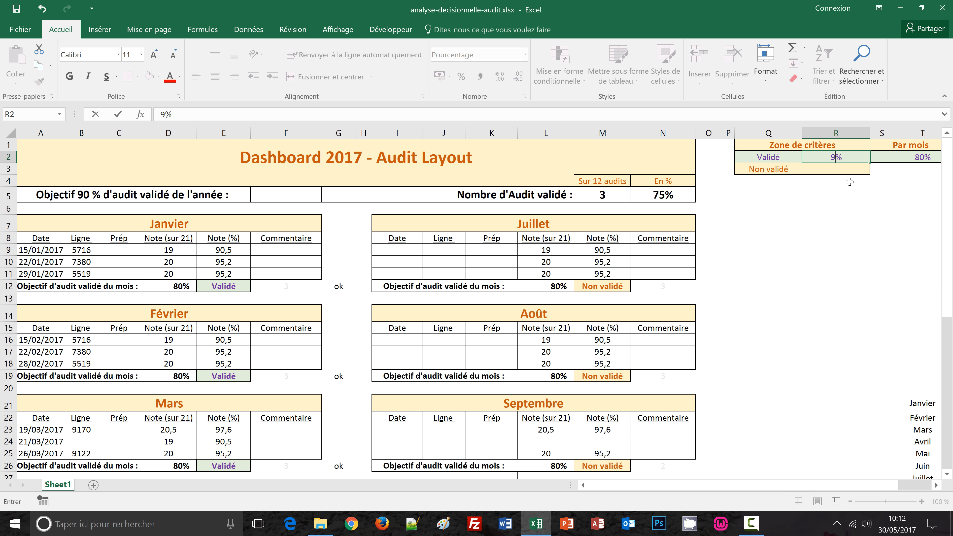
key(Return)
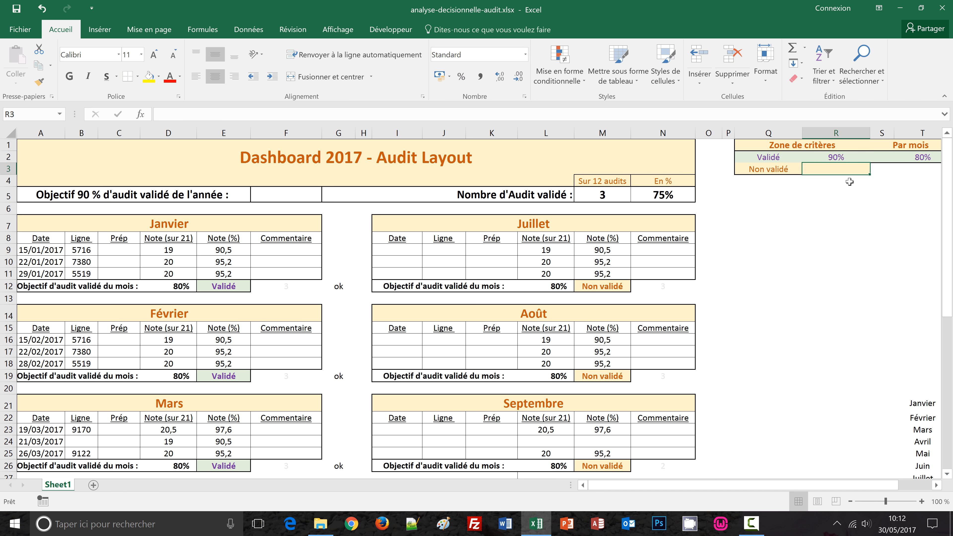
click(831, 159)
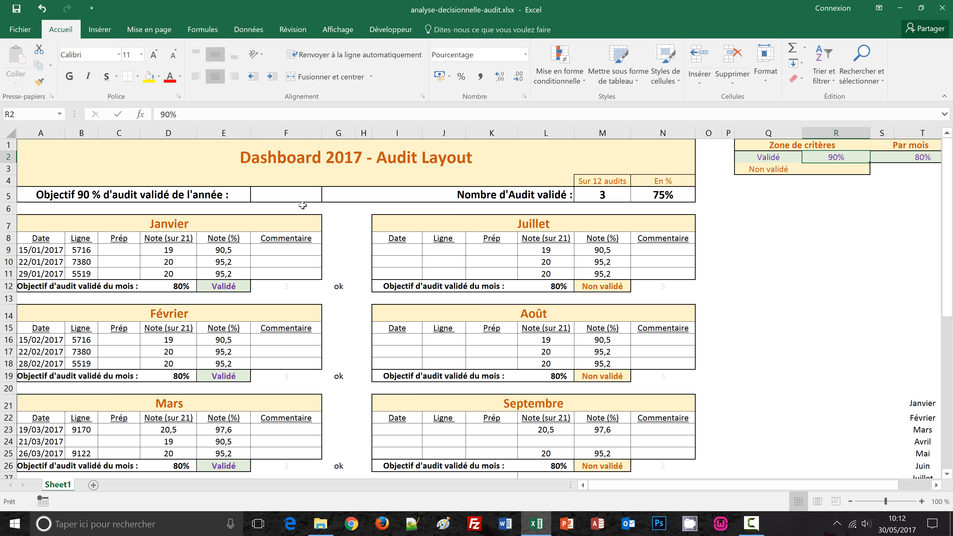
Step: Enter an SI formula in F5 that returns "Validé" when N5 exceeds R2 and "Non validé" otherwise
click(284, 198)
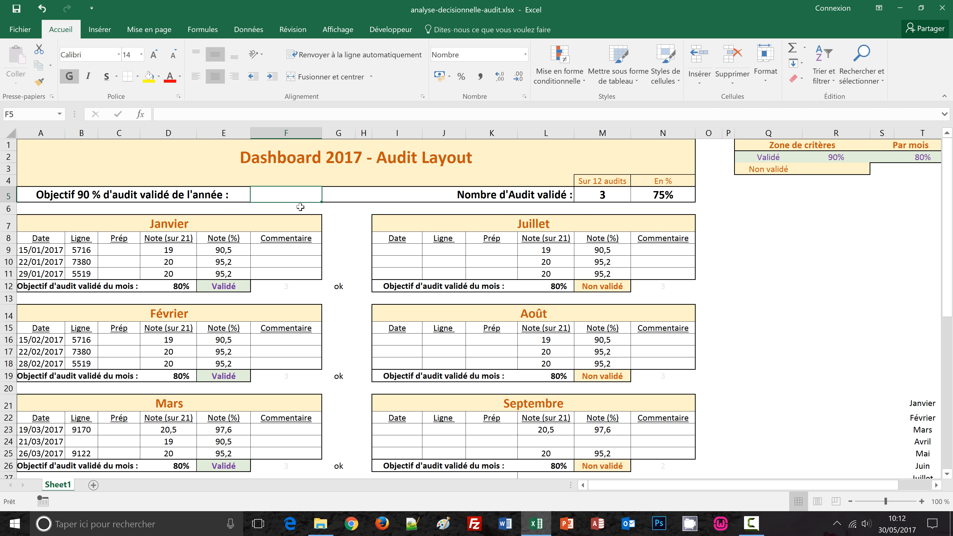
text(=si)
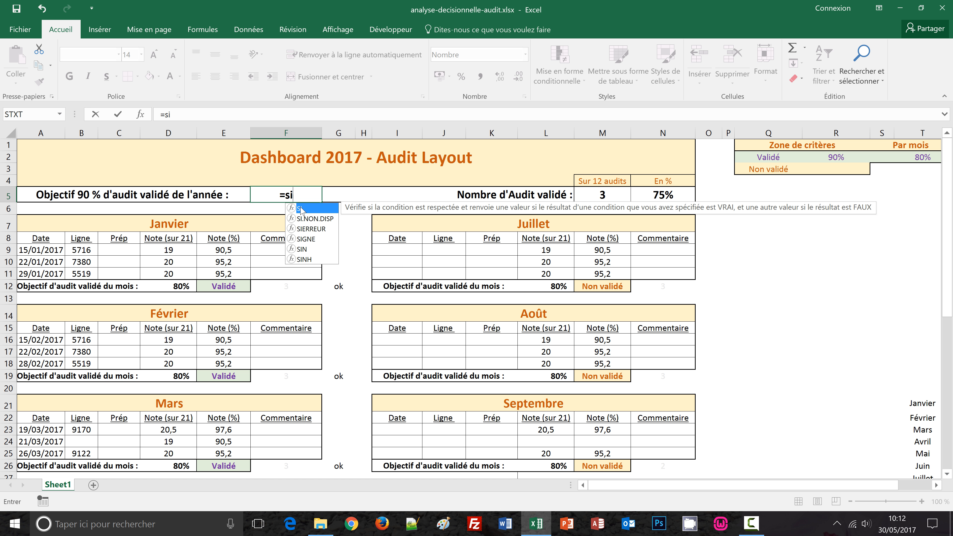
text(()
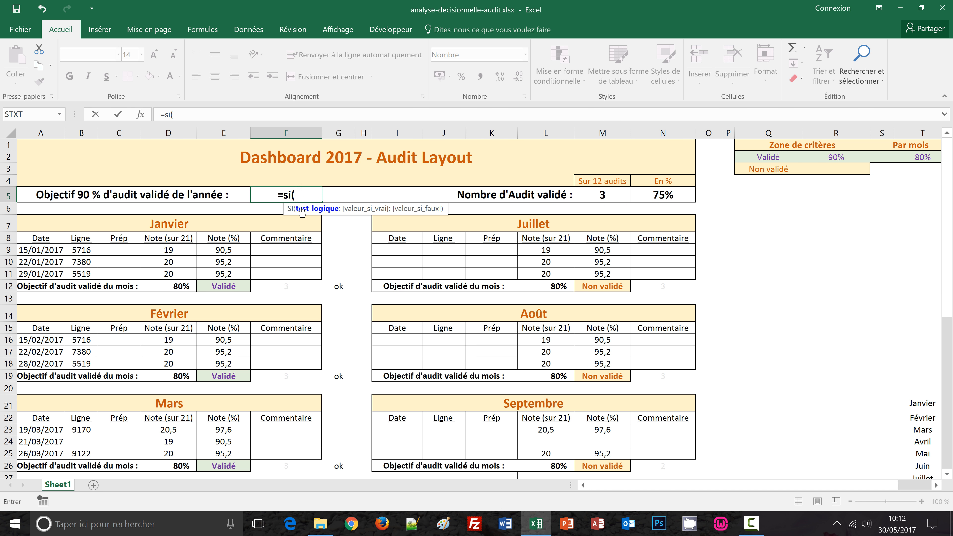
click(662, 198)
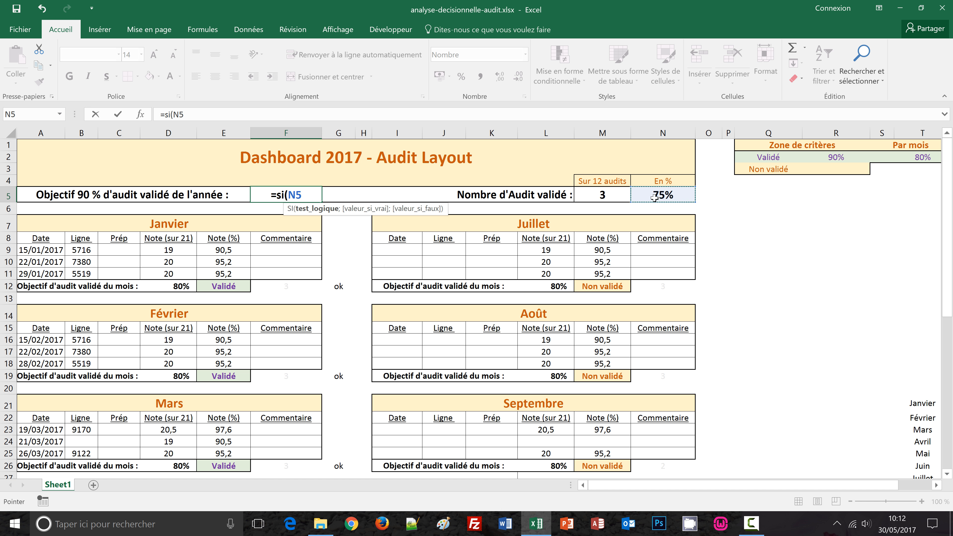
text(>)
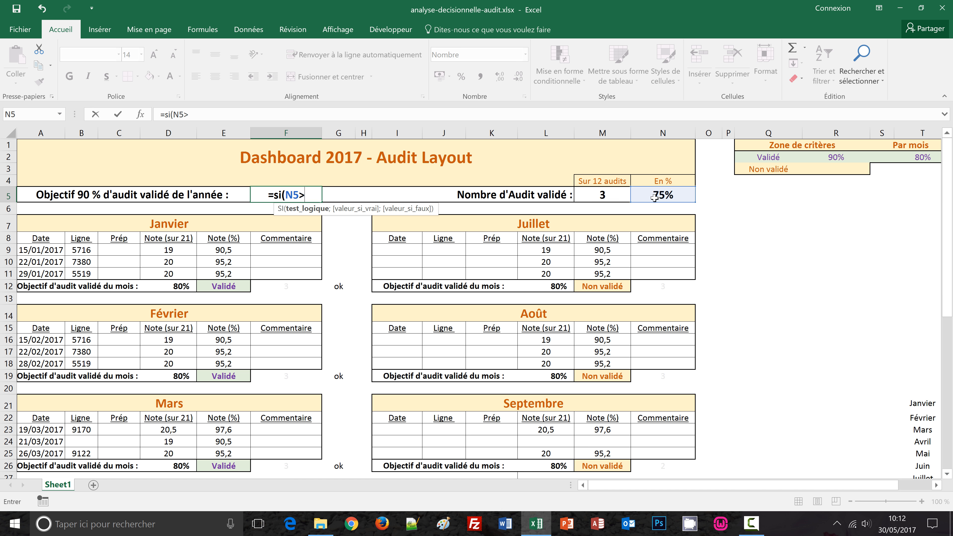
click(832, 158)
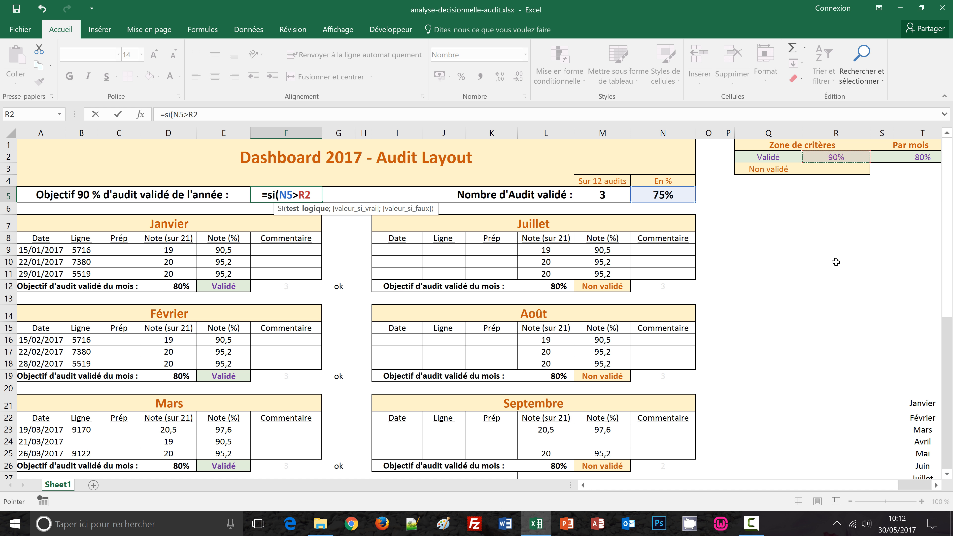
text(;")
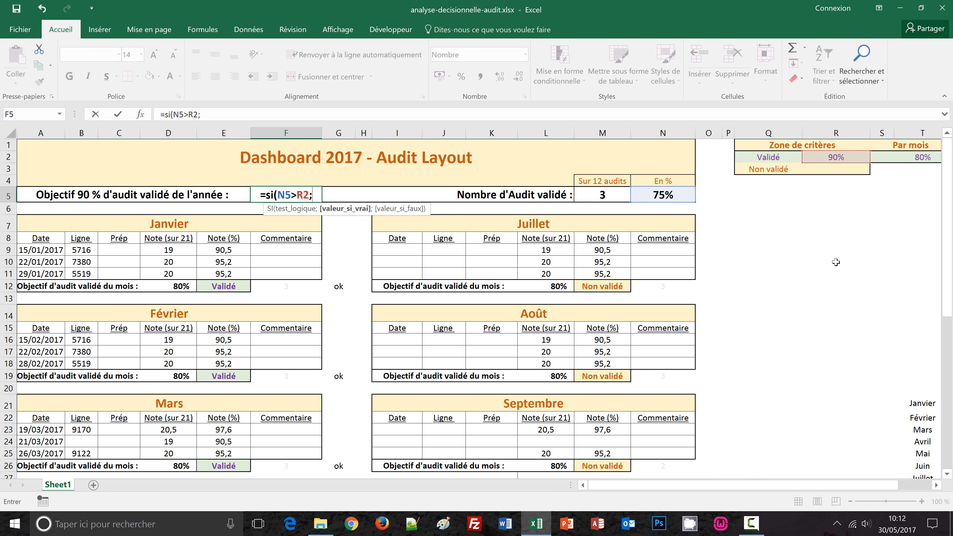
text(Validé)
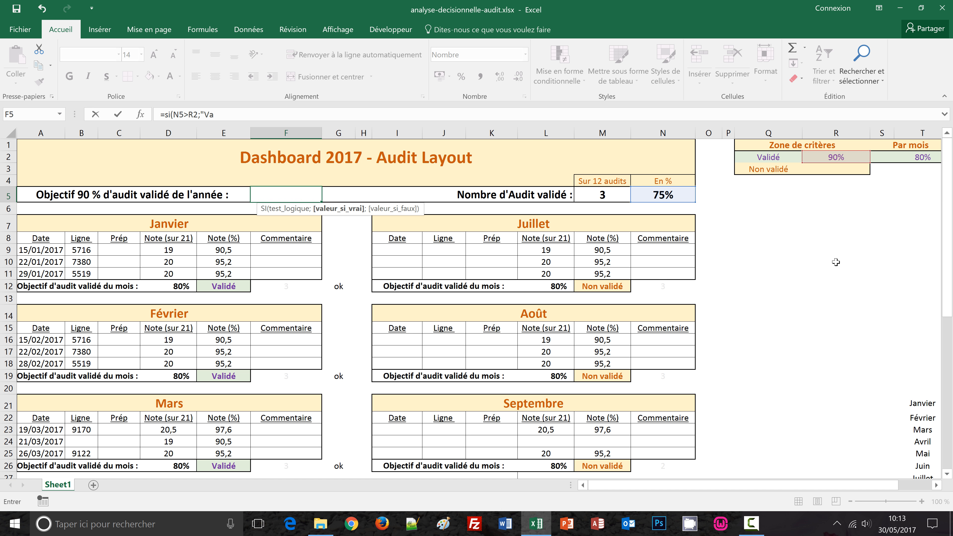
text(")
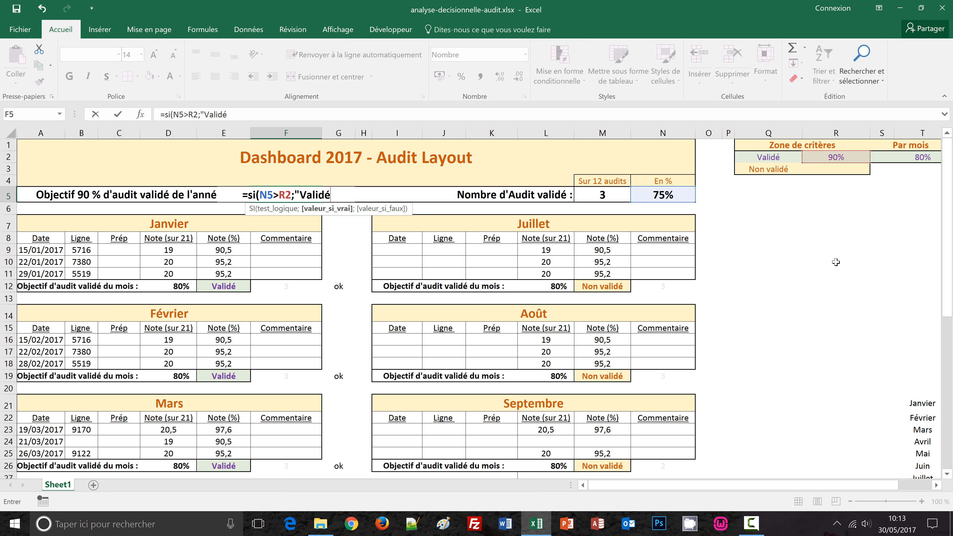
text(;")
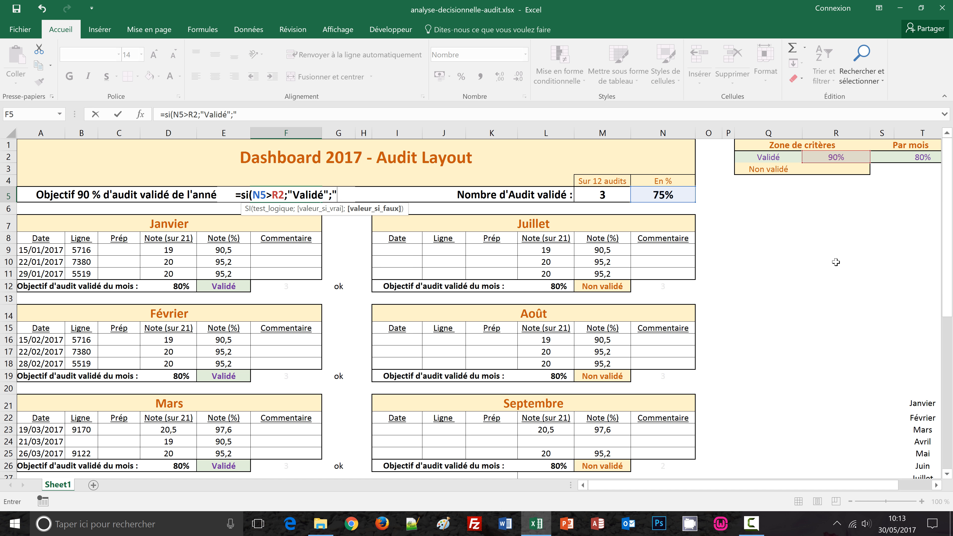
text(Non v)
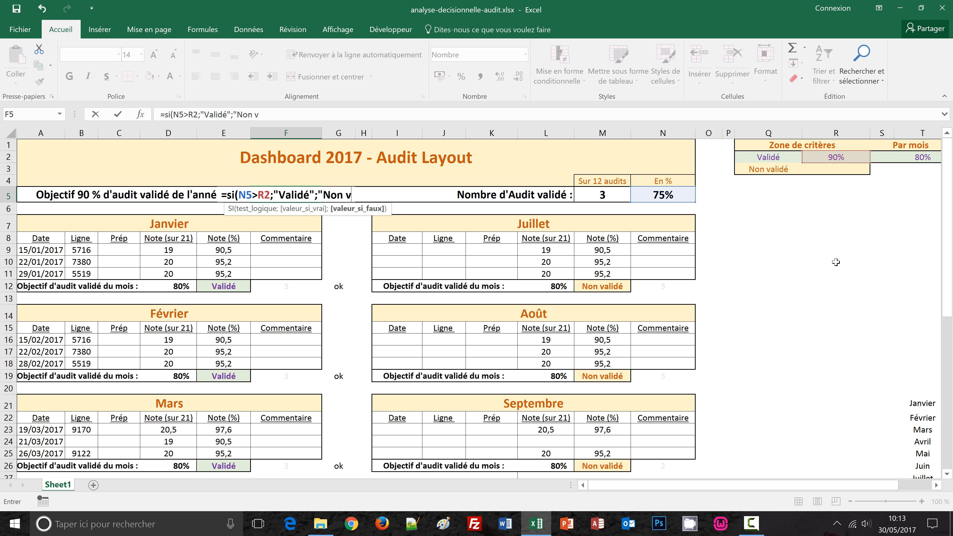
text(alidé")
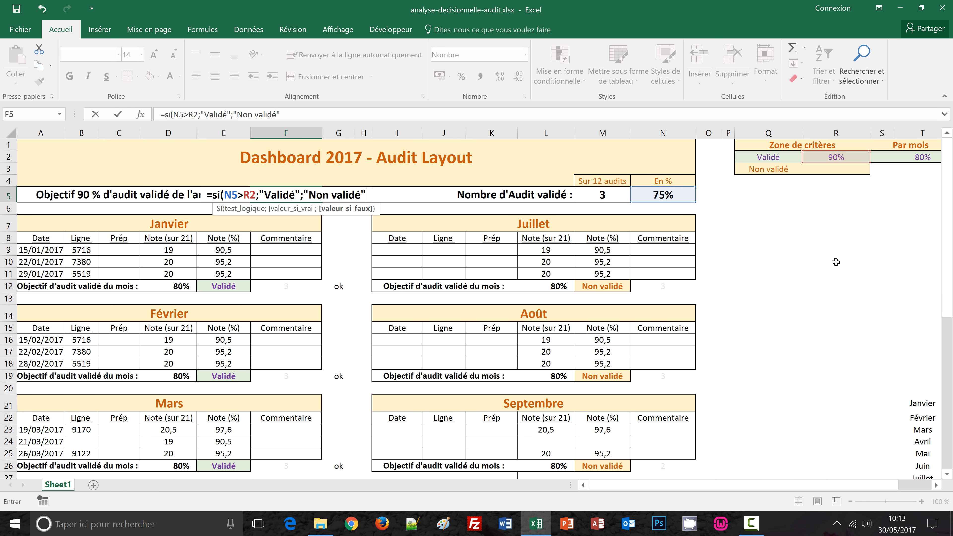
text())
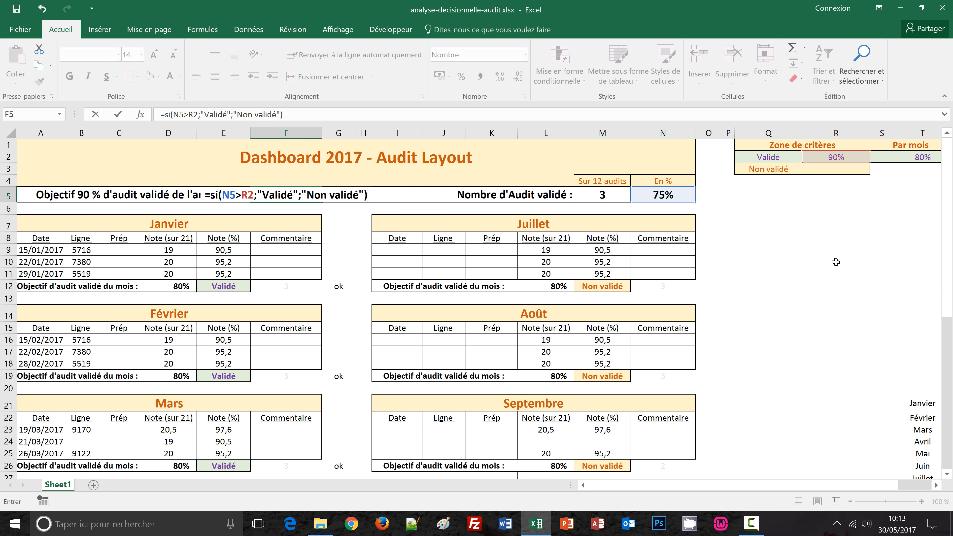
key(ctrl+Return)
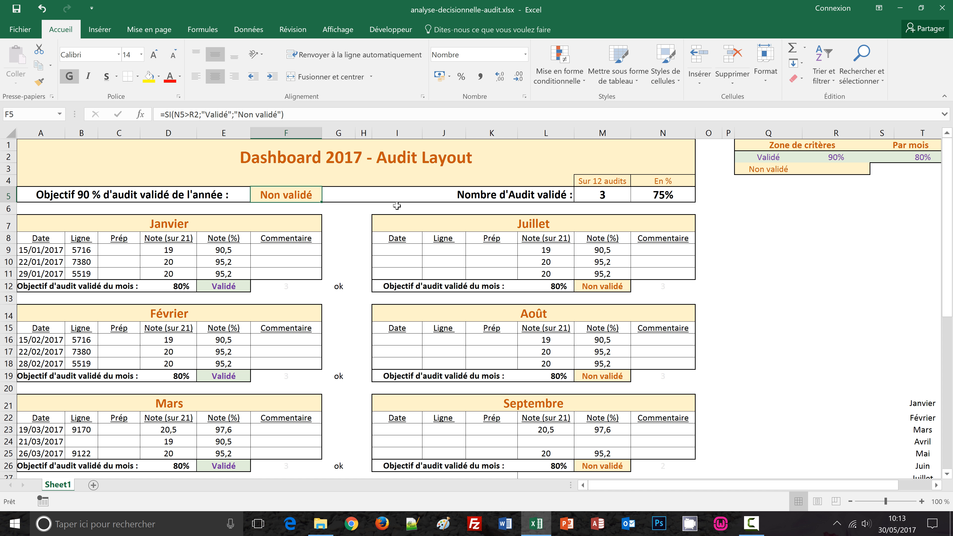
Step: Review the conditional formatting rules applied to F5 and close the rules manager without changes
click(582, 86)
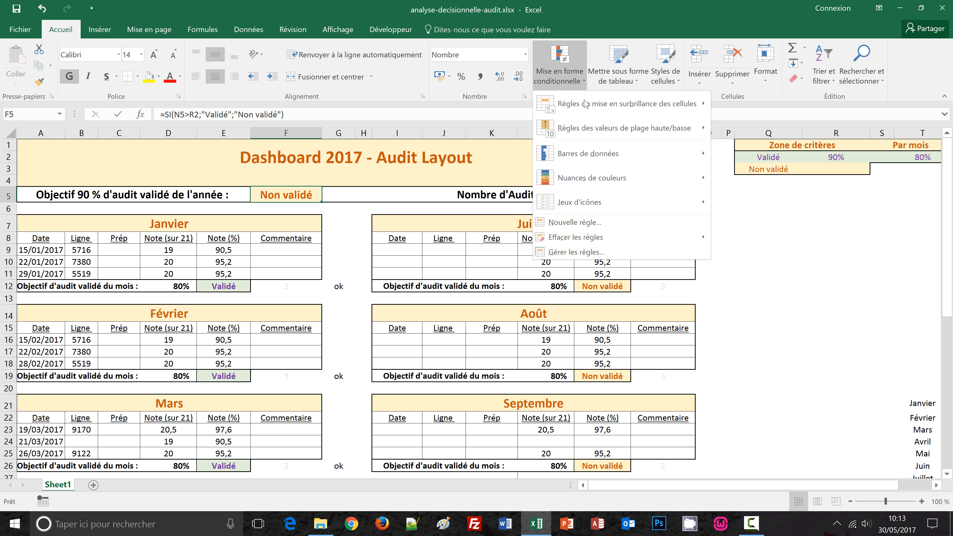
click(588, 254)
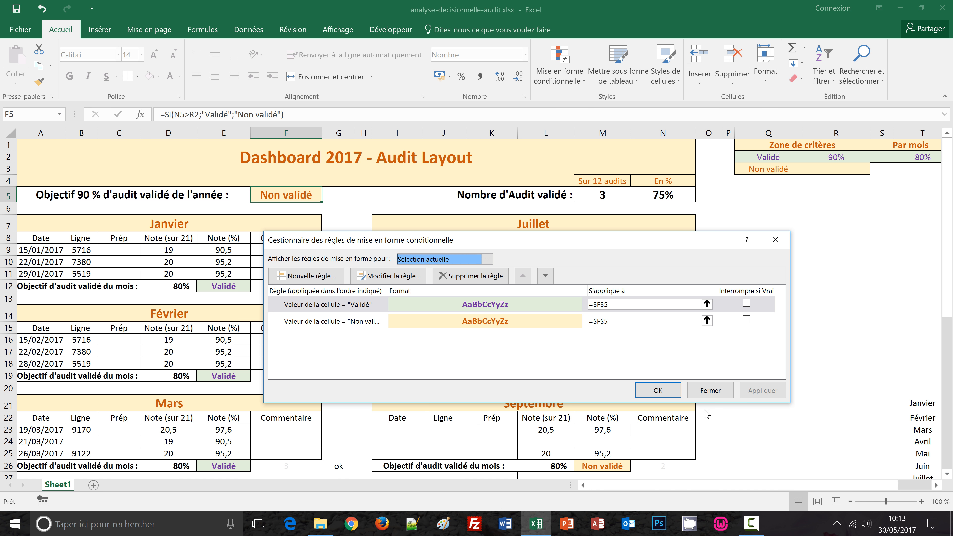
click(709, 390)
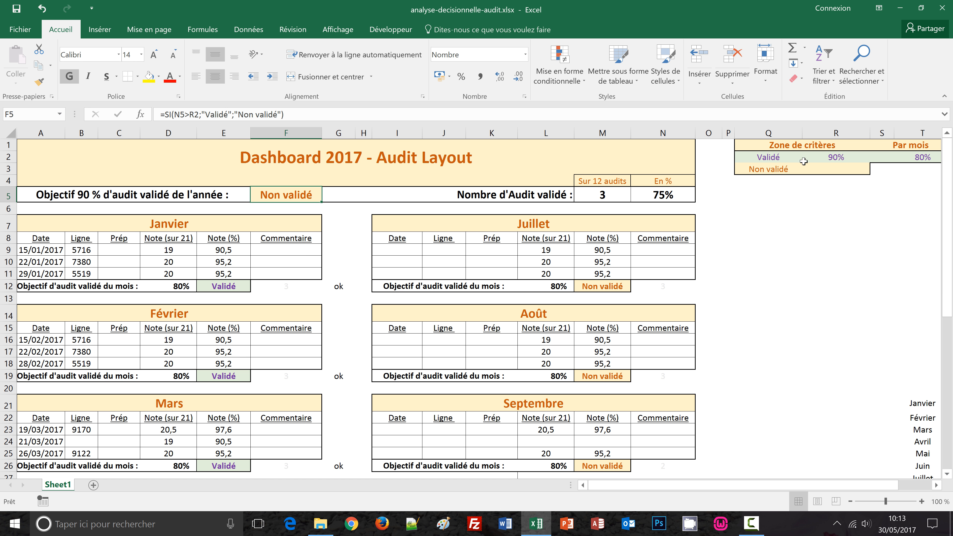
Step: Test the annual verdict in F5 with a 70% threshold in R2 and undo that change
click(829, 156)
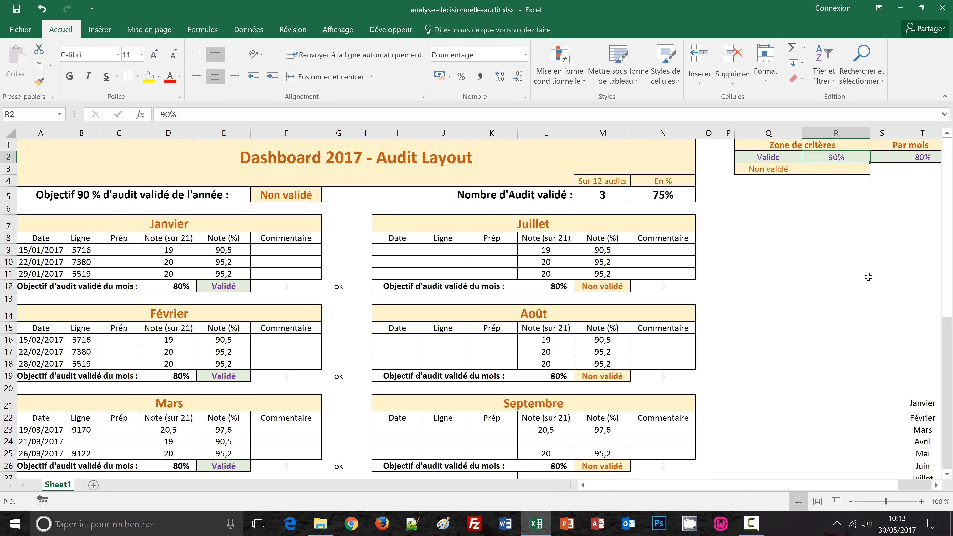
text(70)
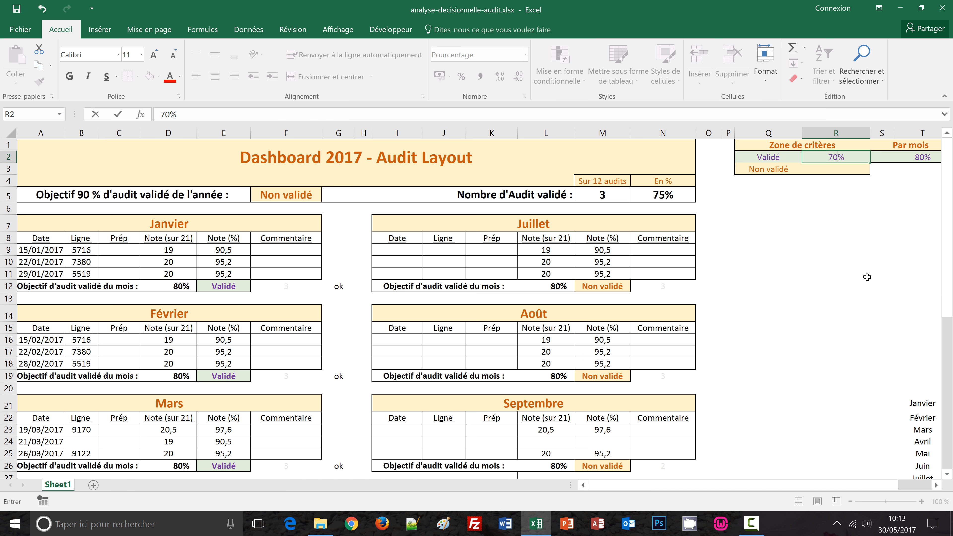
key(Return)
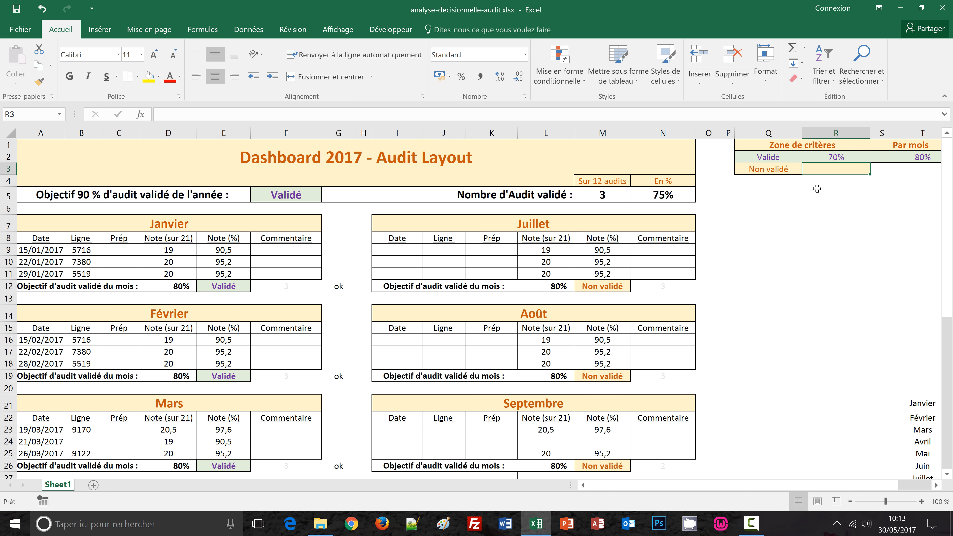
click(828, 158)
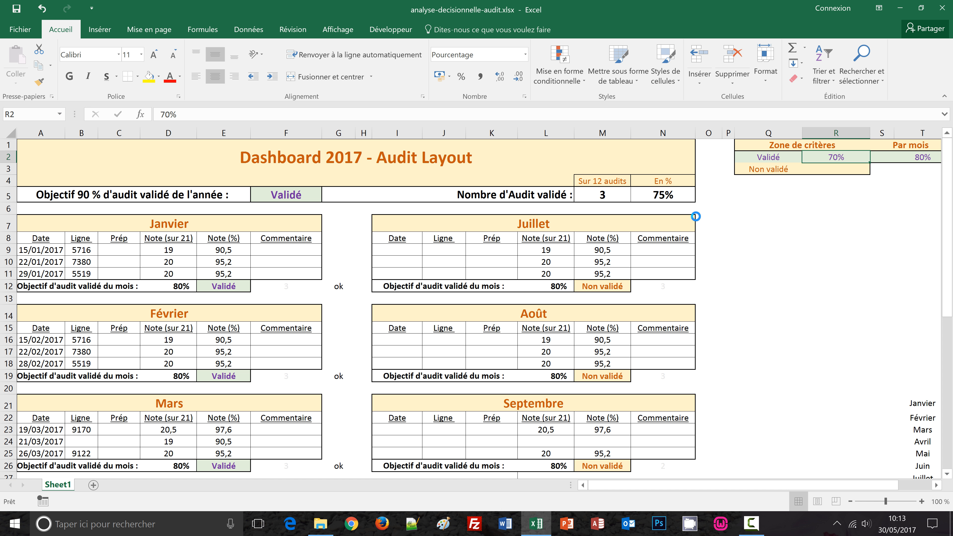
key(ctrl+z)
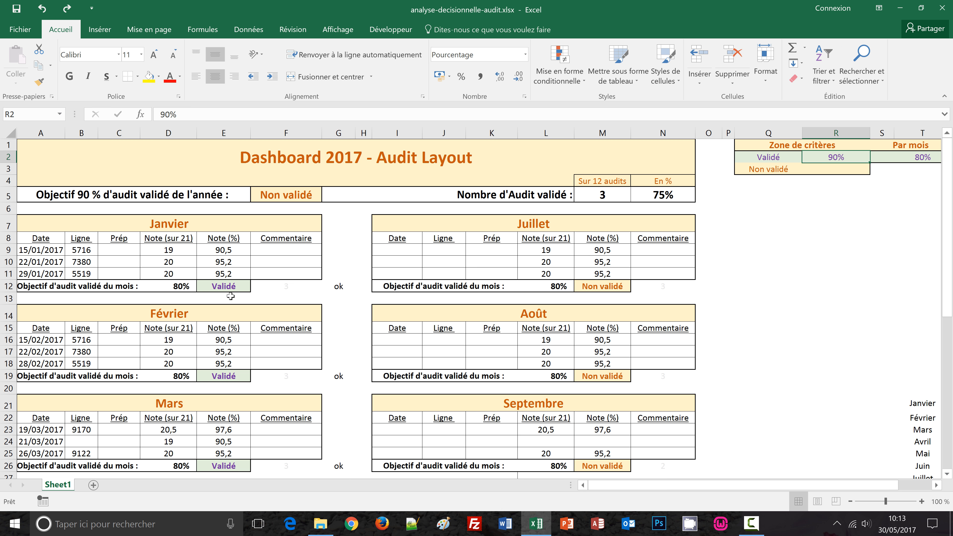
Step: Examine the monthly tables' objective verdicts and "ok" markers against the annual summary at the top of the dashboard
scroll(244, 328, down, 2)
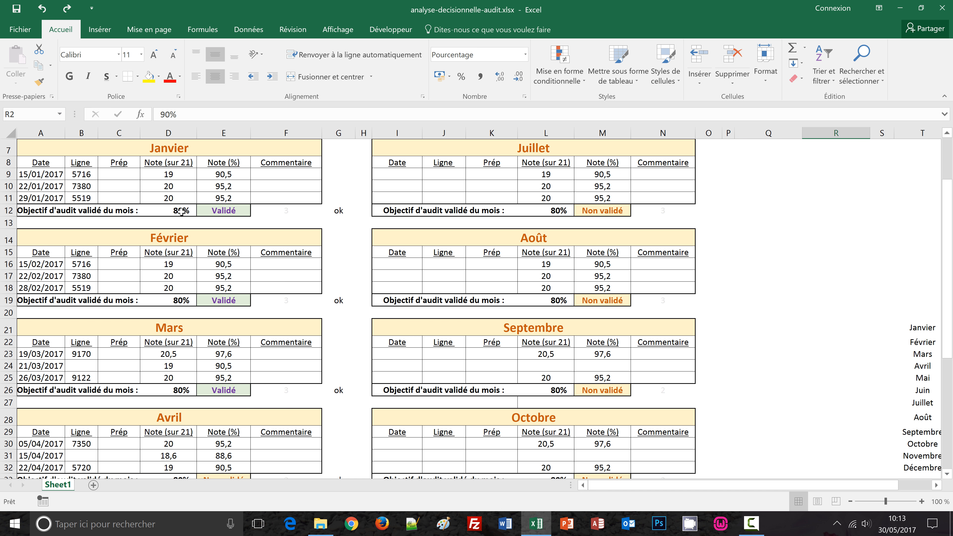
scroll(198, 382, down, 1)
scroll(204, 383, down, 1)
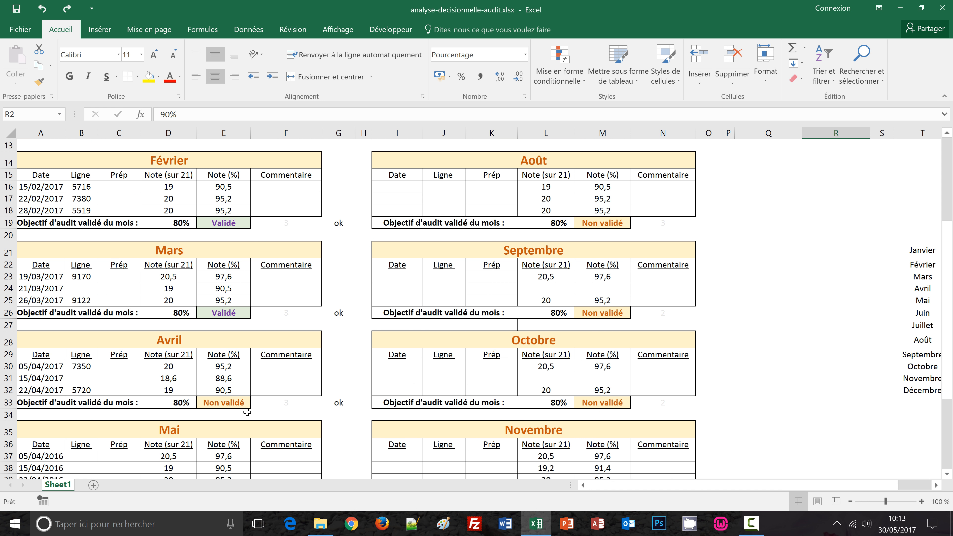
scroll(334, 343, down, 1)
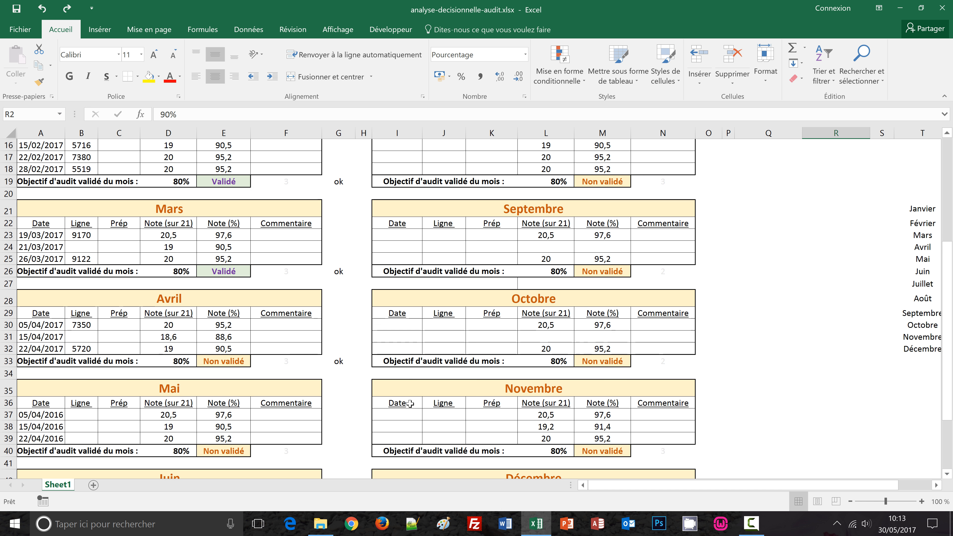
scroll(126, 389, down, 1)
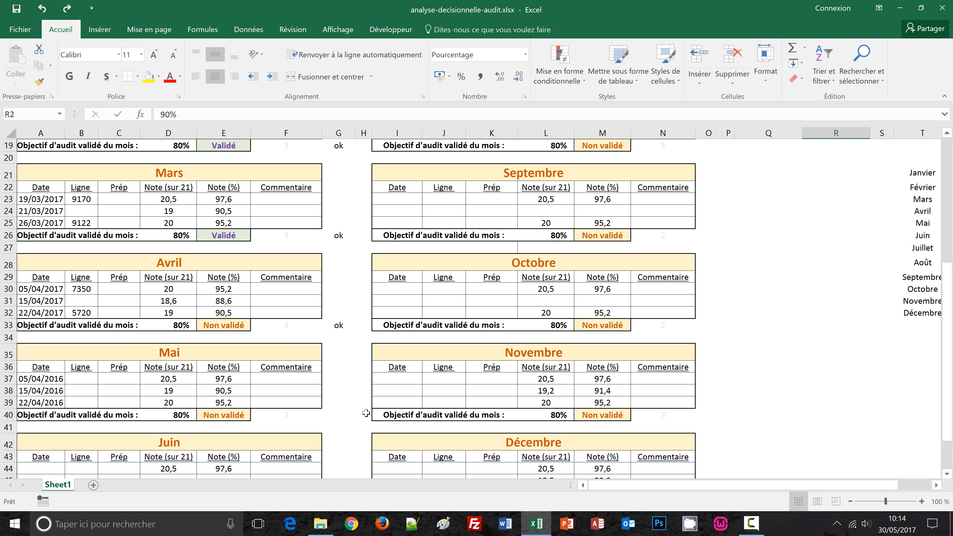
scroll(366, 414, up, 6)
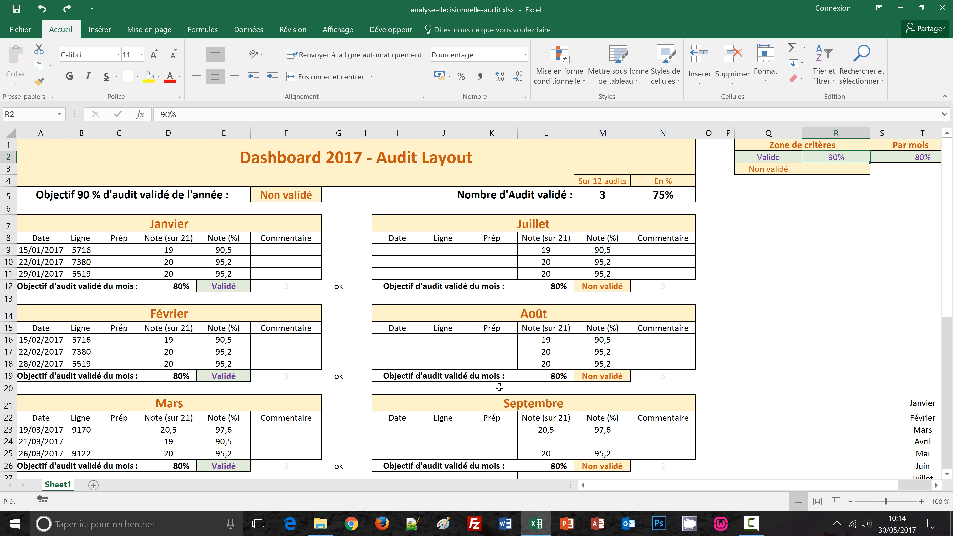
scroll(713, 368, down, 4)
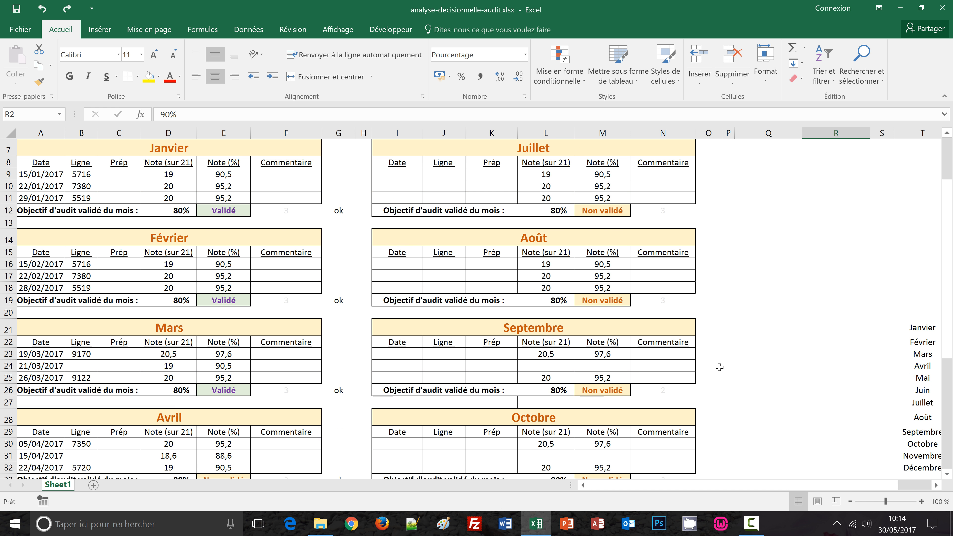
scroll(719, 368, down, 1)
scroll(715, 419, up, 4)
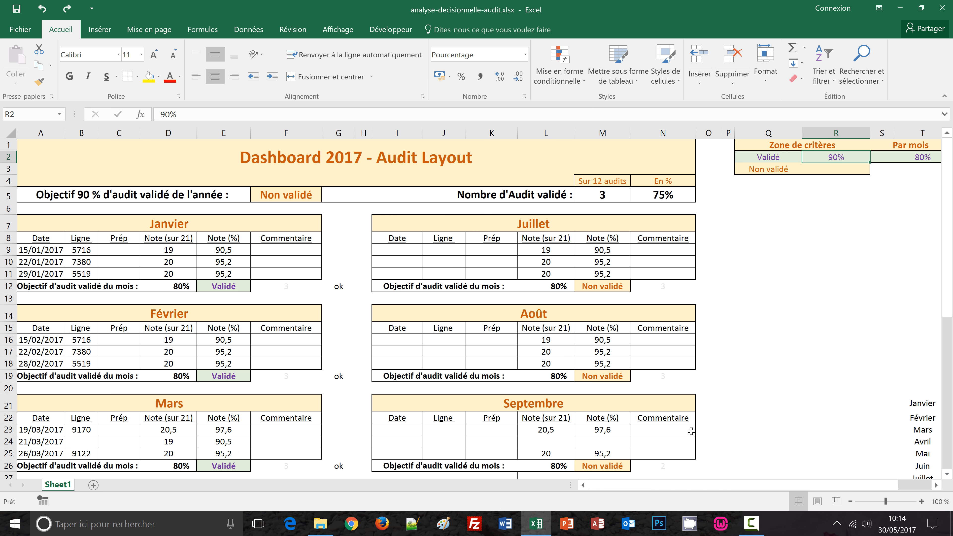
Step: Hide helper column G containing the "ok" markers and column O beside the second-half monthly tables
click(337, 133)
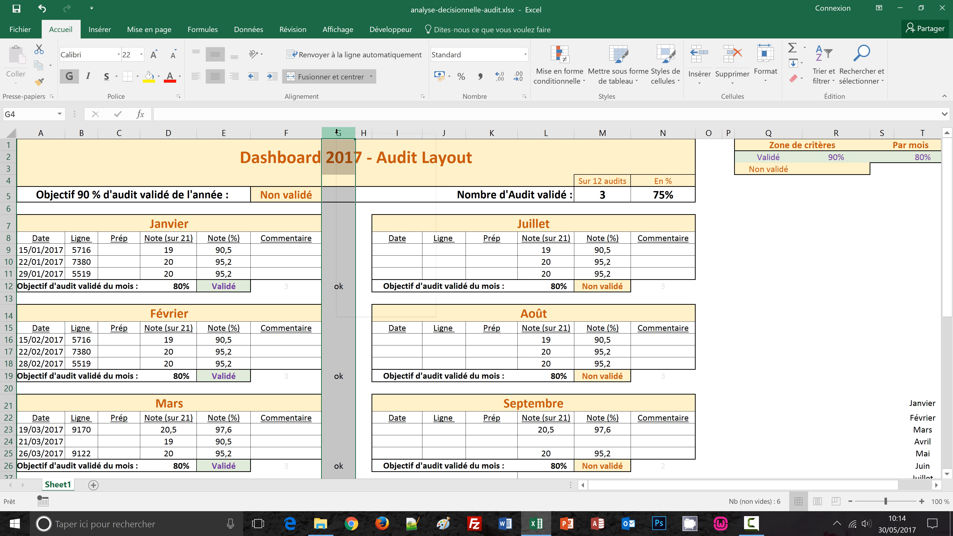
right_click(338, 132)
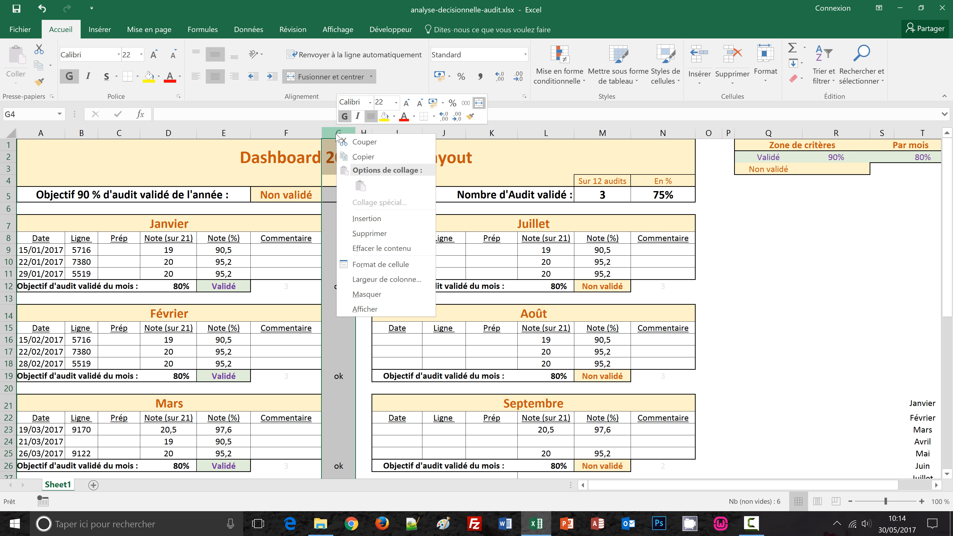
click(353, 294)
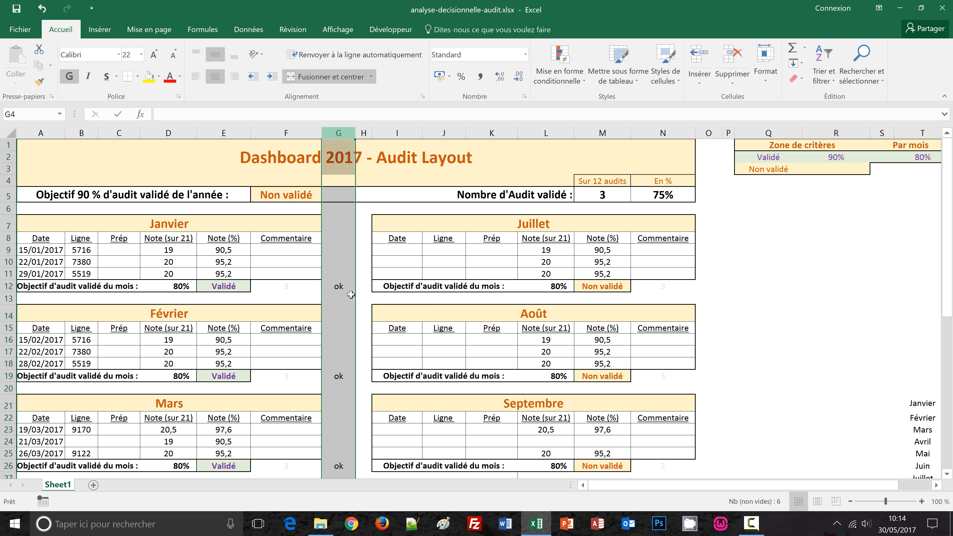
click(668, 132)
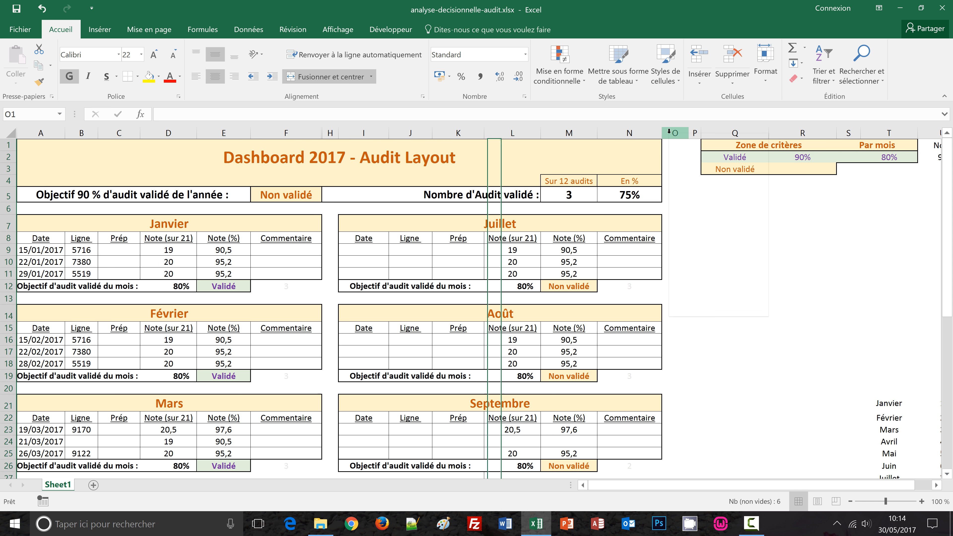
right_click(668, 133)
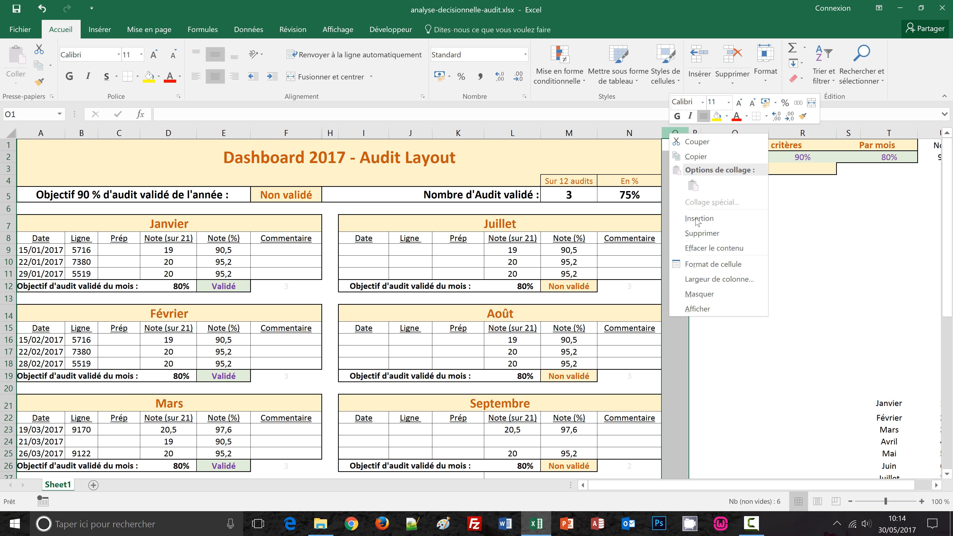
click(696, 295)
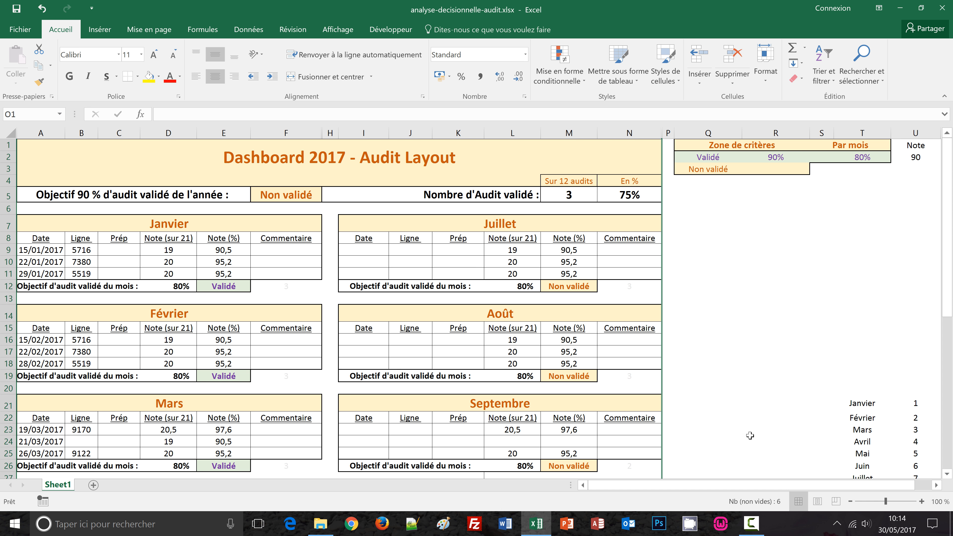
Step: Set the font colour of the month list and its numbers in T21:U32 to white to conceal them
click(948, 474)
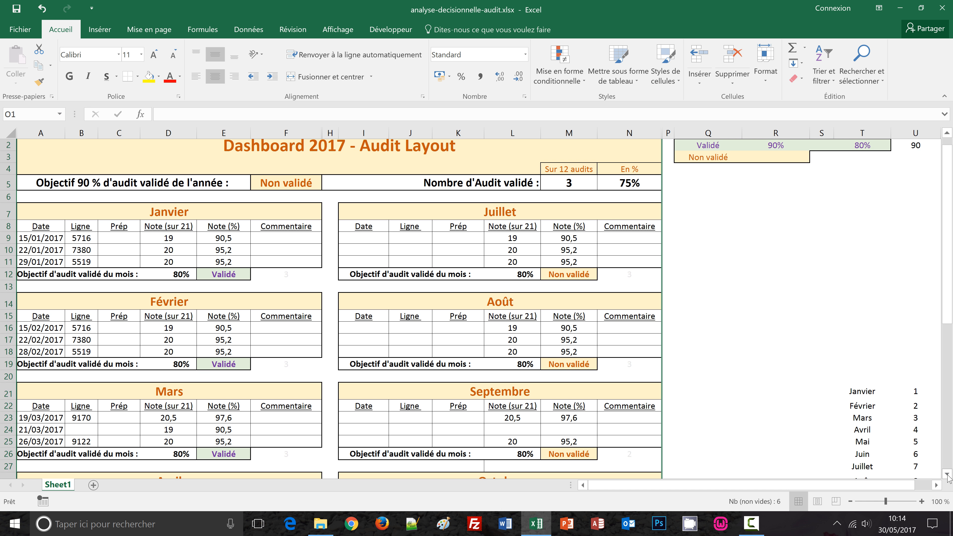
click(948, 475)
click(948, 474)
click(948, 475)
click(947, 474)
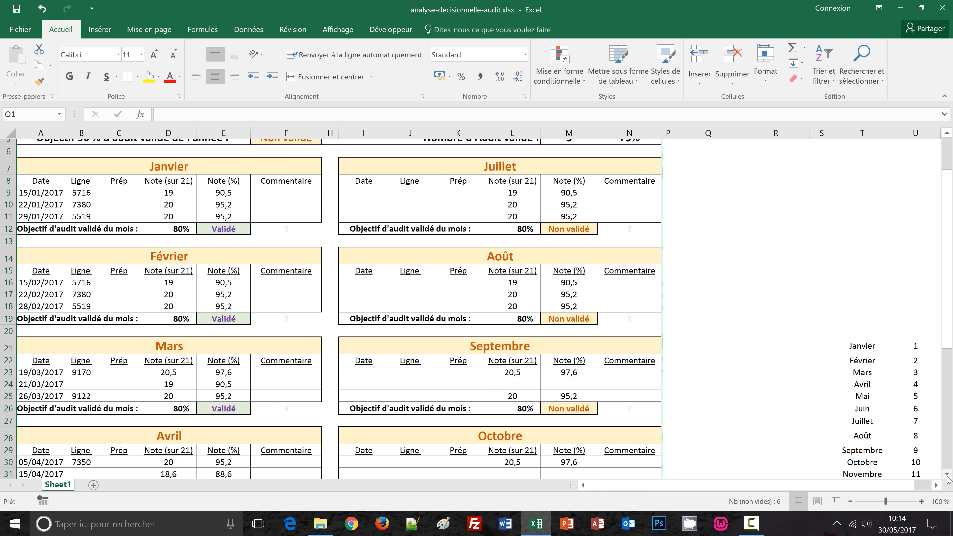
click(948, 475)
click(948, 475)
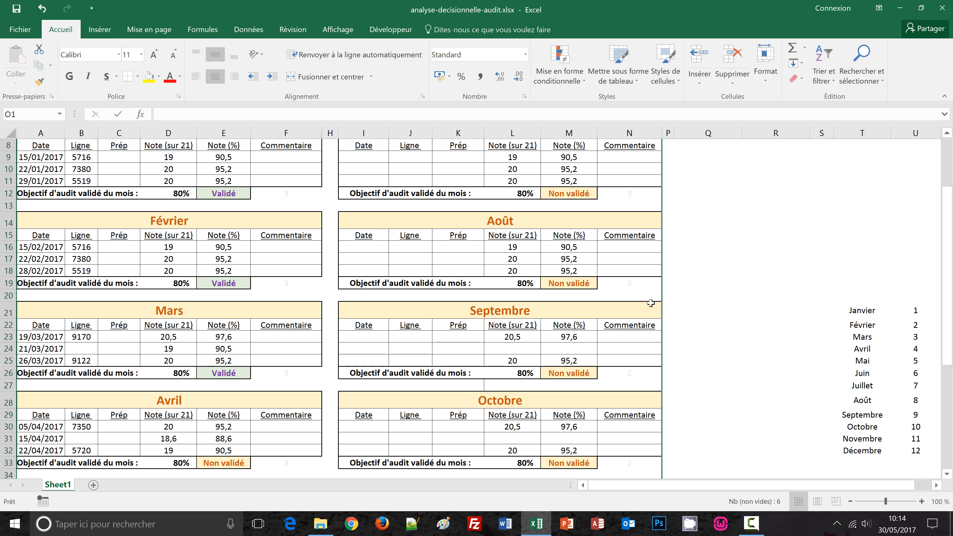
drag(850, 310, 901, 448)
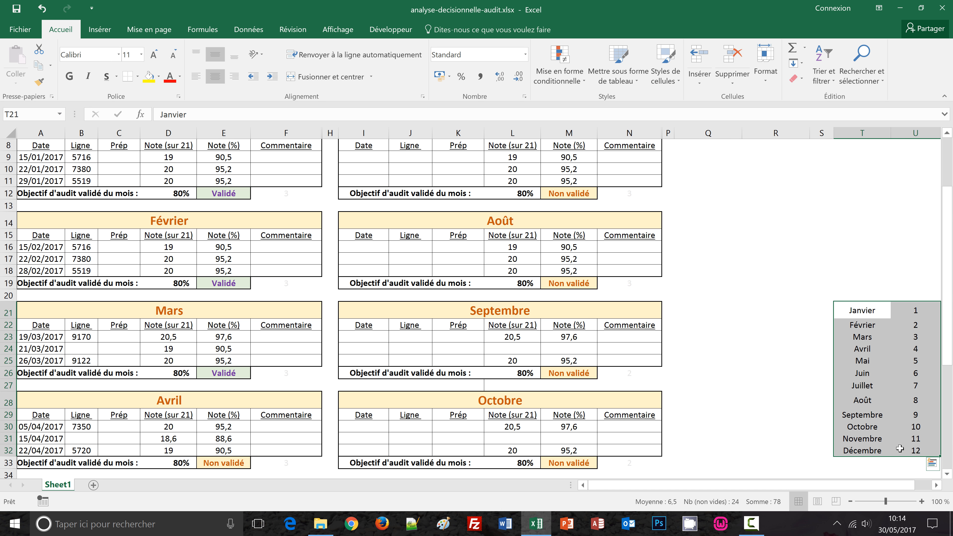
scroll(815, 267, up, 1)
scroll(816, 267, up, 2)
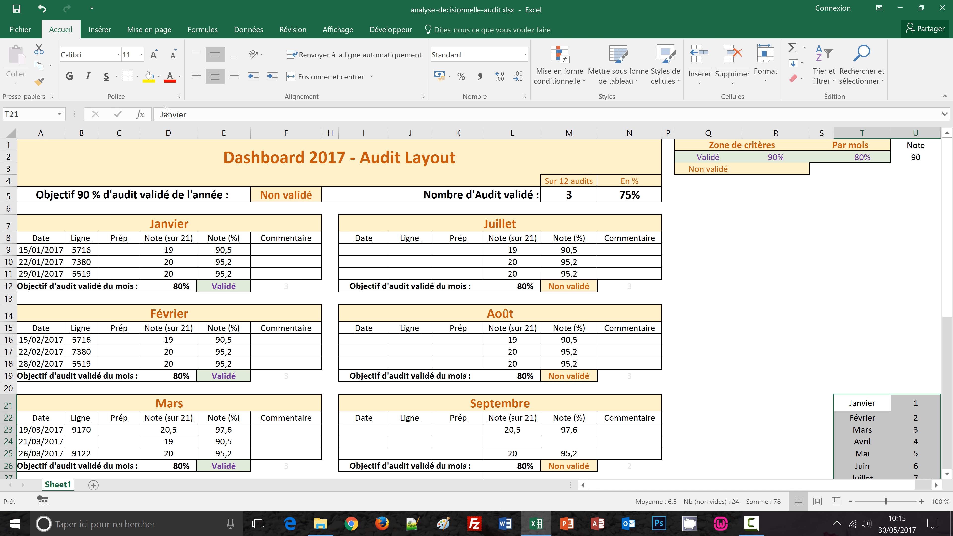
click(181, 83)
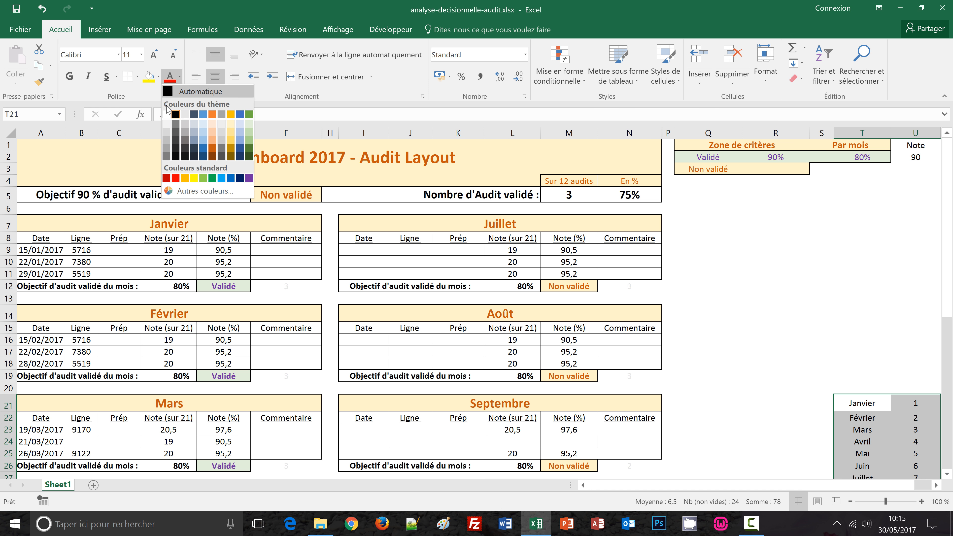
click(167, 115)
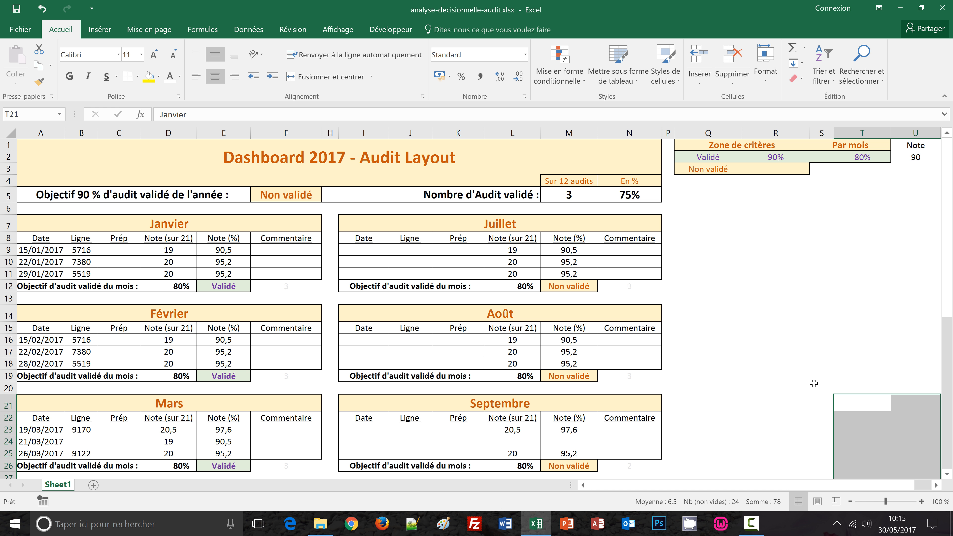
click(728, 278)
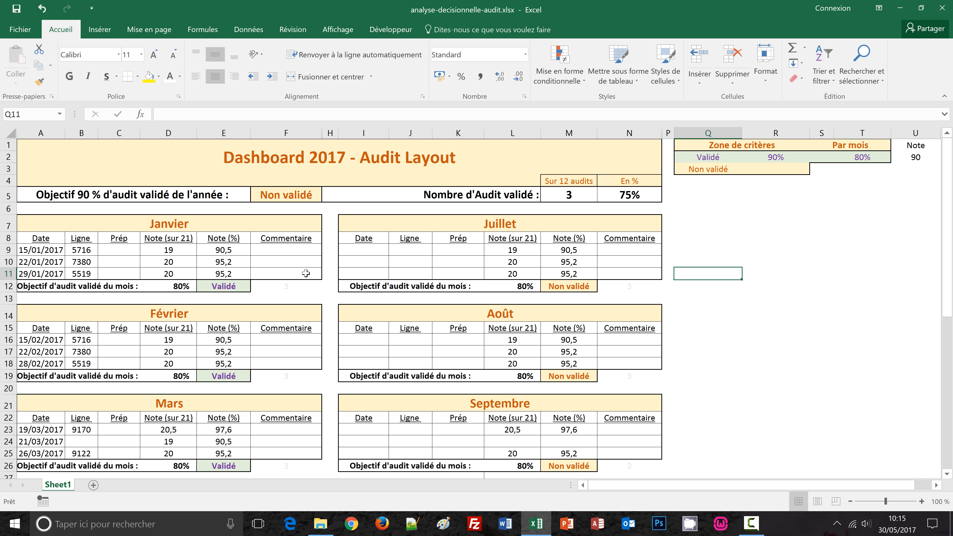
Step: Review the annual verdict formula in F5 and the monthly tables across the finished dashboard
click(267, 195)
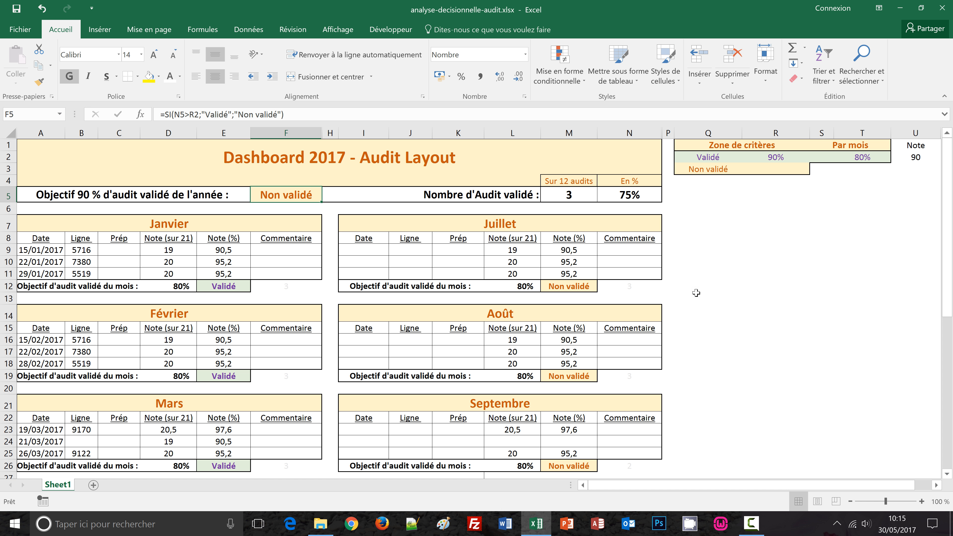
scroll(735, 344, down, 4)
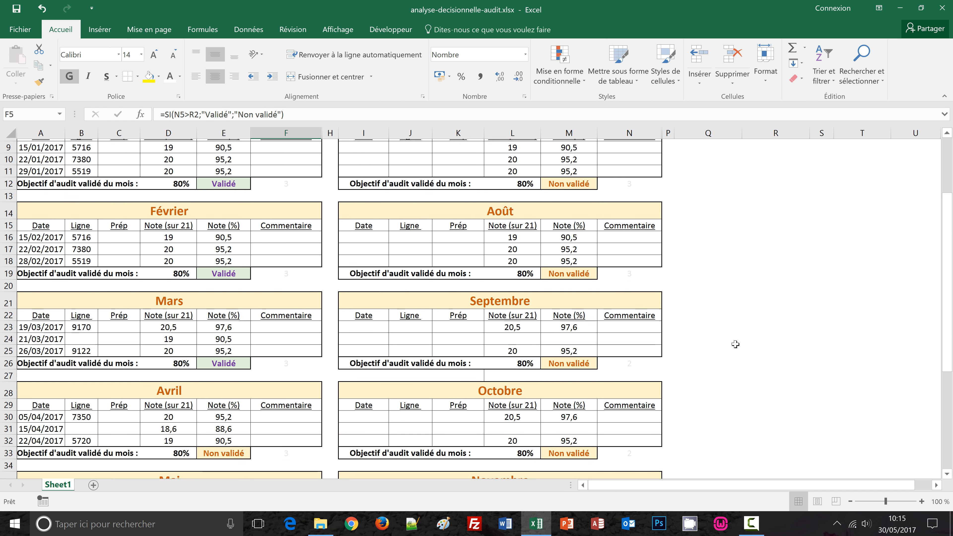
scroll(742, 342, down, 2)
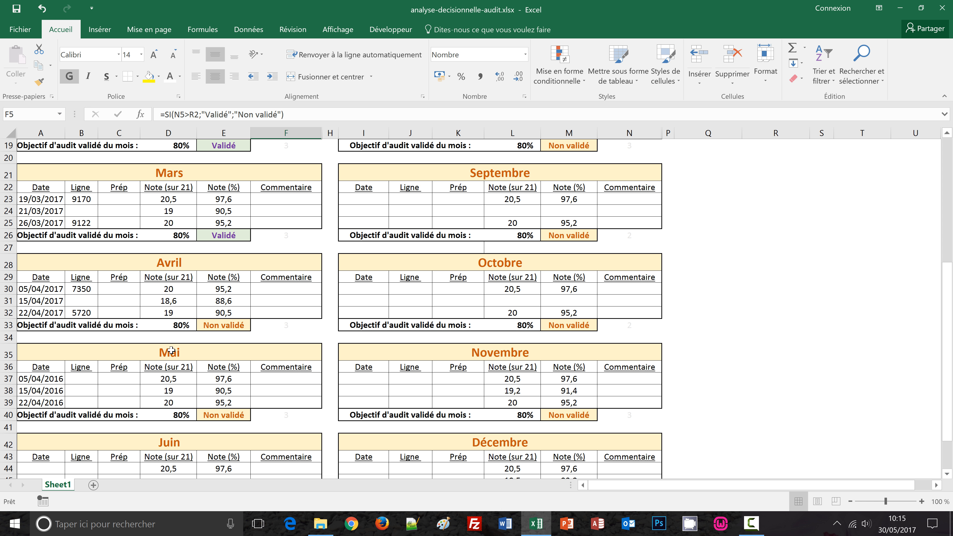
scroll(311, 371, up, 6)
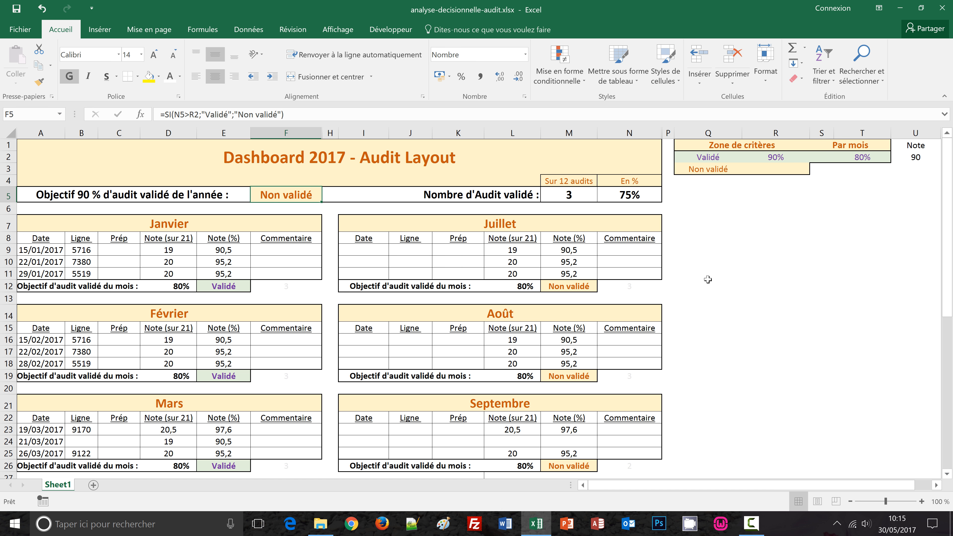
click(741, 266)
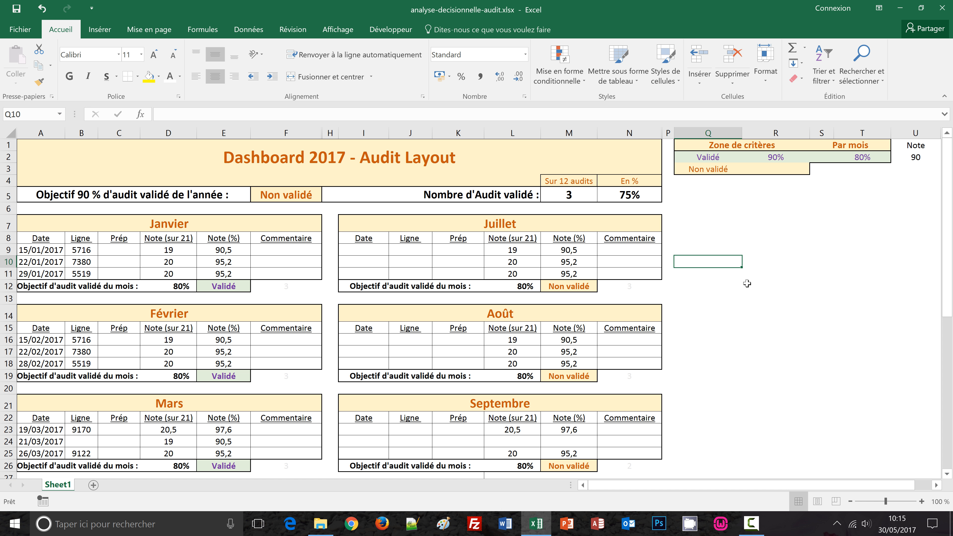